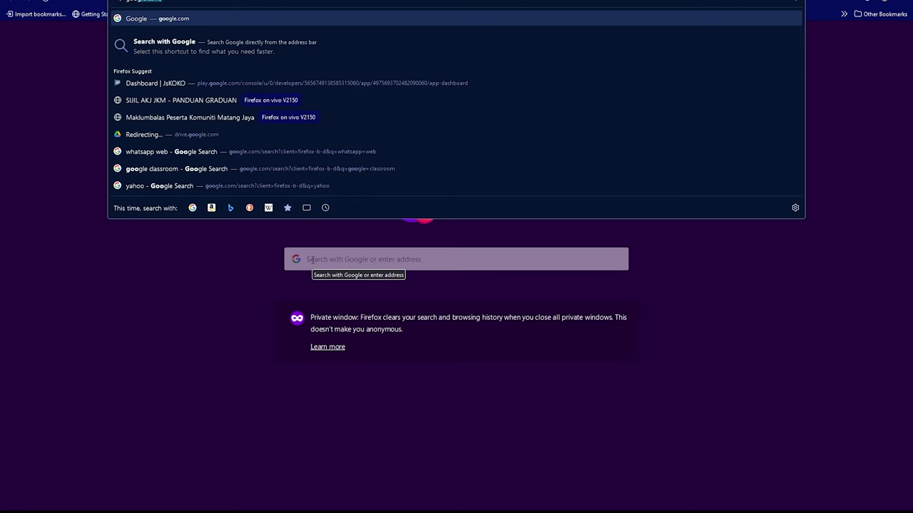
# Search the web for 'google site' from the Firefox address bar.
pyautogui.write('le site')
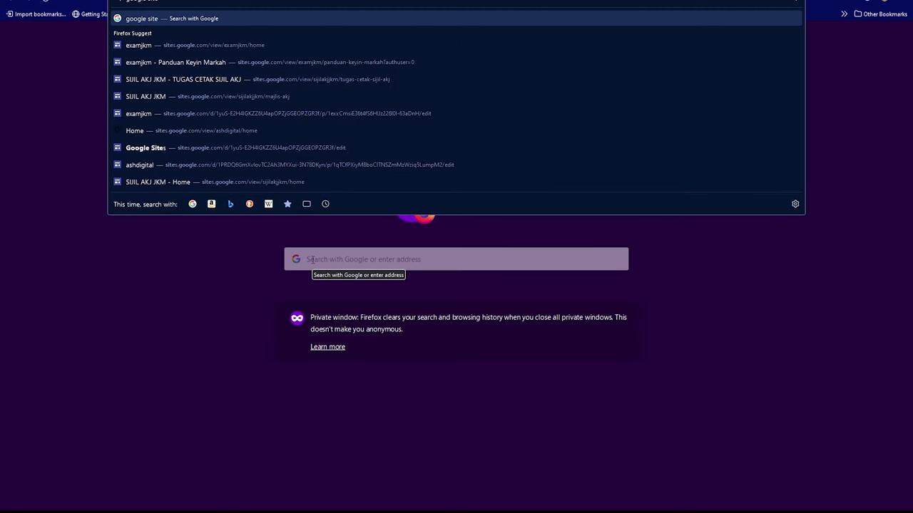
pyautogui.press('Return')
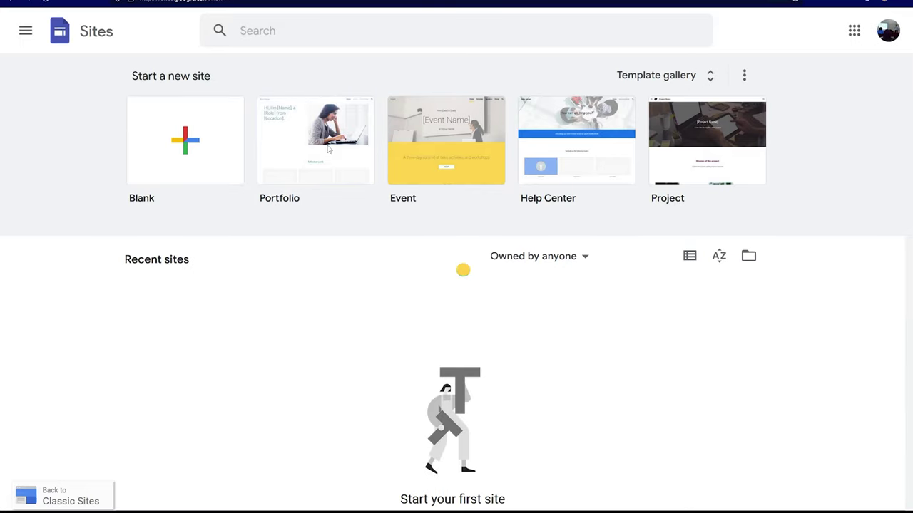
# Start a Portfolio-template site and replace its intro text with the school name title.
pyautogui.scroll(-5, 286, 178)
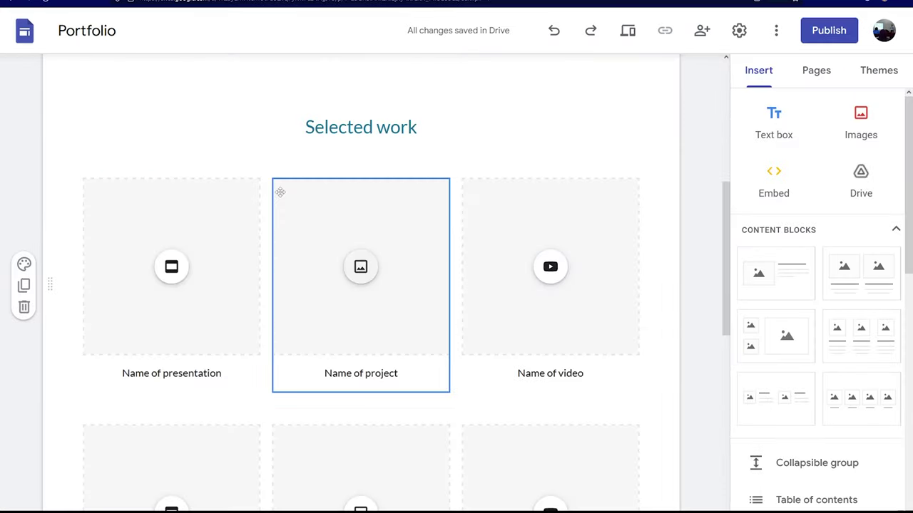
pyautogui.scroll(-2, 280, 192)
pyautogui.scroll(-1, 281, 192)
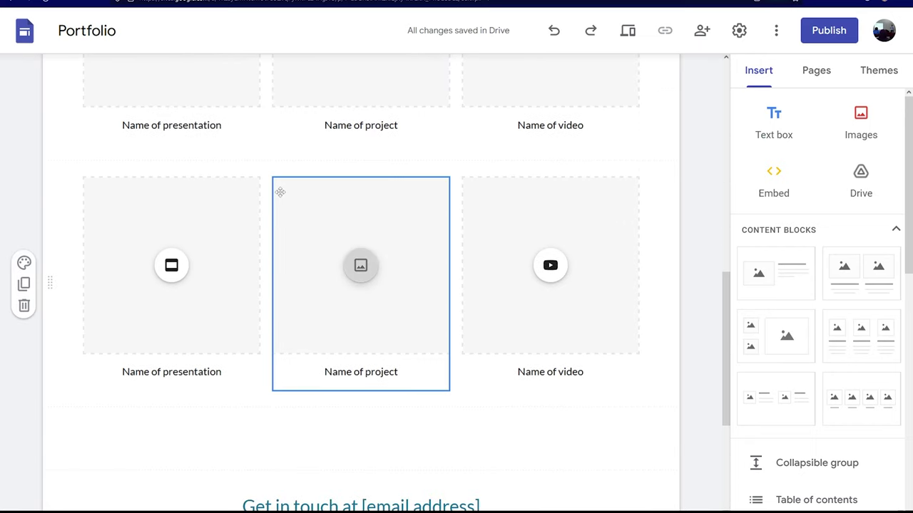
pyautogui.scroll(-1, 279, 193)
pyautogui.scroll(-2, 279, 193)
pyautogui.scroll(15, 279, 193)
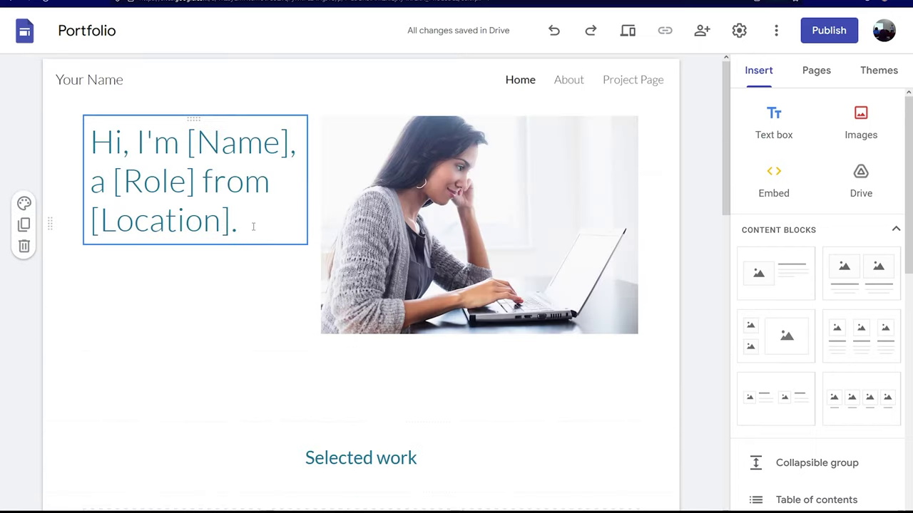
pyautogui.tripleClick(253, 226)
pyautogui.write('SEKOLAN')
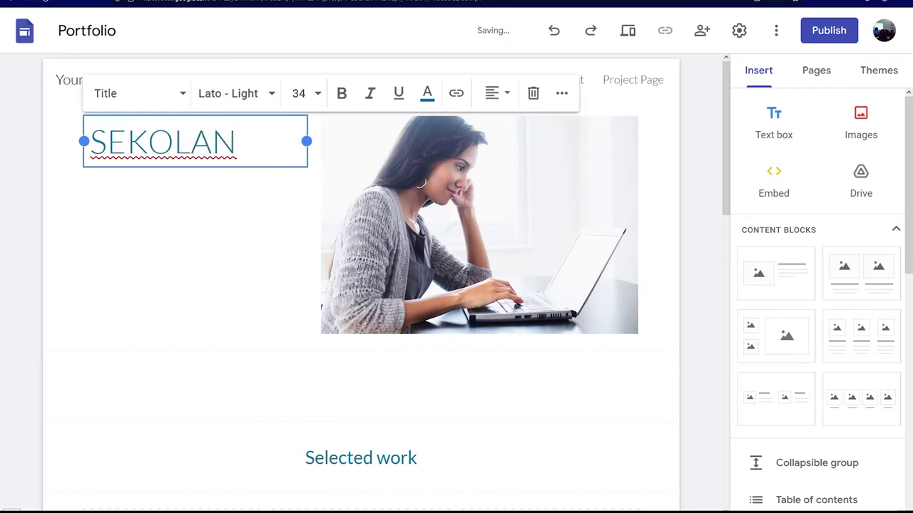
pyautogui.press('BackSpace')
pyautogui.write('H KEBANGSAAN ')
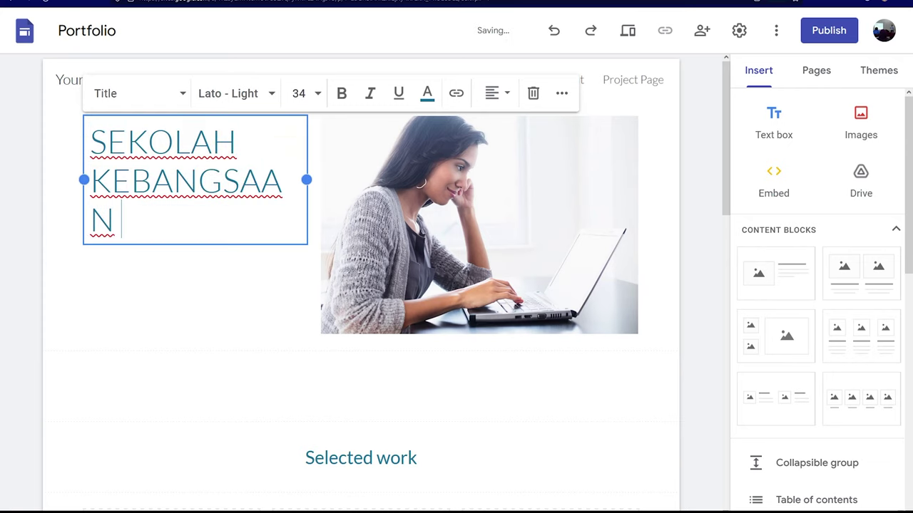
pyautogui.write('GITA')
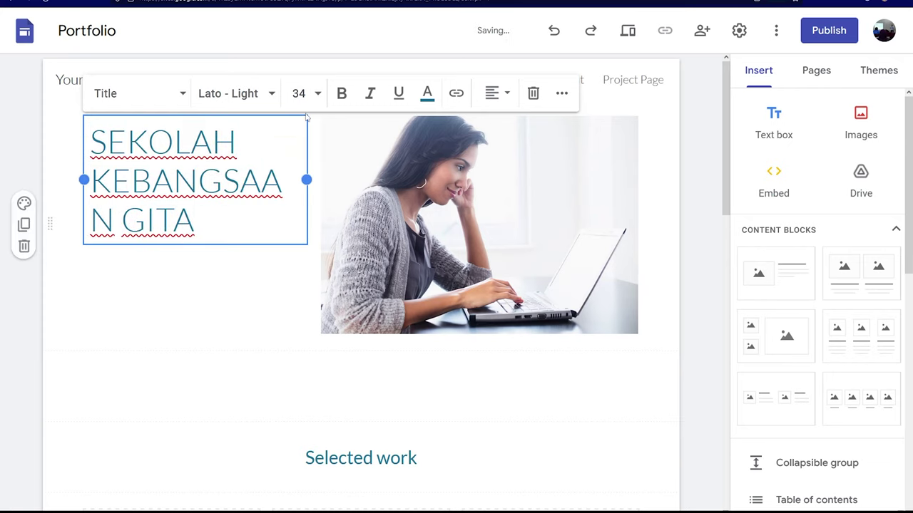
# Set the title to size 30, widen its box, and select the hero photo.
pyautogui.click(300, 93)
pyautogui.click(298, 407)
pyautogui.moveTo(307, 181); pyautogui.dragTo(371, 180)
pyautogui.click(456, 157)
pyautogui.click(520, 92)
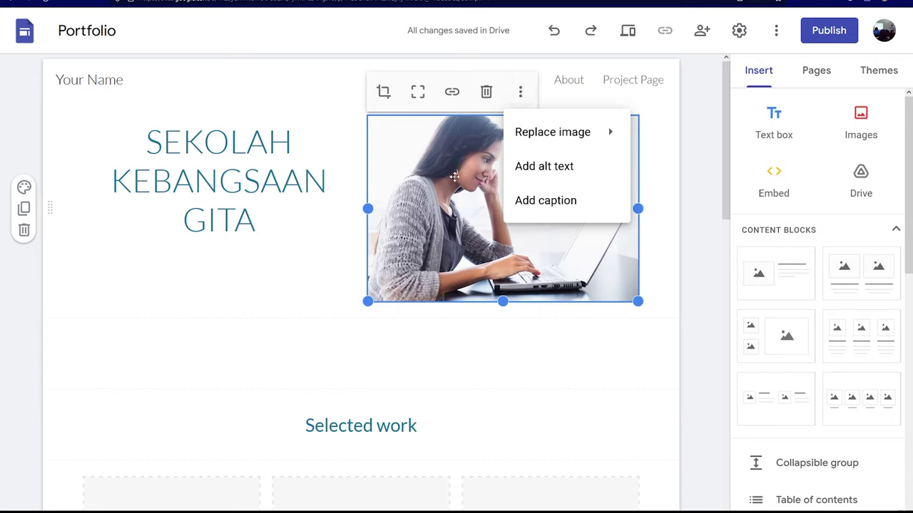
pyautogui.moveTo(552, 132)
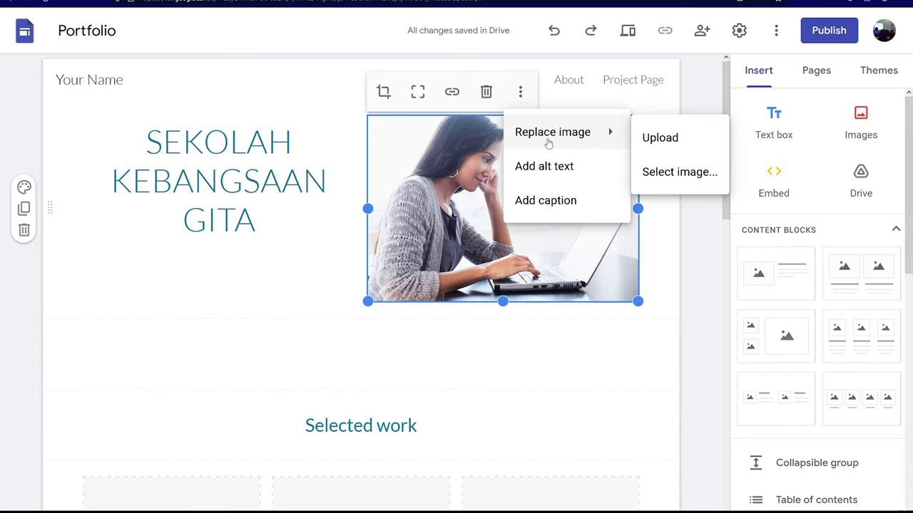
# Replace the hero photo with two schoolboys from a 'SEKOLAH' image search, then add an image-and-text block.
pyautogui.click(652, 171)
pyautogui.click(314, 112)
pyautogui.write('s')
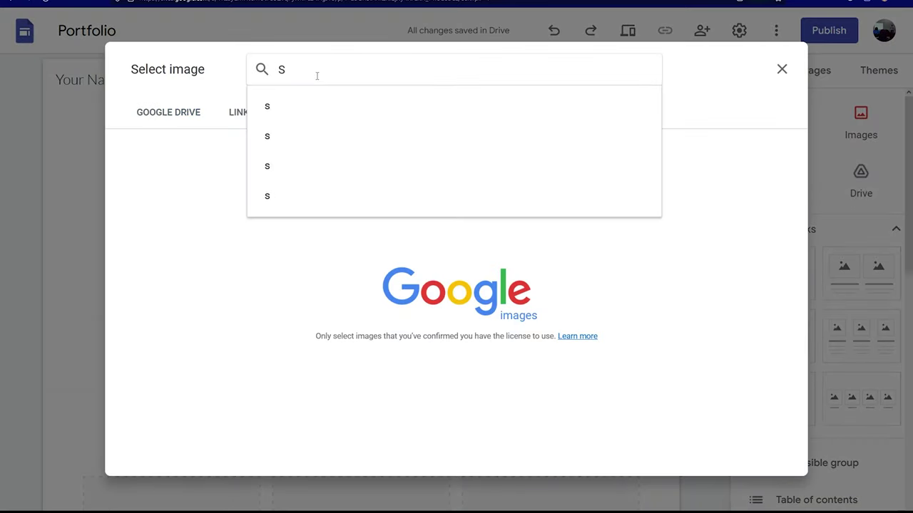
pyautogui.write('EKOLAH')
pyautogui.press('Return')
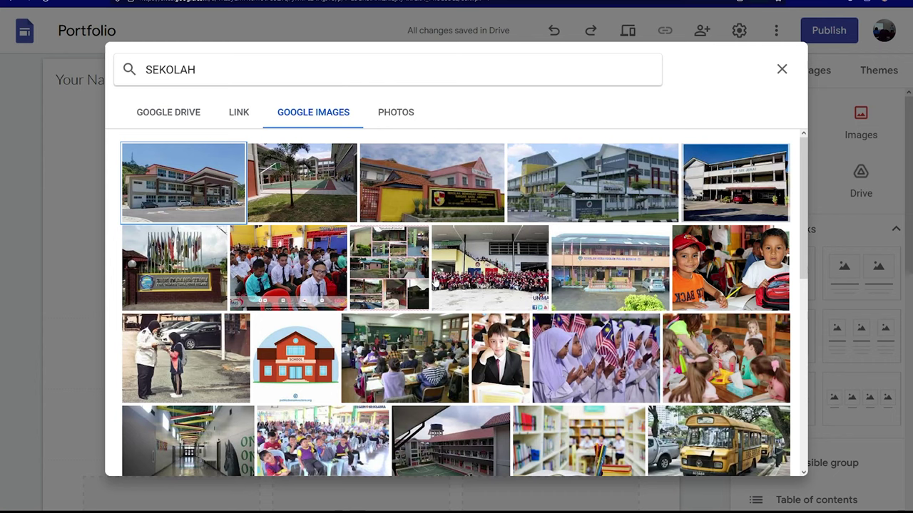
pyautogui.click(728, 280)
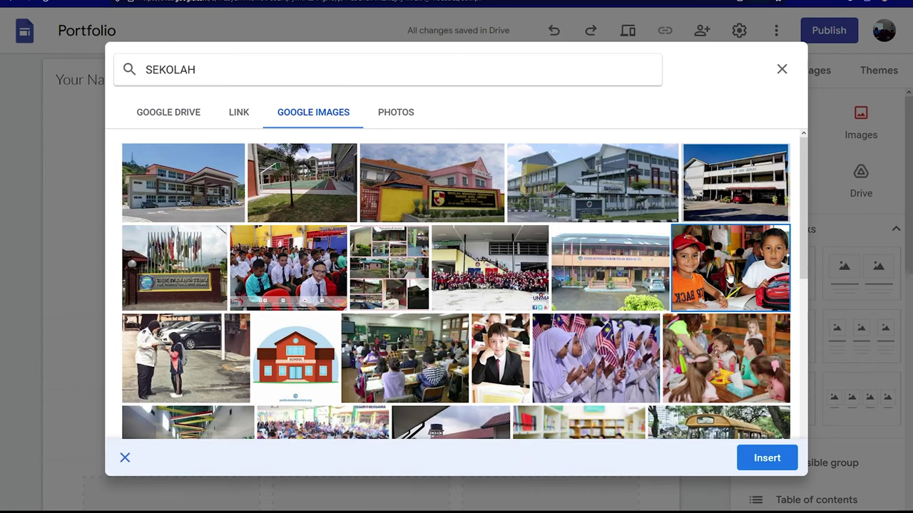
pyautogui.scroll(-3, 728, 321)
pyautogui.click(749, 457)
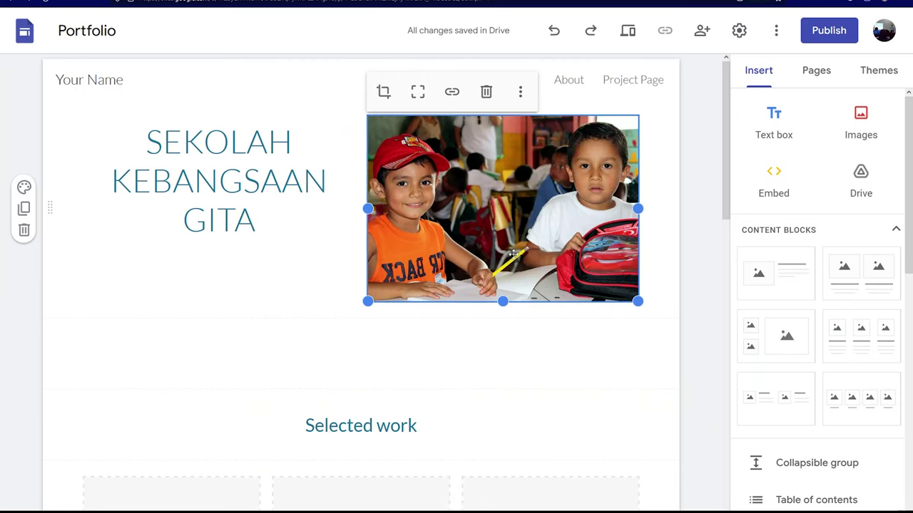
pyautogui.click(775, 275)
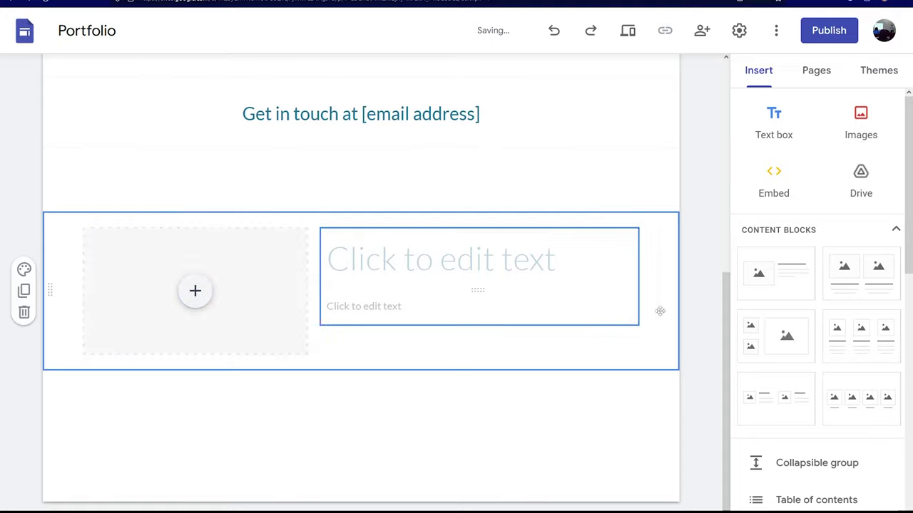
# Move the new section above Selected work and title it 'SEJARAH PENUBUHAN SEKOLAH'.
pyautogui.scroll(2, 65, 449)
pyautogui.moveTo(54, 454); pyautogui.dragTo(67, 173)
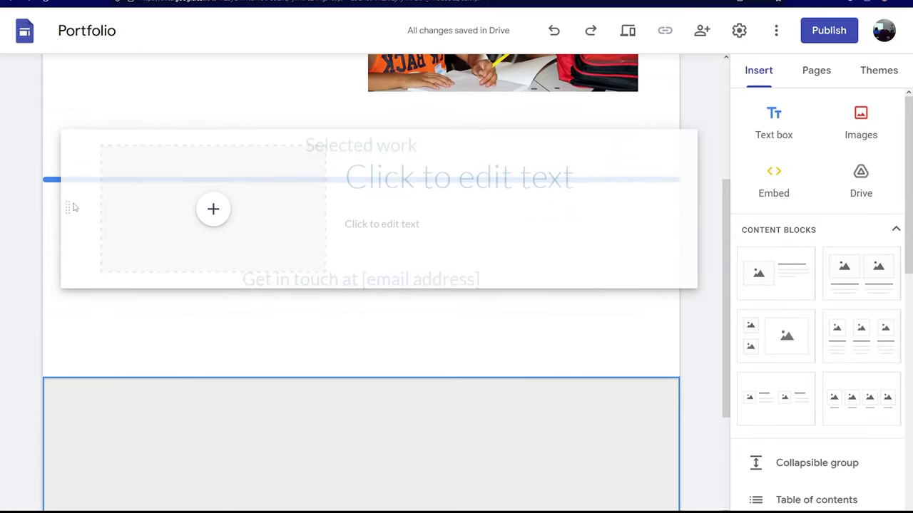
pyautogui.click(409, 161)
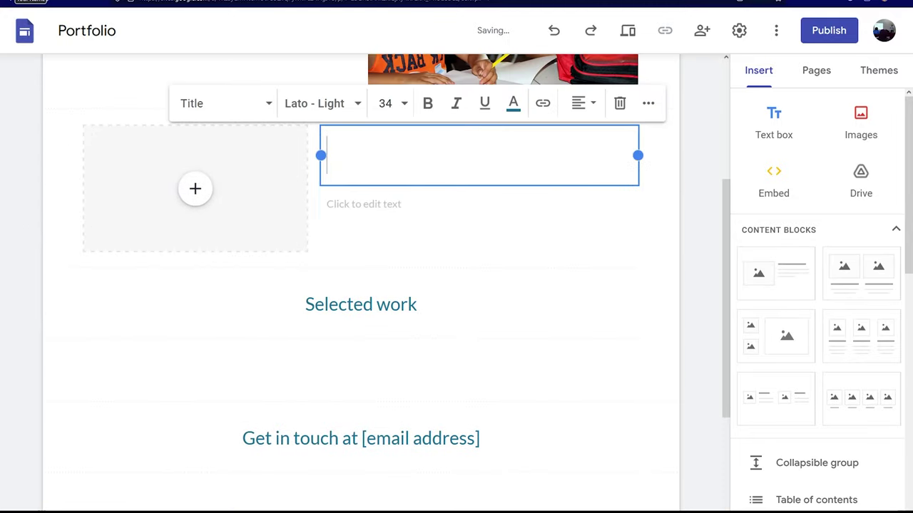
pyautogui.write('SEJARAH PENU')
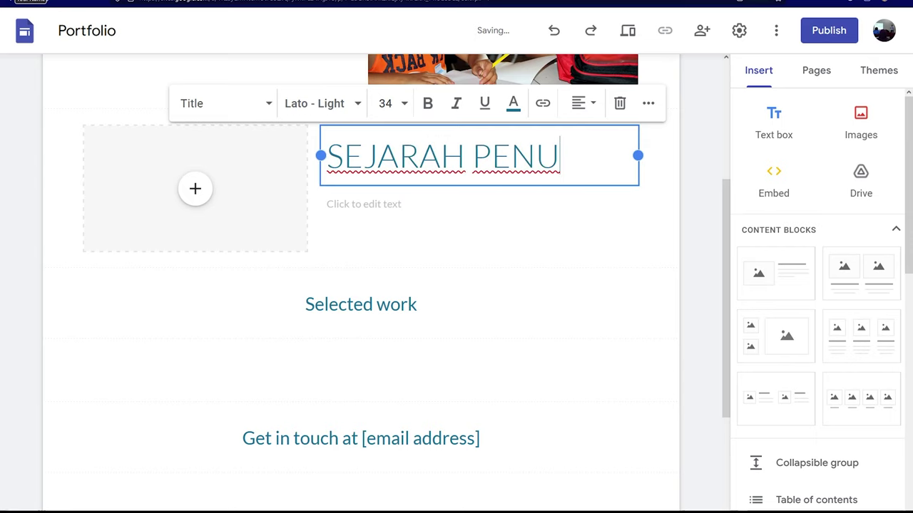
pyautogui.write('BUHAN SEKOLAH')
# Embed the YouTube video 'Sekolahku SEJAHTERA' from a SEKOLAH search in the section's image slot.
pyautogui.click(195, 189)
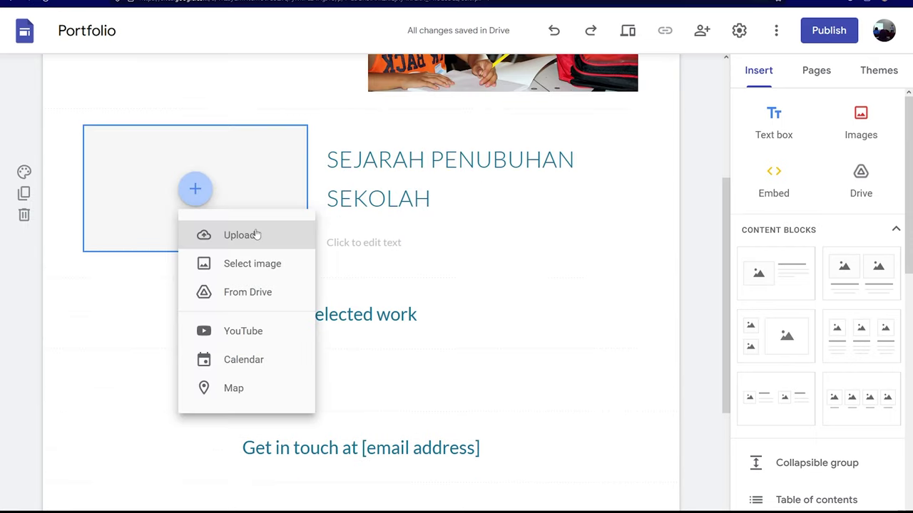
pyautogui.click(235, 339)
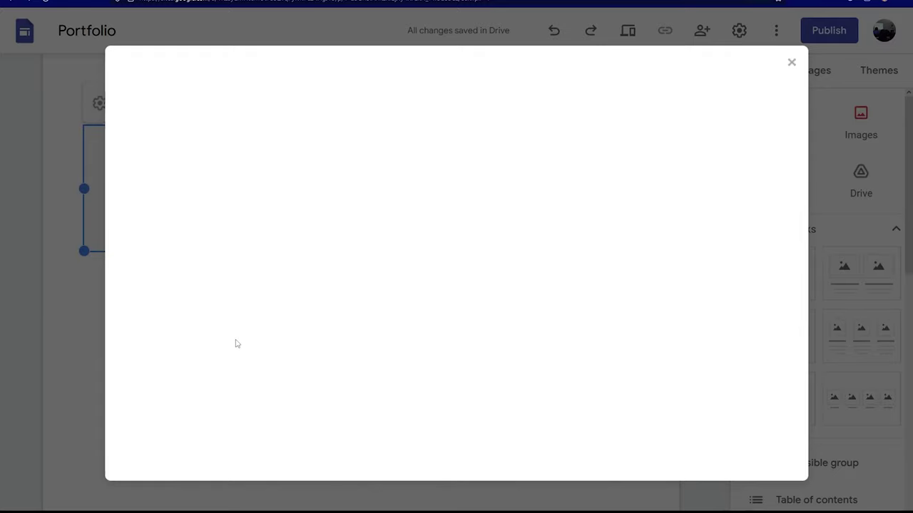
pyautogui.write('SEKOLAH')
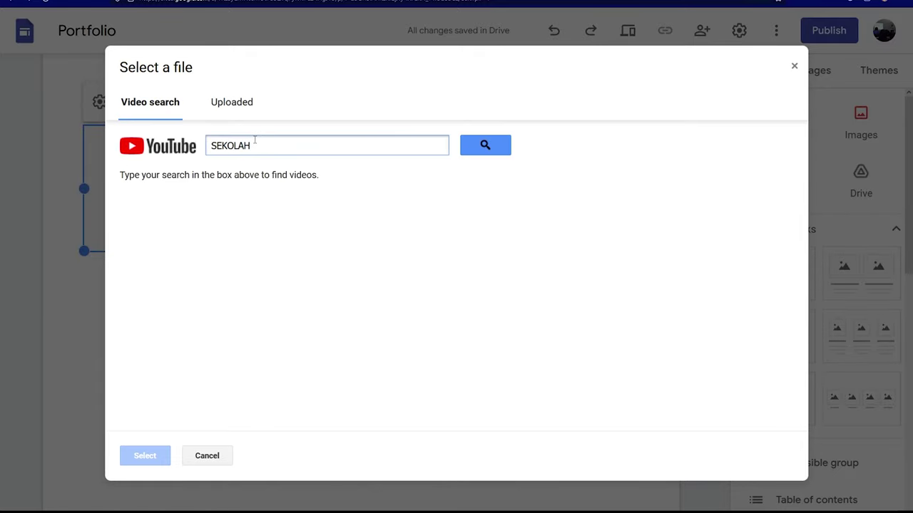
pyautogui.click(485, 145)
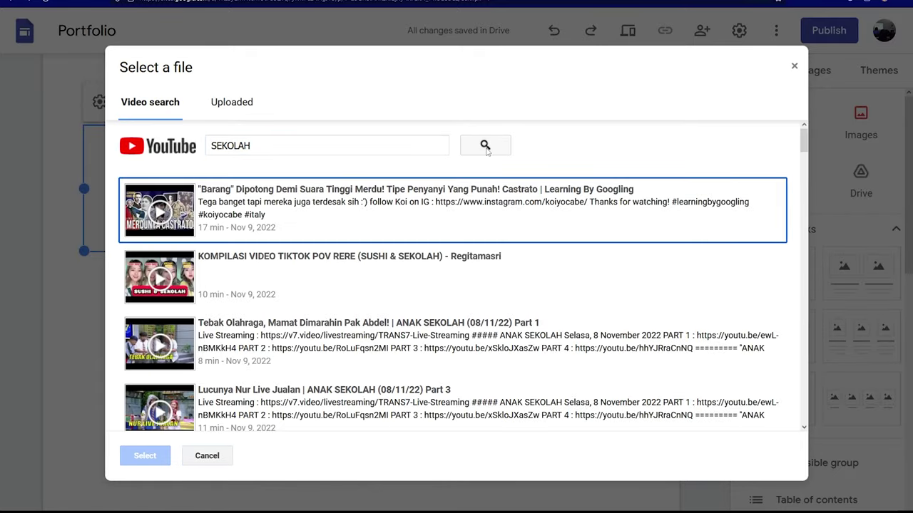
pyautogui.scroll(-5, 261, 335)
pyautogui.scroll(-2, 261, 335)
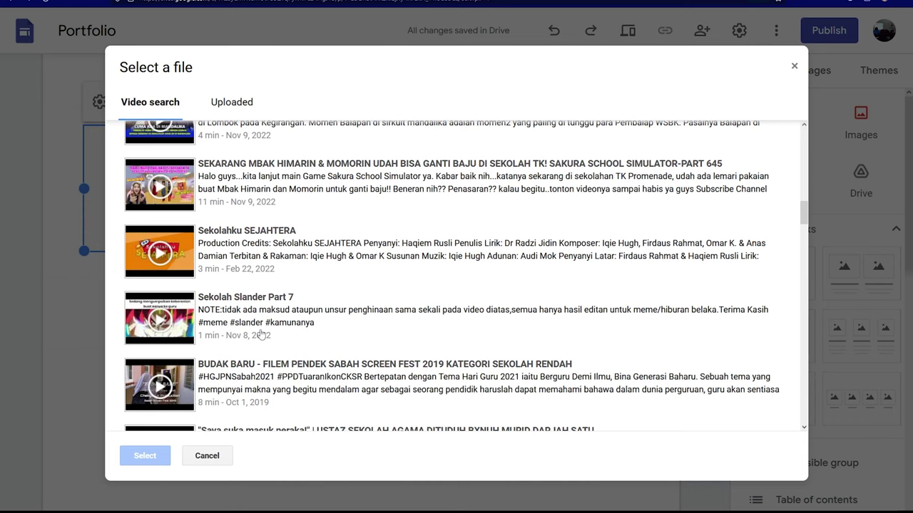
pyautogui.click(183, 265)
pyautogui.click(120, 457)
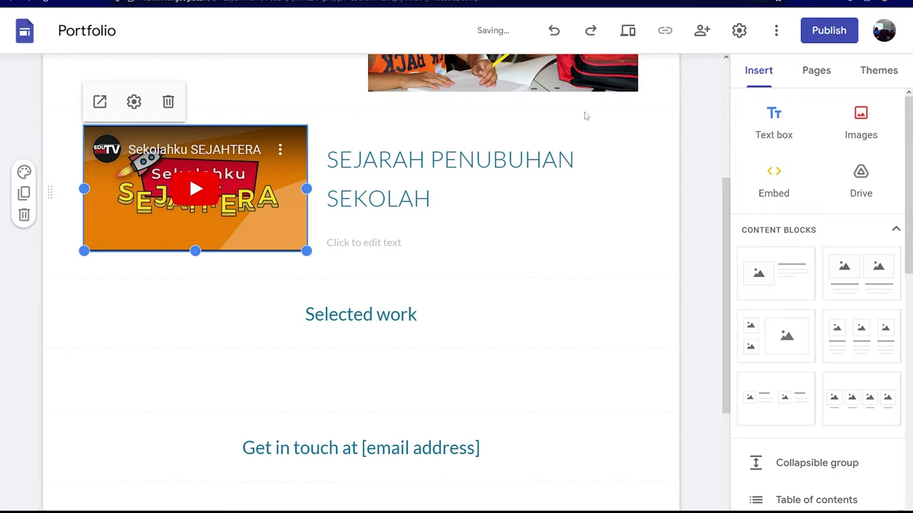
# Add the description text, rename Selected work to 'NAMA GURU - GURU', and add a four-image block.
pyautogui.click(350, 242)
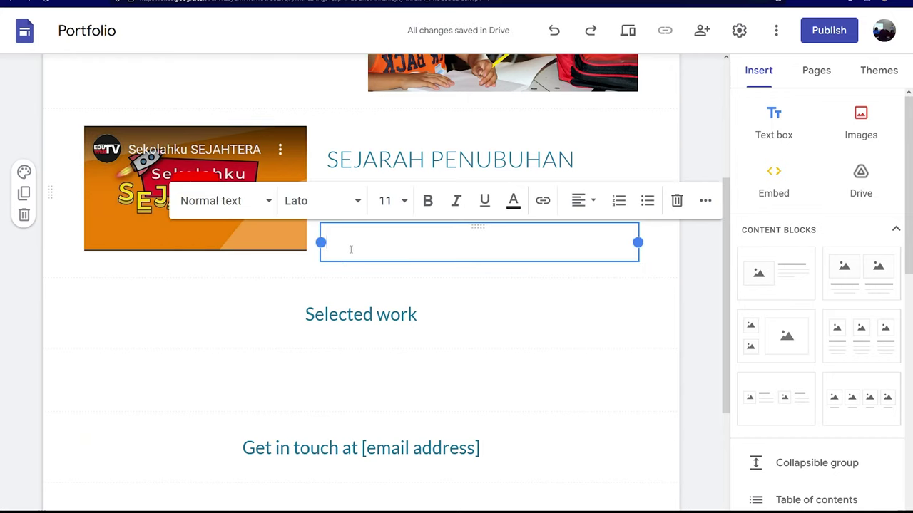
pyautogui.write('DITUBUHKAN PADA BLA BLA BLA')
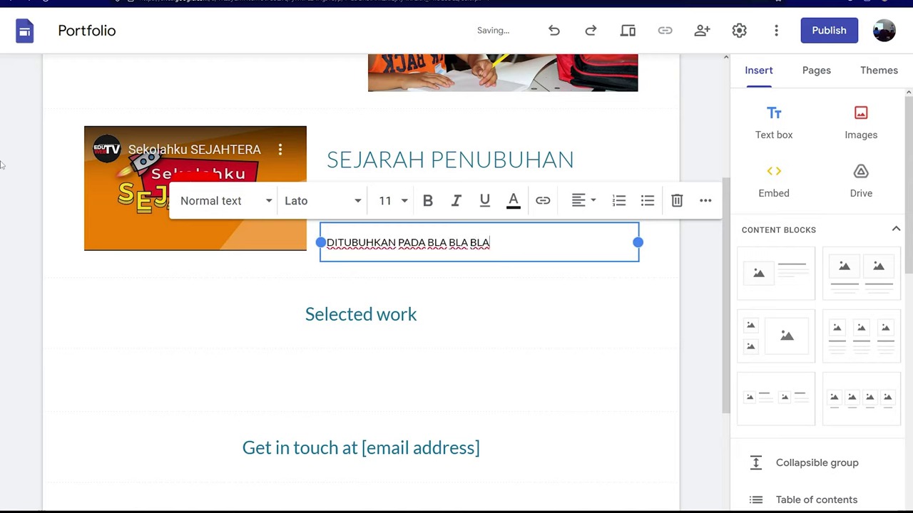
pyautogui.write('....')
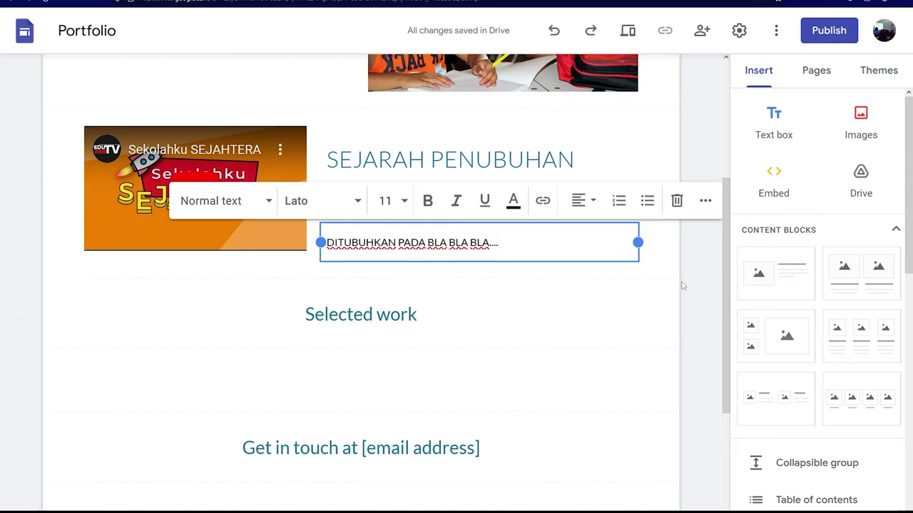
pyautogui.tripleClick(360, 314)
pyautogui.write('NAMA GURU')
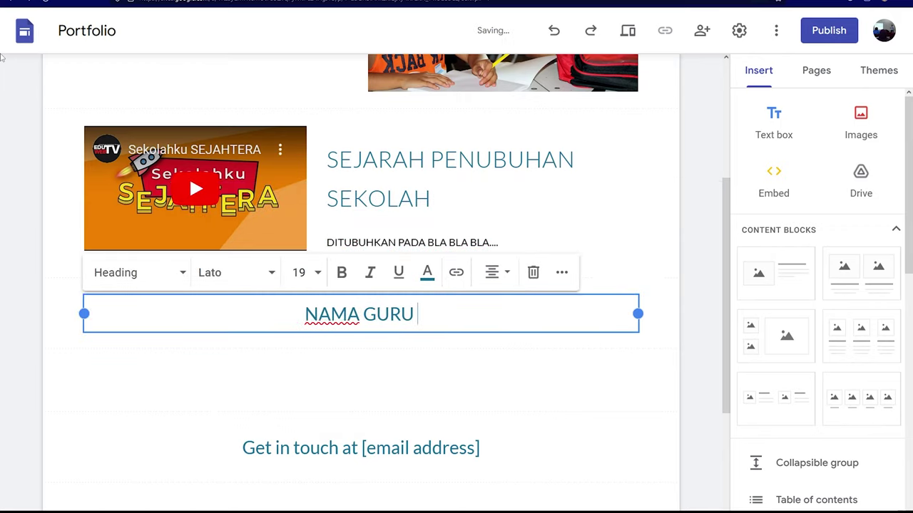
pyautogui.write(' - GURU')
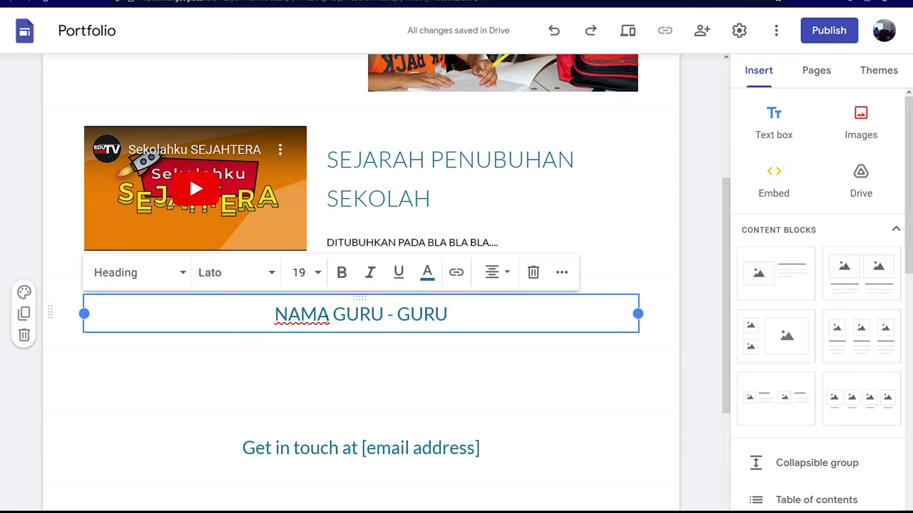
pyautogui.click(864, 401)
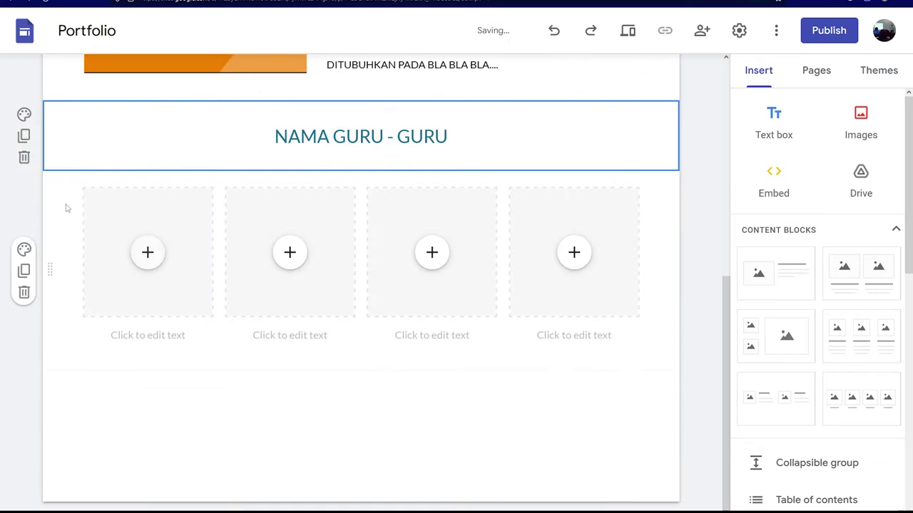
# Fill the first slot with a web-image photo captioned 'CIKGU MURNI'.
pyautogui.click(148, 253)
pyautogui.click(174, 326)
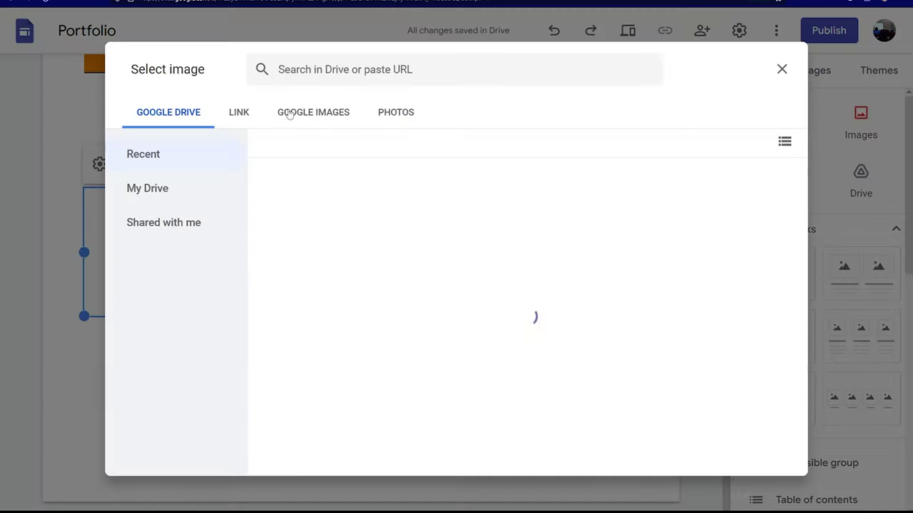
pyautogui.click(290, 114)
pyautogui.write('CIKGU MURNI')
pyautogui.press('Return')
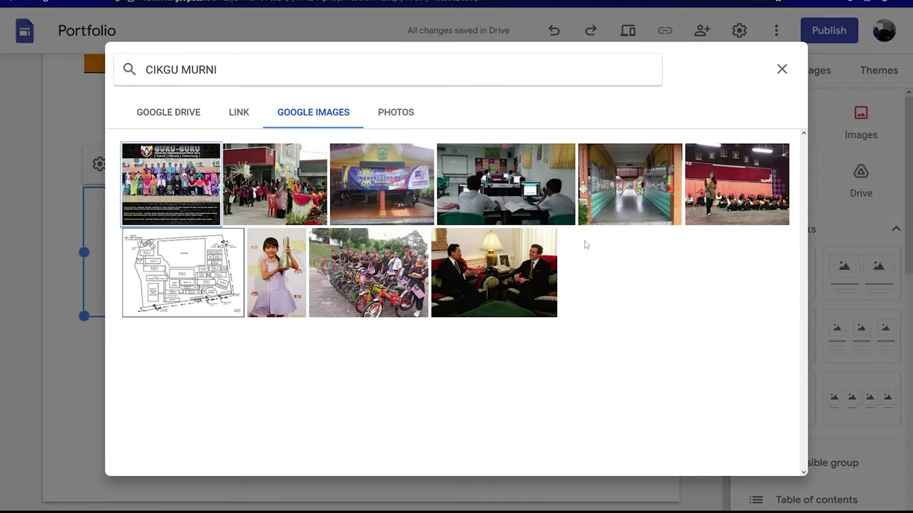
pyautogui.click(736, 184)
pyautogui.click(766, 457)
pyautogui.click(169, 339)
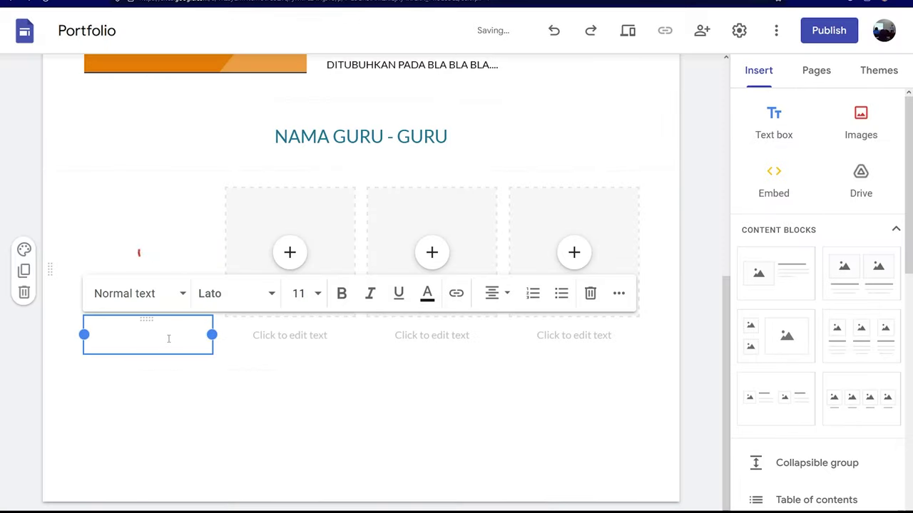
pyautogui.write('CIKGU MURNI')
# Fill the second slot with a web-image photo captioned 'CIKGU DOLAH'.
pyautogui.click(289, 252)
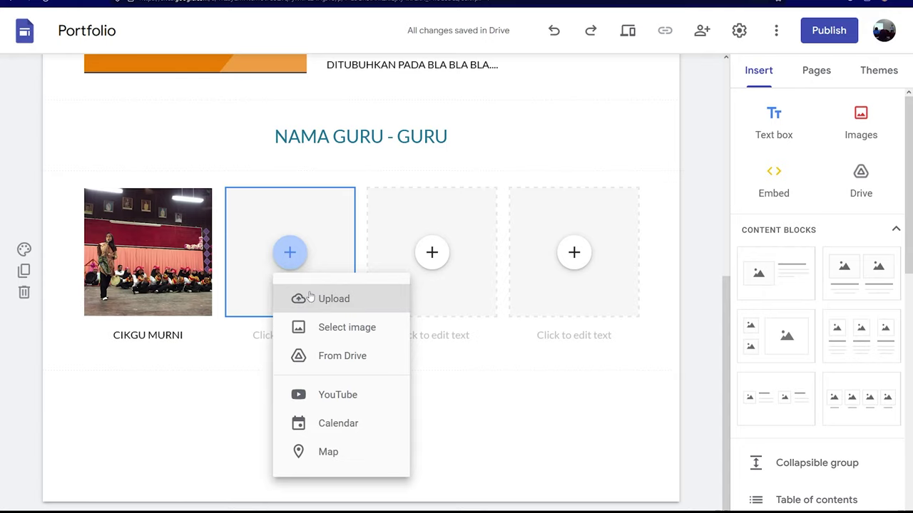
pyautogui.click(310, 298)
pyautogui.press('Escape')
pyautogui.click(330, 327)
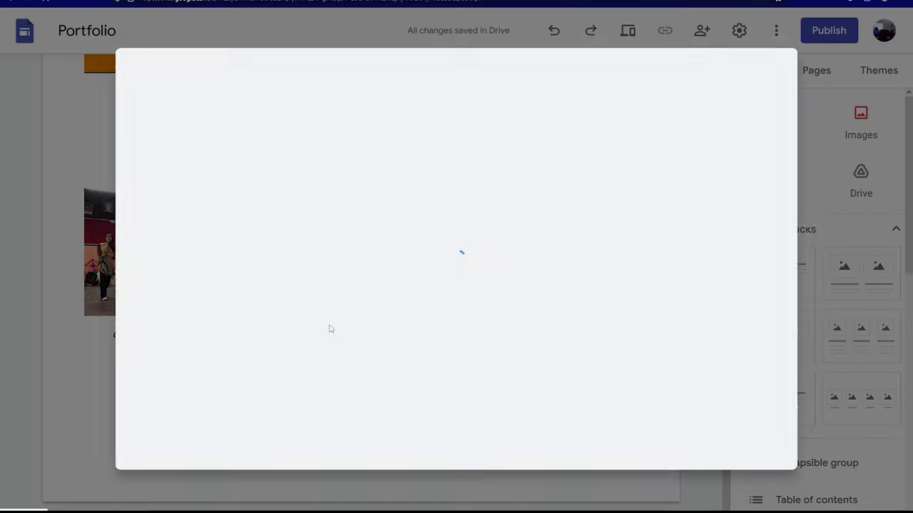
pyautogui.write('CIKGU DOLAH')
pyautogui.press('Return')
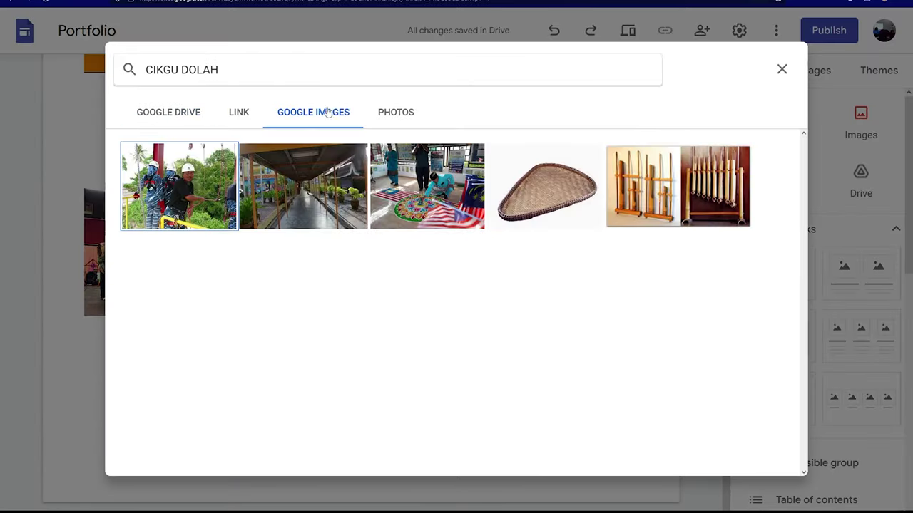
pyautogui.press('Return')
pyautogui.click(289, 335)
pyautogui.write('CIKGU DOLAH')
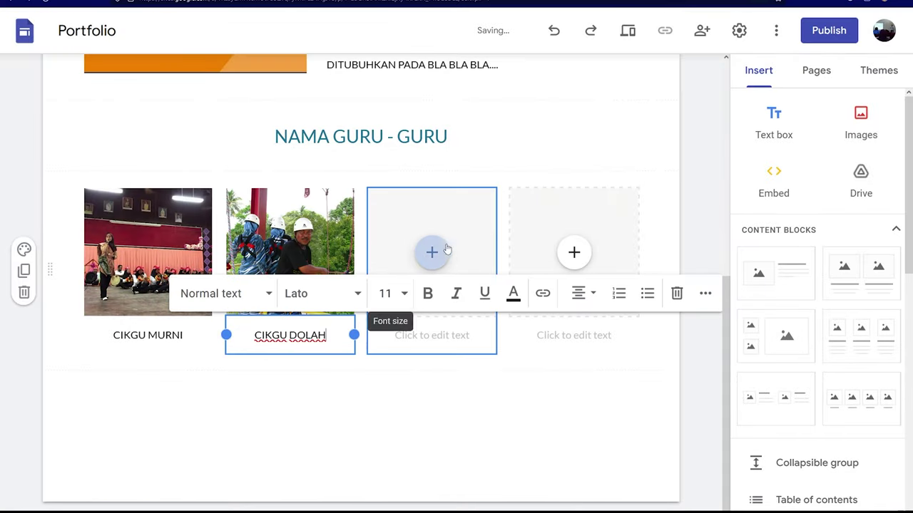
# Fill the third slot with a photo of a girl in a cap and add its teacher caption.
pyautogui.click(447, 249)
pyautogui.click(463, 327)
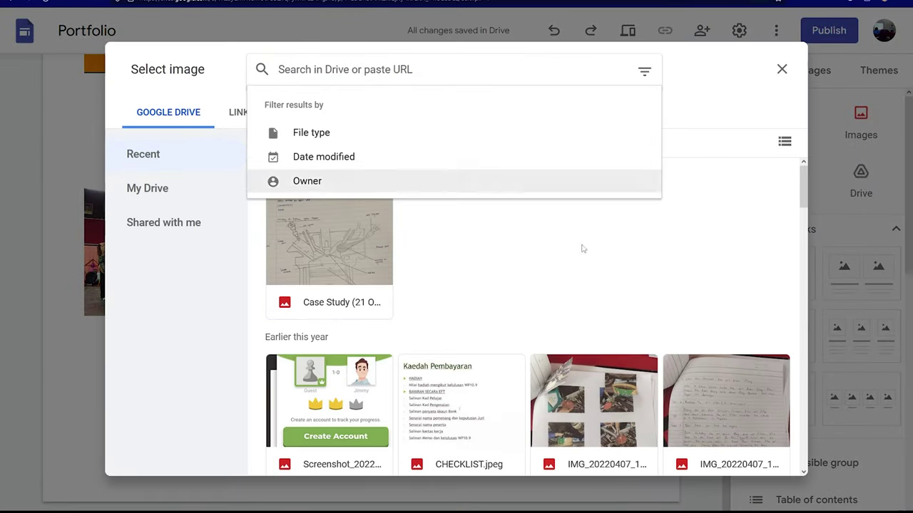
pyautogui.click(583, 248)
pyautogui.scroll(-5, 527, 300)
pyautogui.click(239, 112)
pyautogui.click(313, 112)
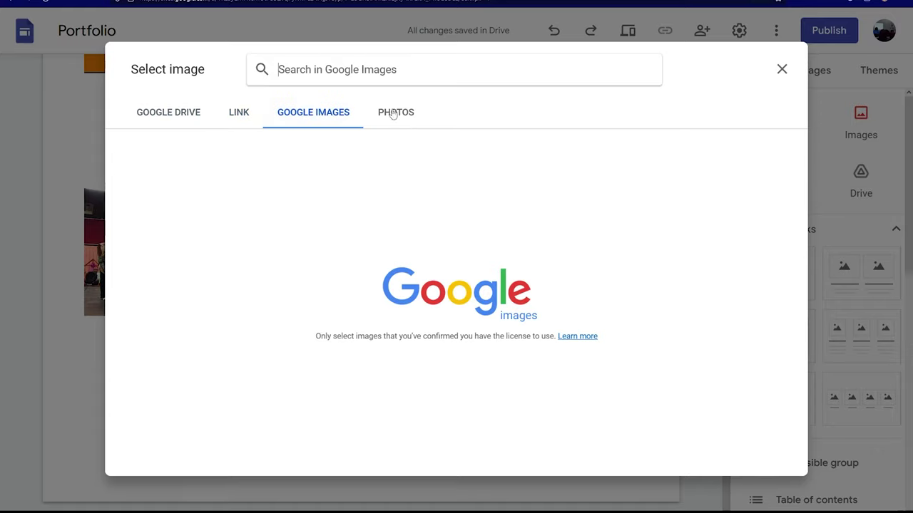
pyautogui.write('CIKGU IB')
pyautogui.press('BackSpace')
pyautogui.press('BackSpace')
pyautogui.write('S')
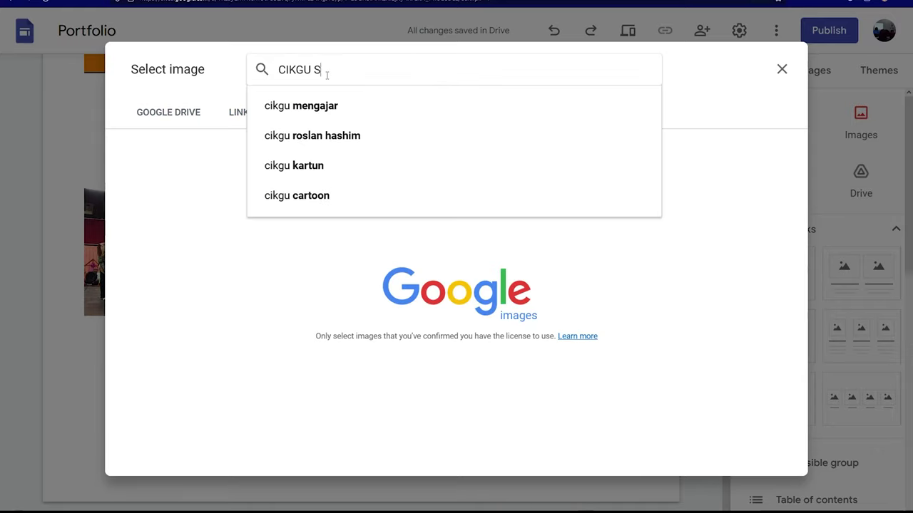
pyautogui.write('ARI')
pyautogui.press('Return')
pyautogui.doubleClick(578, 186)
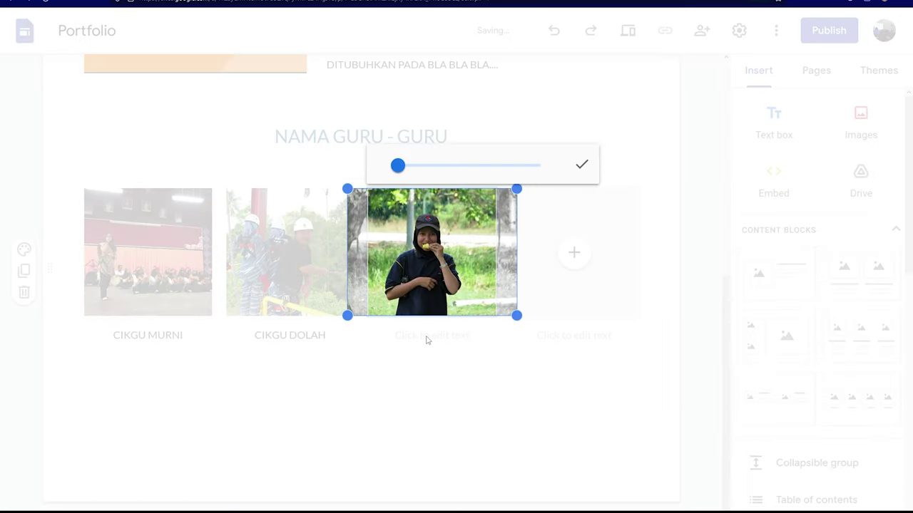
pyautogui.click(426, 341)
pyautogui.write('CI')
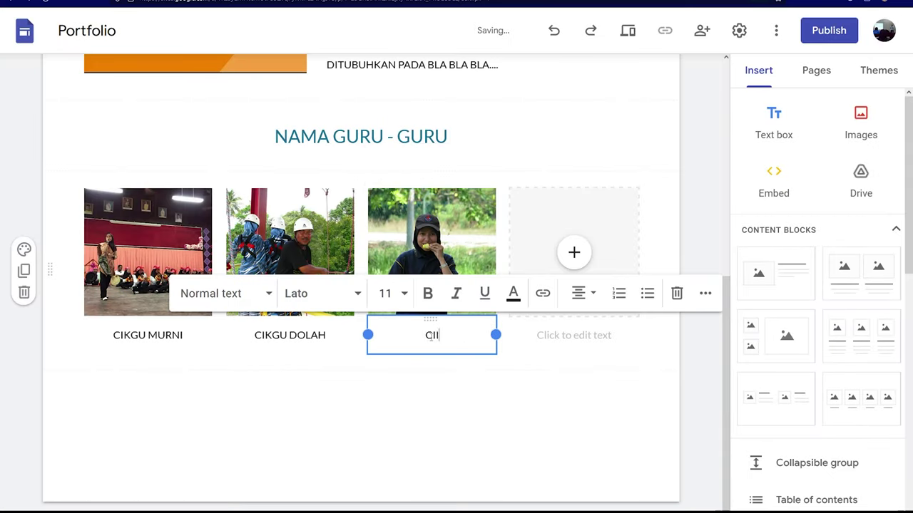
pyautogui.write('RI')
pyautogui.click(574, 252)
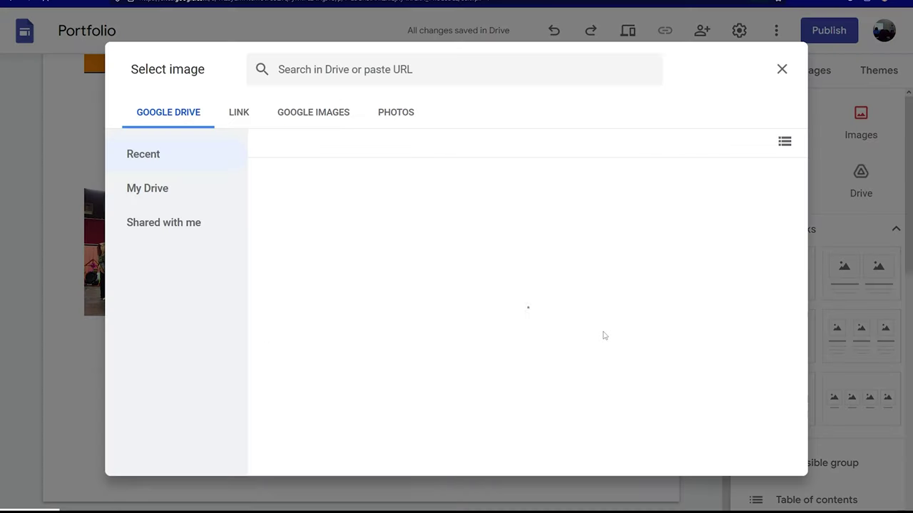
pyautogui.click(313, 112)
pyautogui.click(333, 74)
pyautogui.write('CIKGU A')
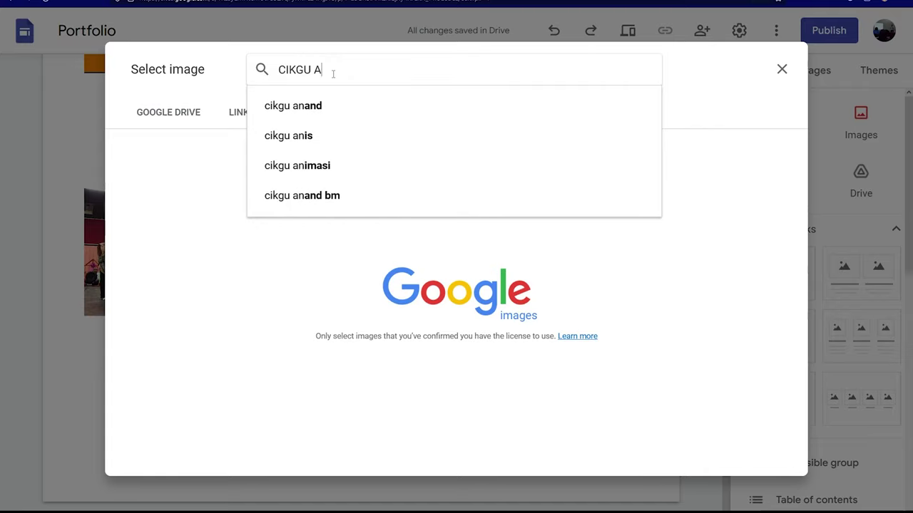
pyautogui.write('BDUL')
pyautogui.press('Return')
pyautogui.doubleClick(276, 187)
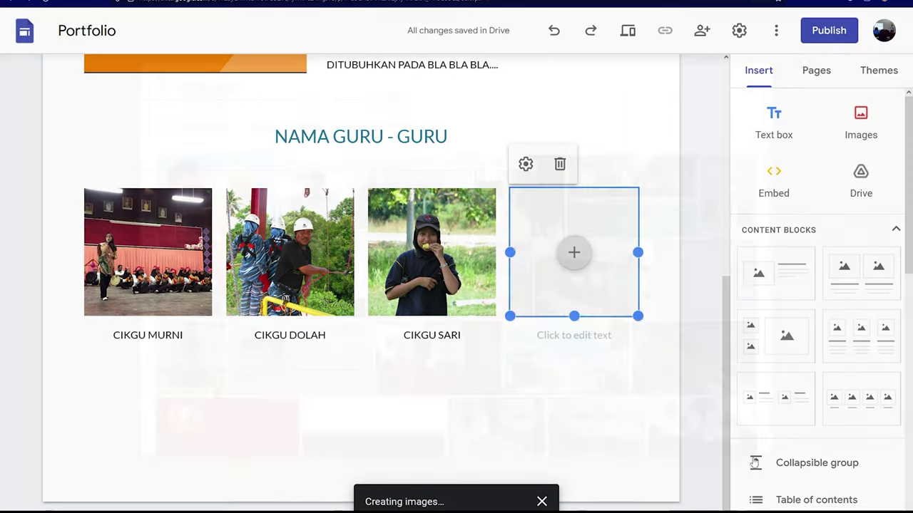
pyautogui.click(575, 344)
pyautogui.write('CIKGU ABDUL WAHAB')
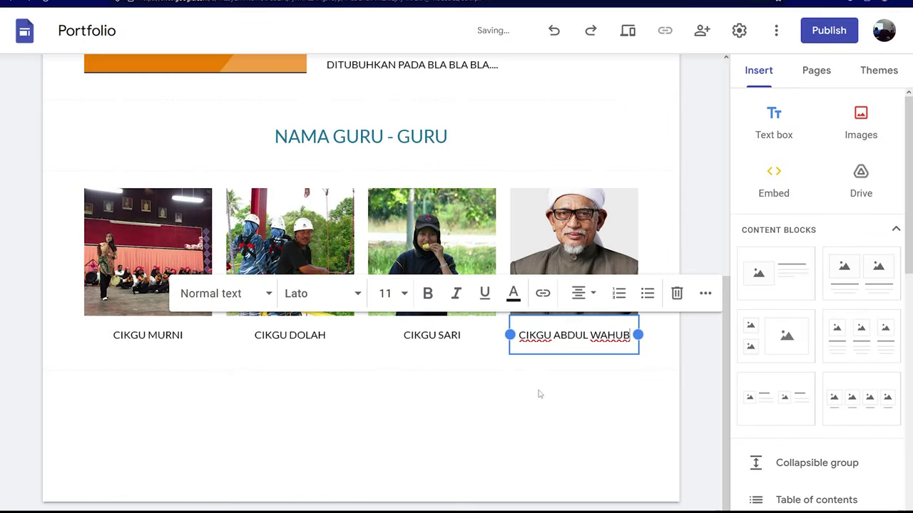
pyautogui.click(575, 243)
pyautogui.scroll(10, 360, 285)
pyautogui.scroll(-3, 361, 285)
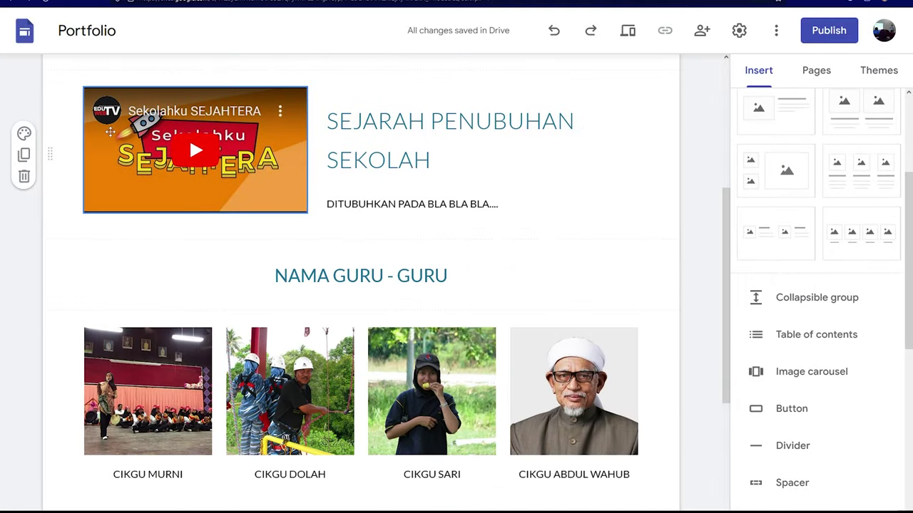
pyautogui.scroll(1, 71, 285)
pyautogui.click(23, 216)
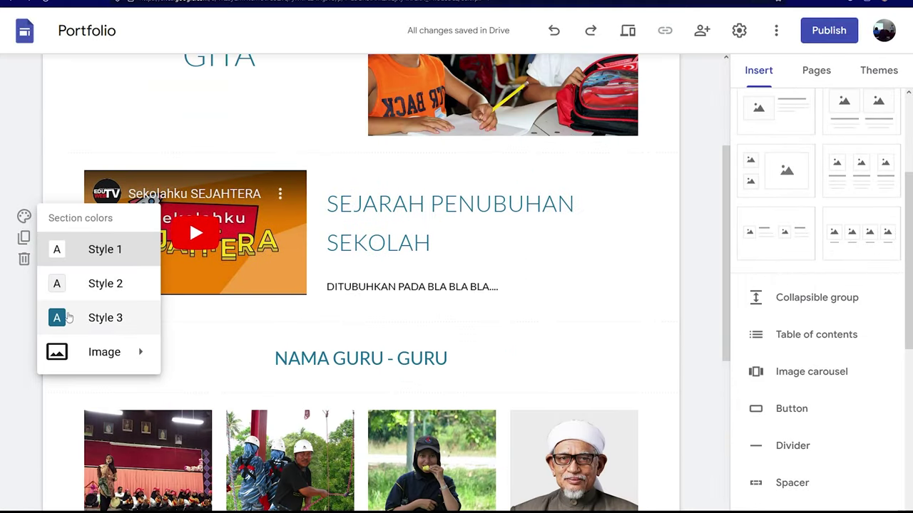
# Set the video section to the dark teal Style 3 background and type the heading 'SENARAI KEHADIRAN GURU'.
pyautogui.click(67, 318)
pyautogui.click(24, 217)
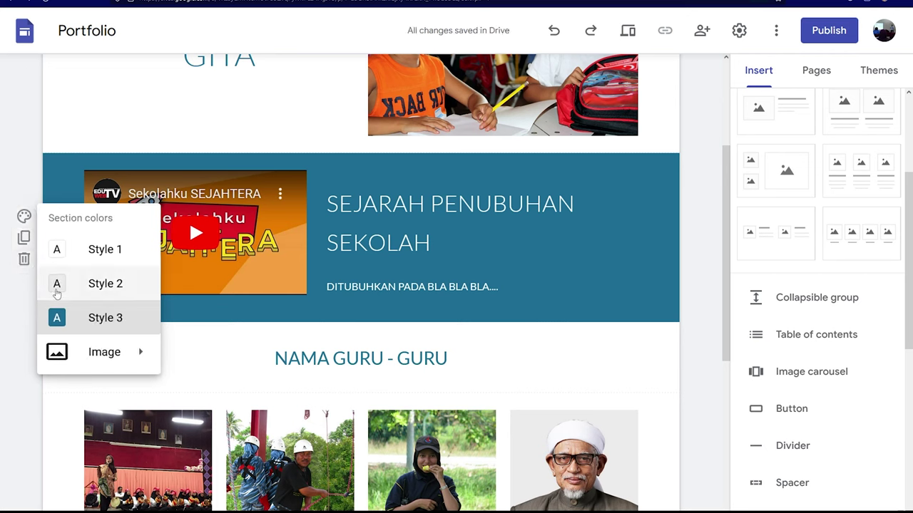
pyautogui.click(57, 289)
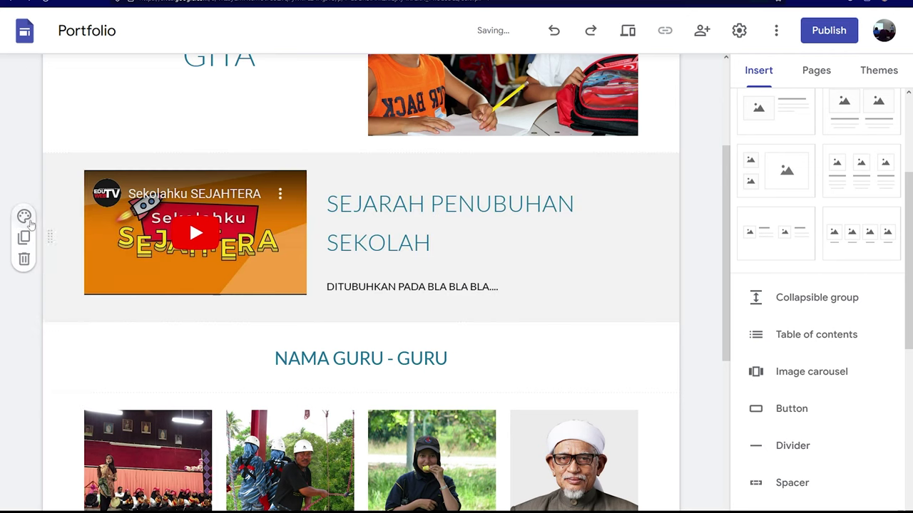
pyautogui.click(23, 217)
pyautogui.click(57, 319)
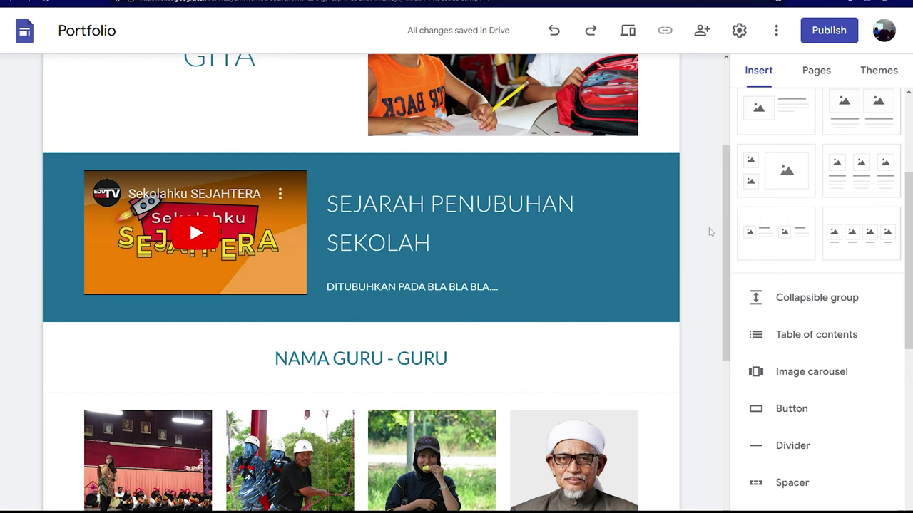
pyautogui.write('SENARAI K')
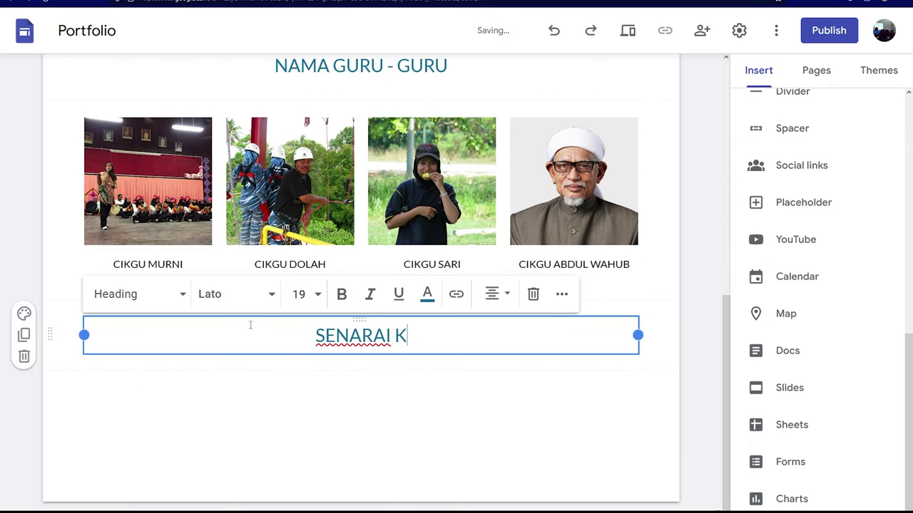
pyautogui.write('EHADIRAN GURU')
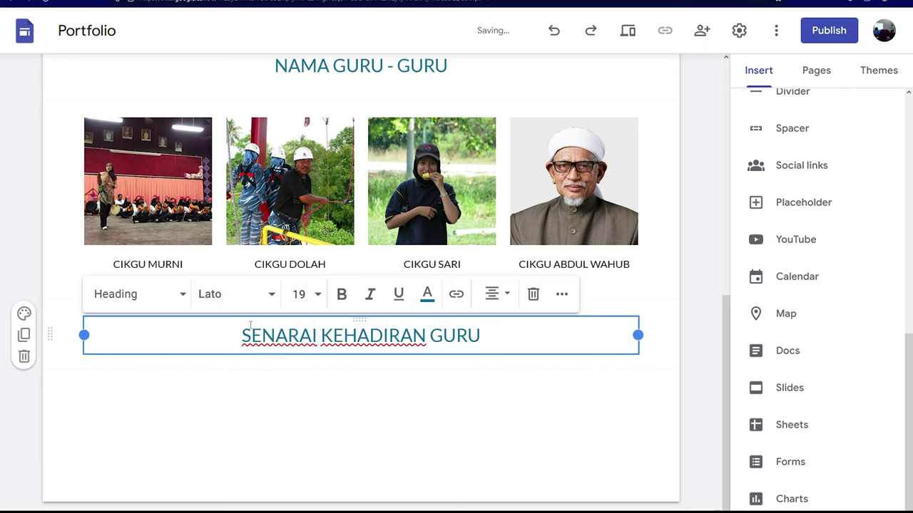
pyautogui.click(675, 356)
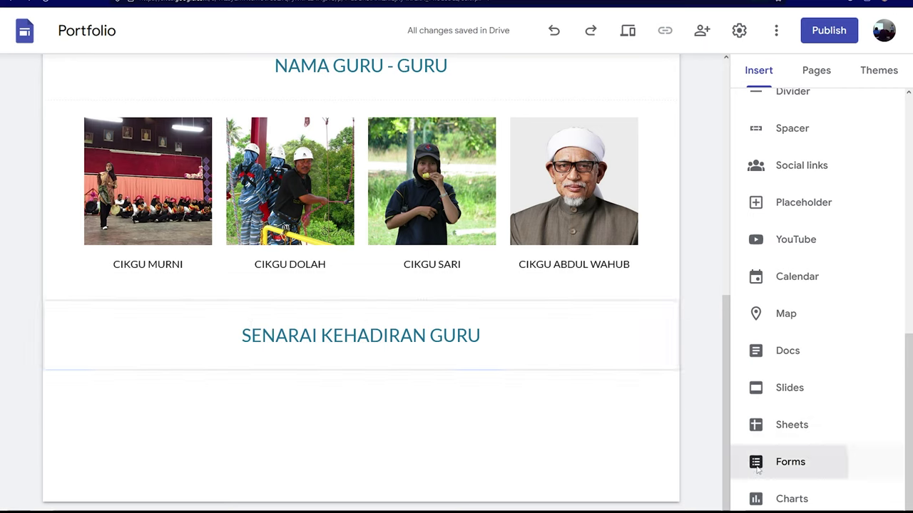
# Embed the Untitled form below the heading and drag its corner to enlarge it.
pyautogui.click(758, 467)
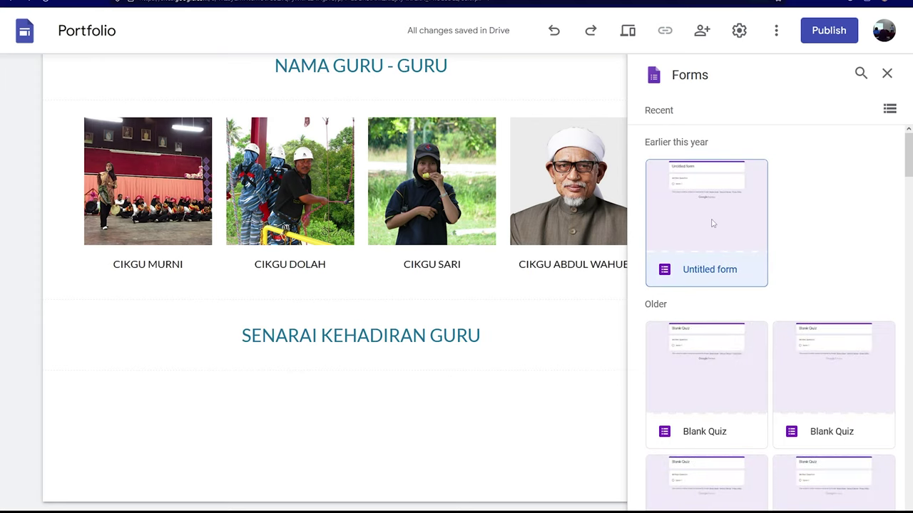
pyautogui.click(711, 223)
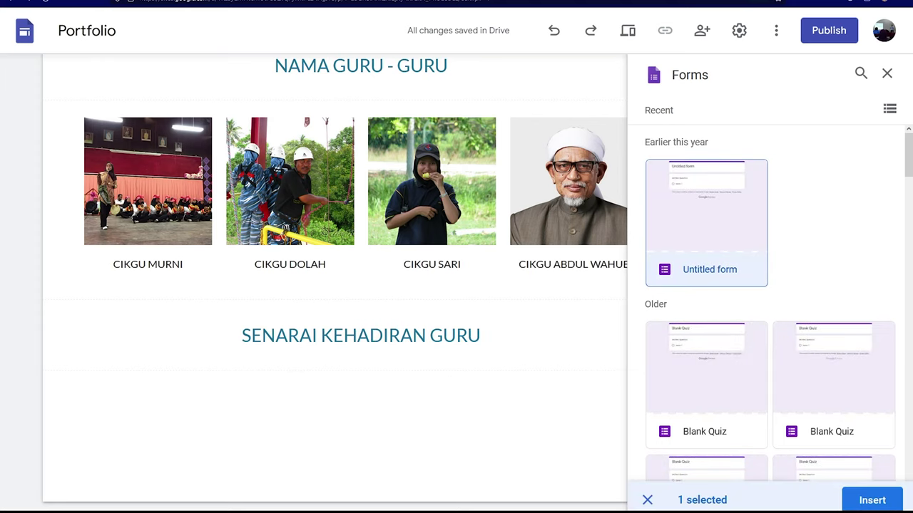
pyautogui.click(872, 500)
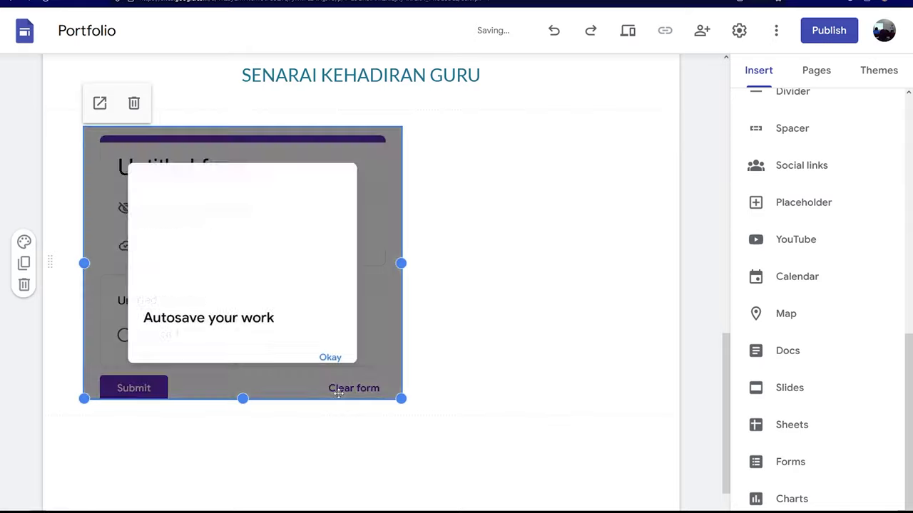
pyautogui.moveTo(401, 399); pyautogui.dragTo(606, 465)
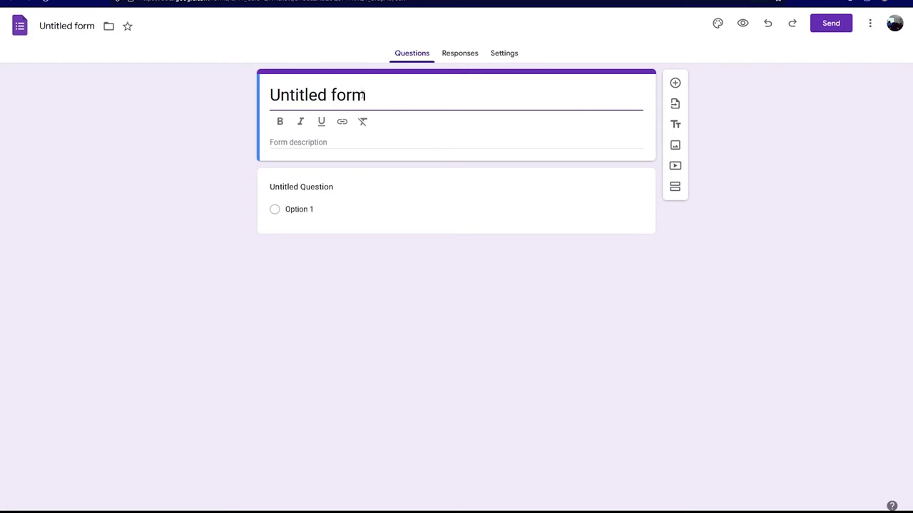
# Title the form SENARAI KEHADIRAN, describe it as SEKOLAH KEBANGSAAN GITA, and name the question NAMA GURU.
pyautogui.hotkey('ctrl', 'a')
pyautogui.write('SE')
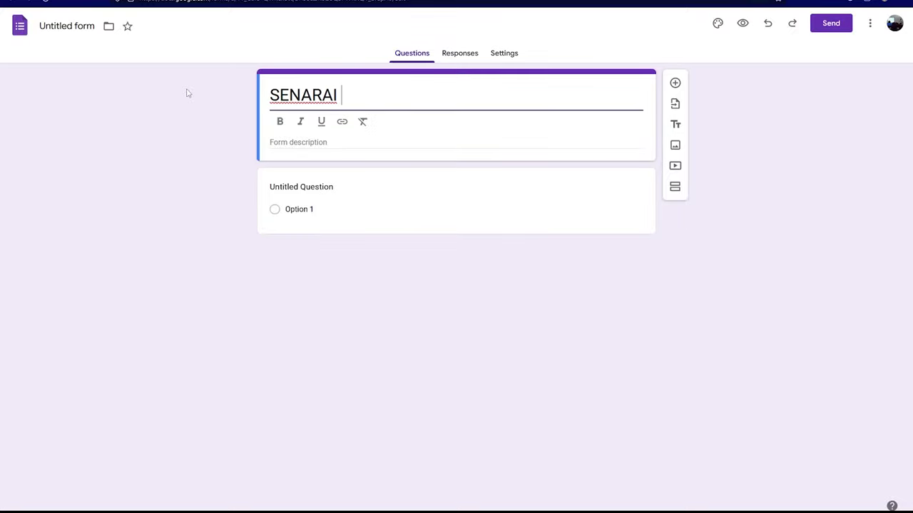
pyautogui.write('KEHADIRAN')
pyautogui.click(300, 187)
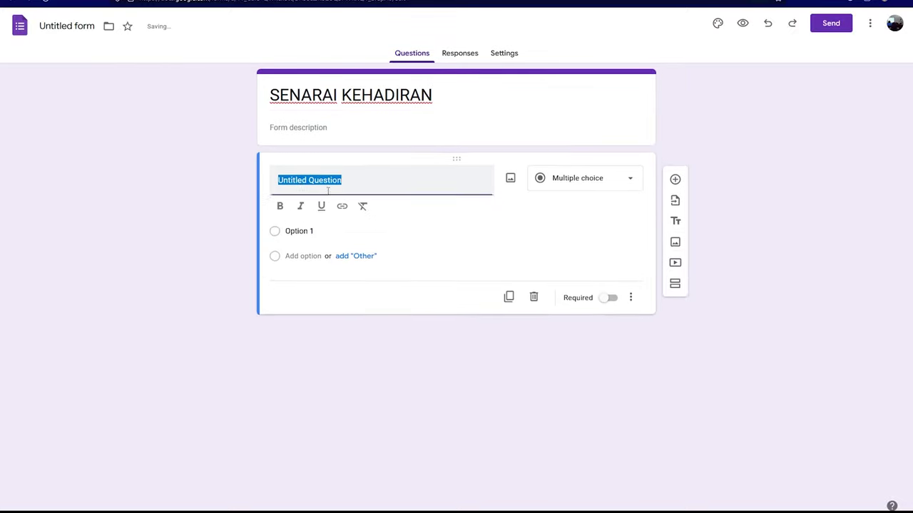
pyautogui.click(317, 121)
pyautogui.write('SEKOLAH KEBANGSAAN GITA')
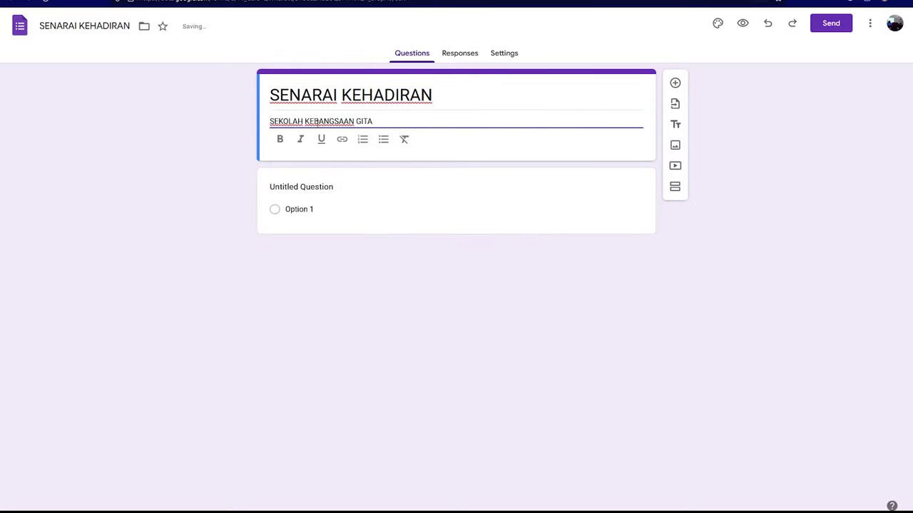
pyautogui.click(332, 193)
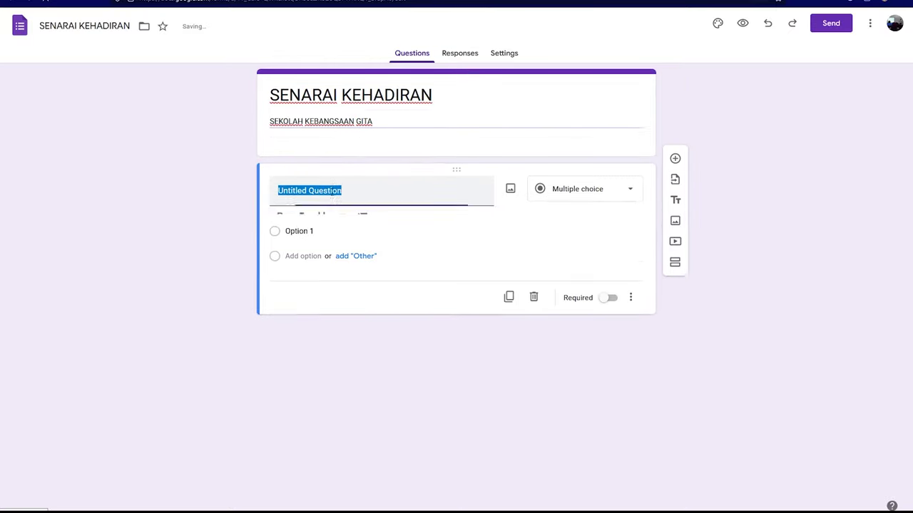
pyautogui.write('NAMA GURU')
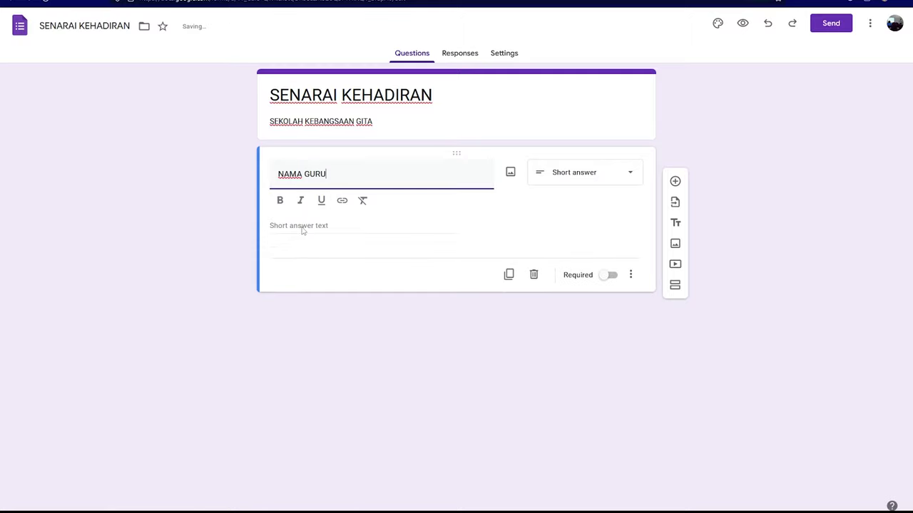
pyautogui.click(302, 227)
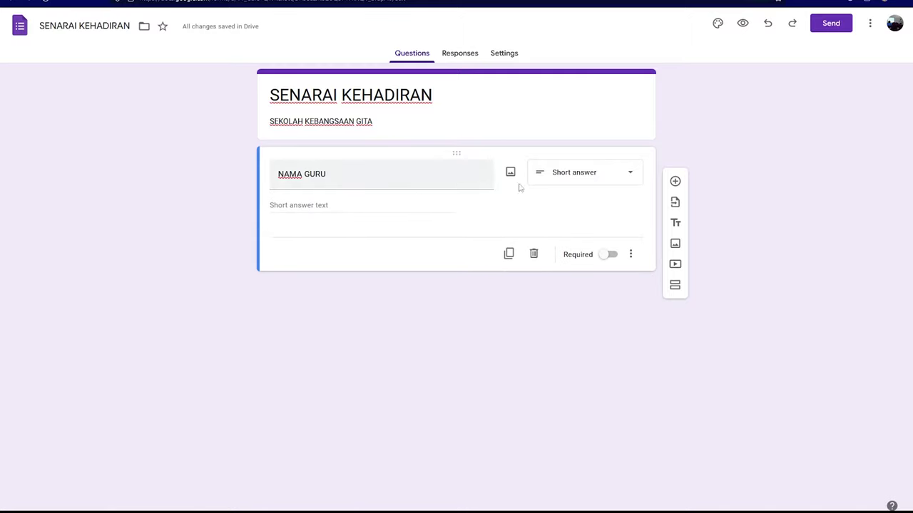
# Make NAMA GURU a dropdown listing four teachers, including CIKGU WANI, and fix the misspelled option.
pyautogui.click(607, 177)
pyautogui.click(564, 301)
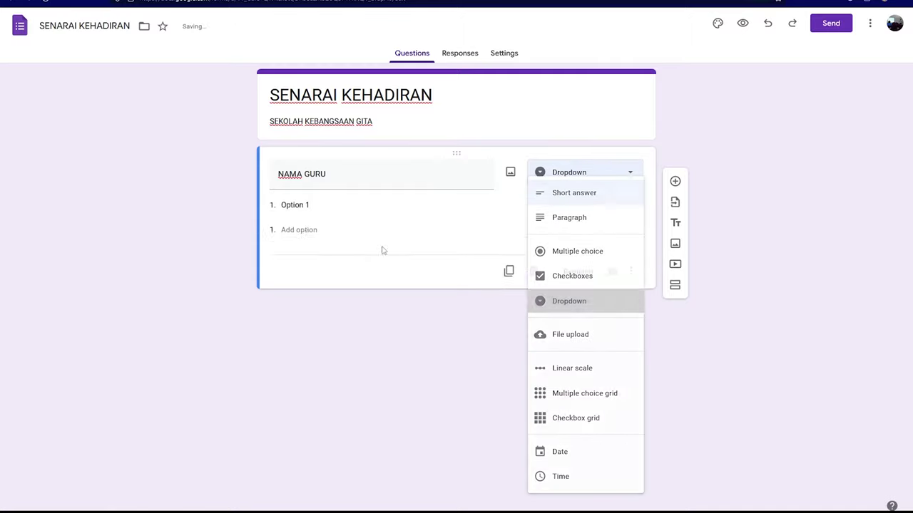
pyautogui.write('CIKGU MURNI')
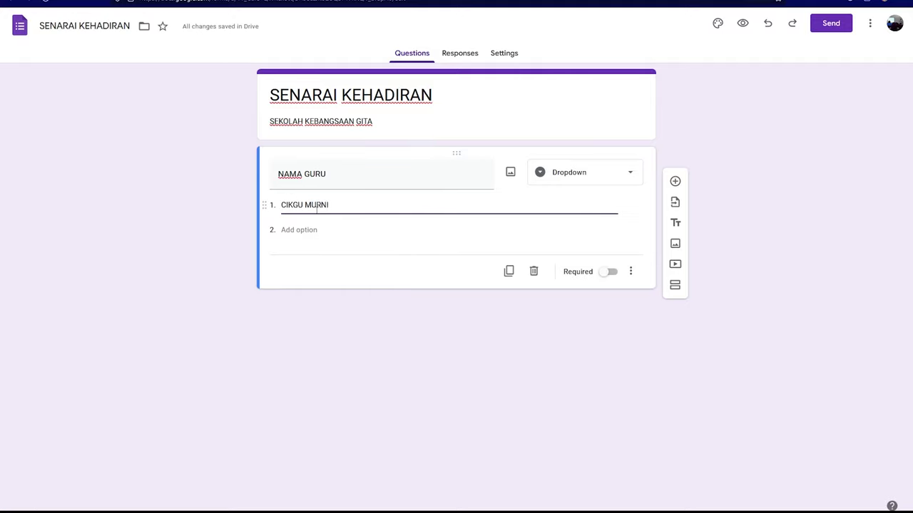
pyautogui.press('Return')
pyautogui.write('CIKGU DOLAH')
pyautogui.press('Tab')
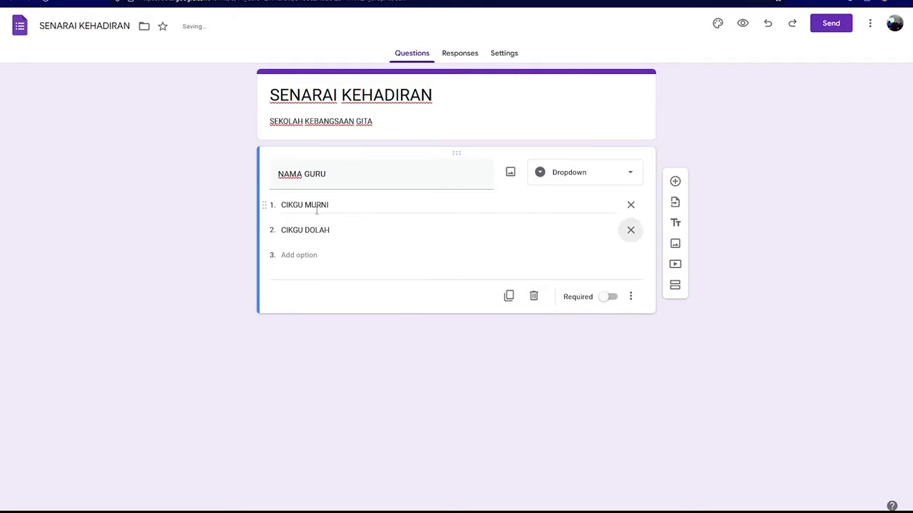
pyautogui.write('CIKGU ')
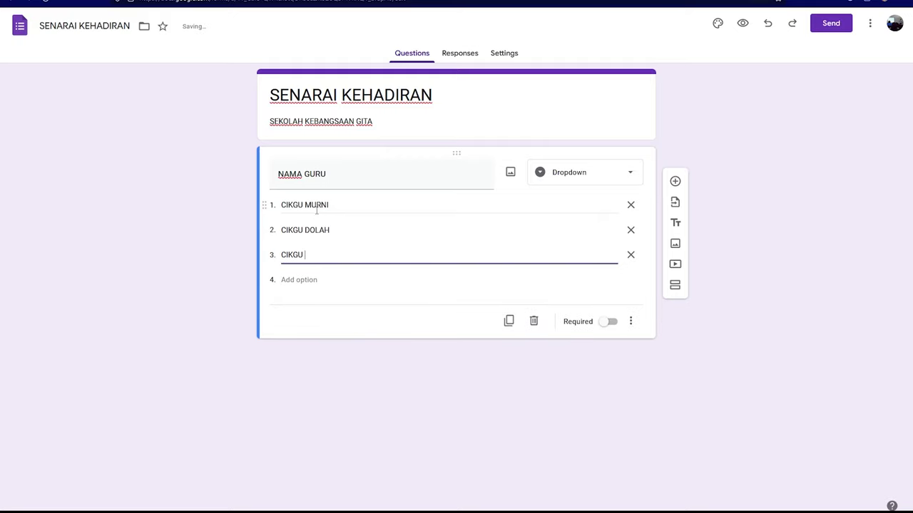
pyautogui.write('WANI')
pyautogui.press('Tab')
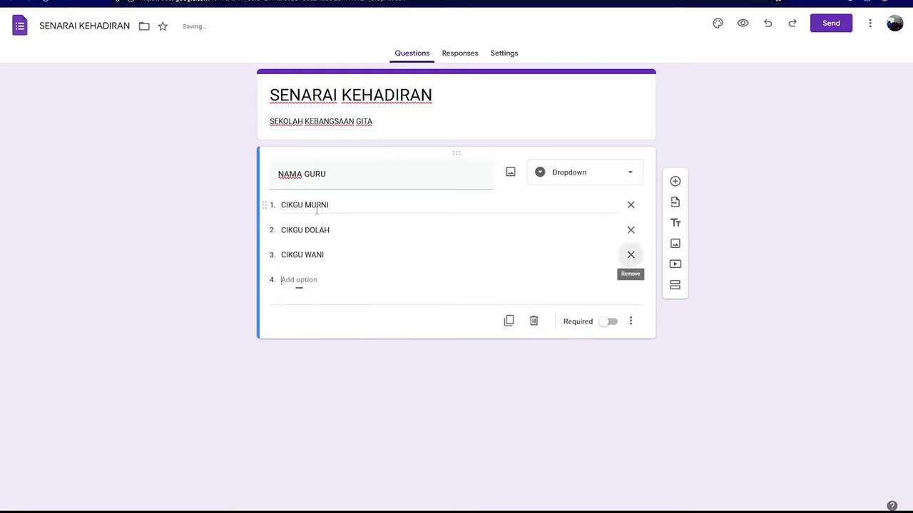
pyautogui.write('CIKGU ANDUL WAHUB')
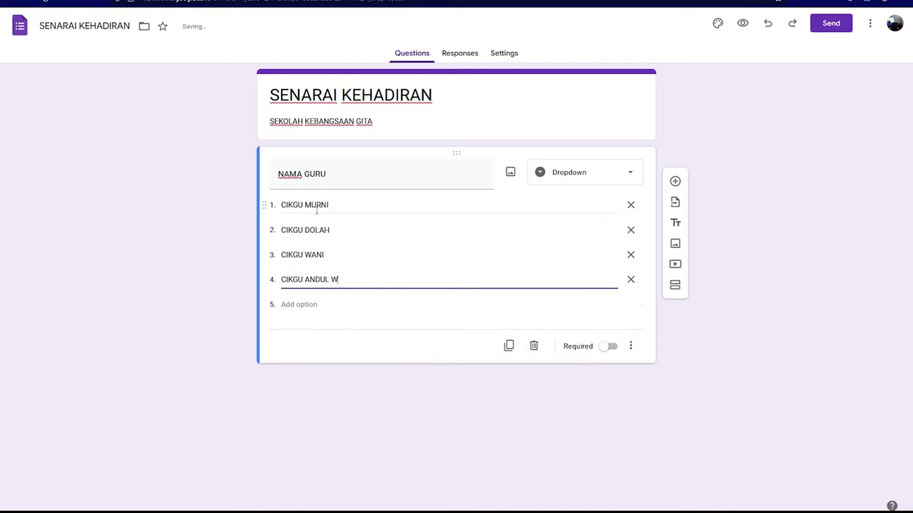
pyautogui.click(306, 279)
pyautogui.write('A')
pyautogui.press('Delete')
pyautogui.write('B')
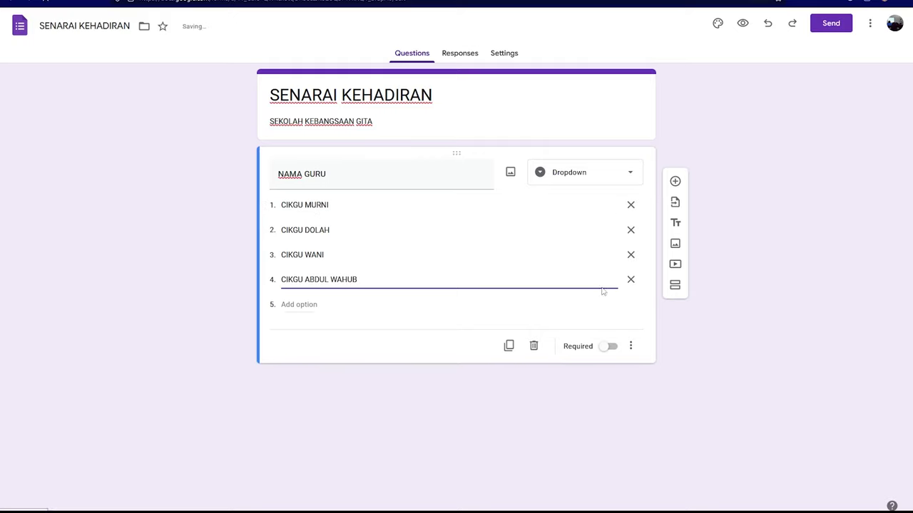
pyautogui.click(772, 70)
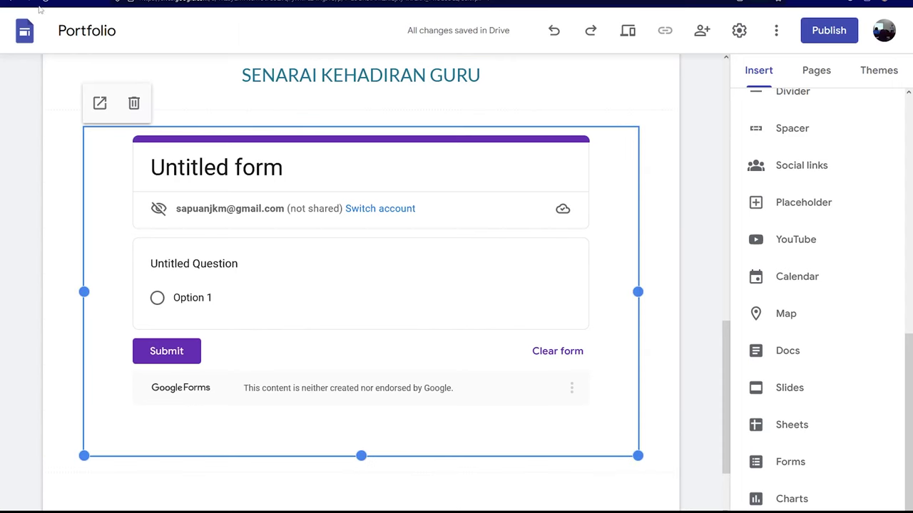
# Reload the Sites editor so the embedded form shows the NAMA GURU dropdown, then select it.
pyautogui.click(43, 2)
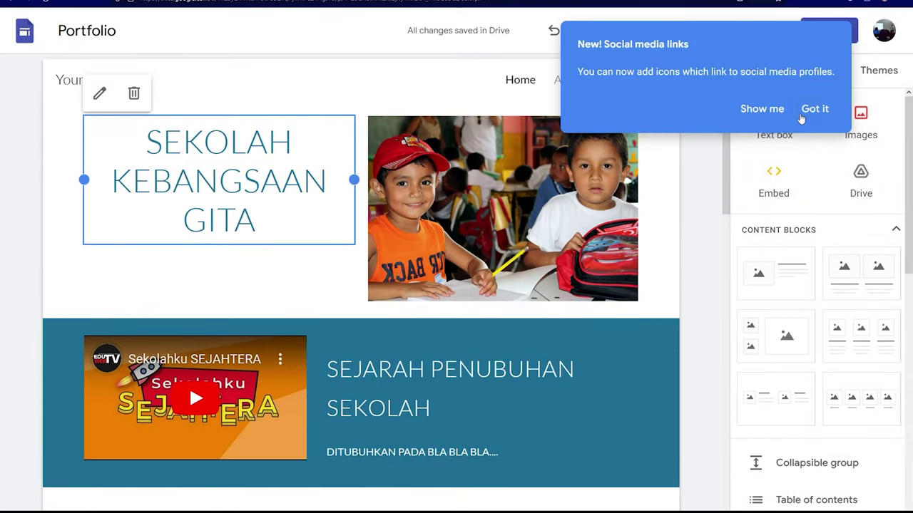
pyautogui.click(815, 108)
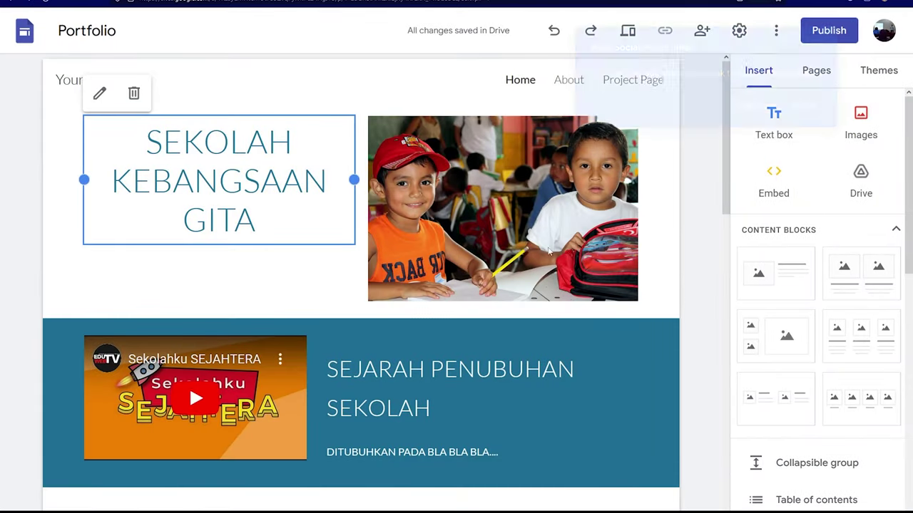
pyautogui.scroll(-1, 271, 330)
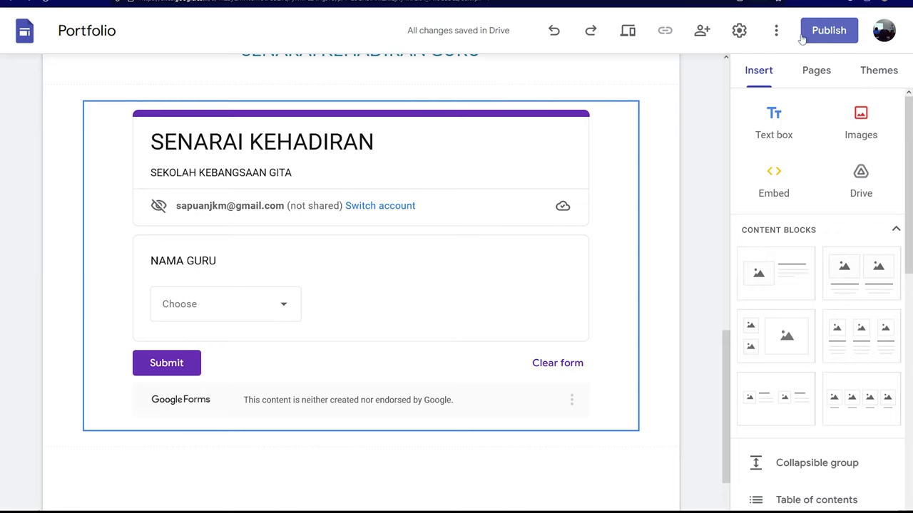
pyautogui.click(257, 155)
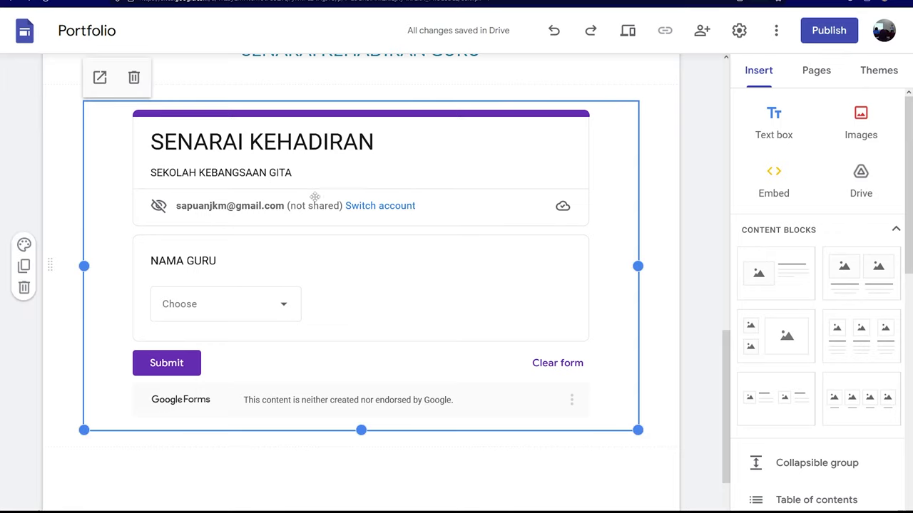
# Insert a link button from the Insert panel.
pyautogui.scroll(-5, 811, 312)
pyautogui.scroll(-3, 811, 311)
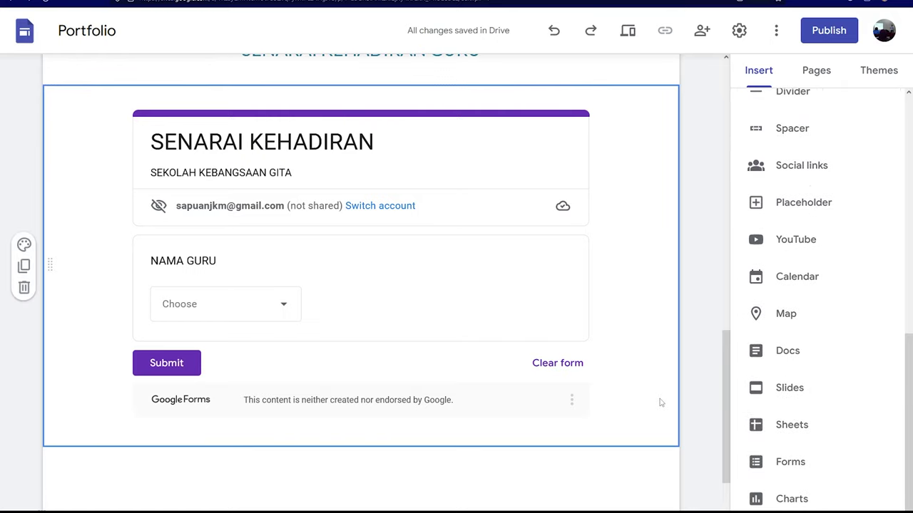
pyautogui.scroll(-1, 660, 403)
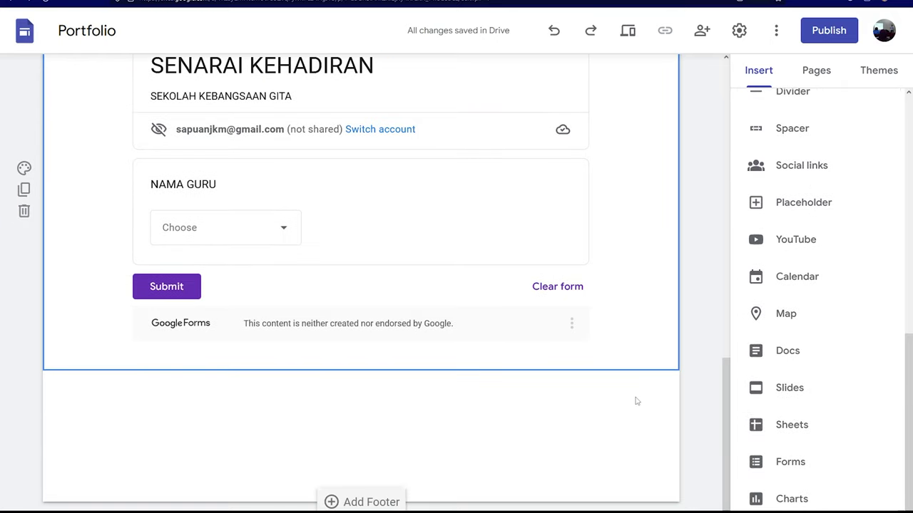
pyautogui.scroll(1, 820, 172)
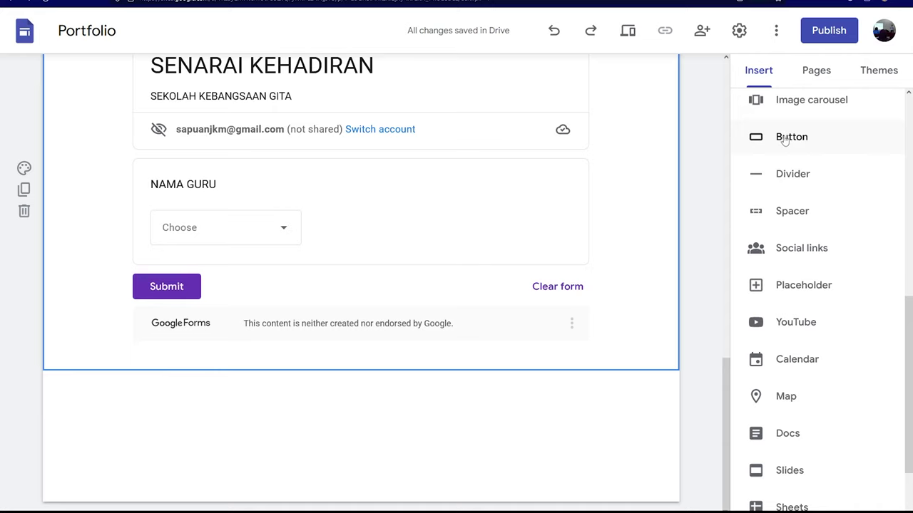
pyautogui.click(785, 138)
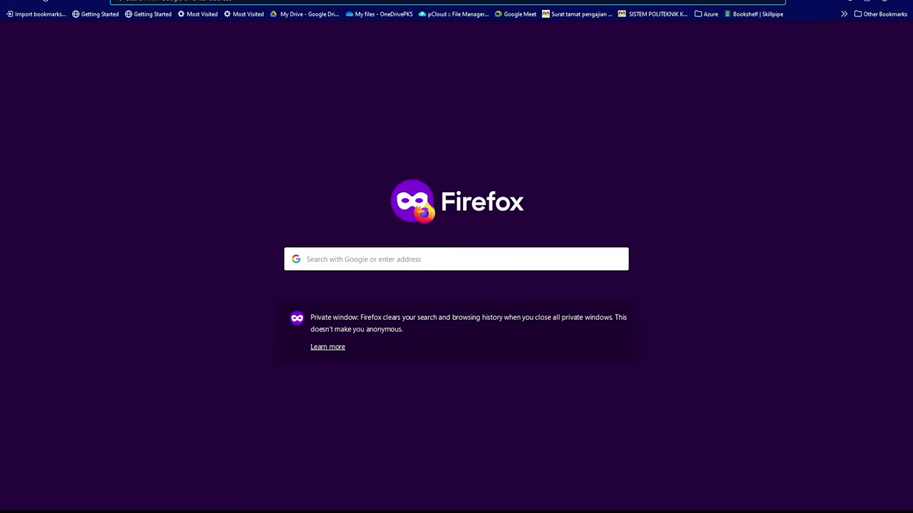
# Open the YouTube channel page and select its web address for copying.
pyautogui.click(185, 54)
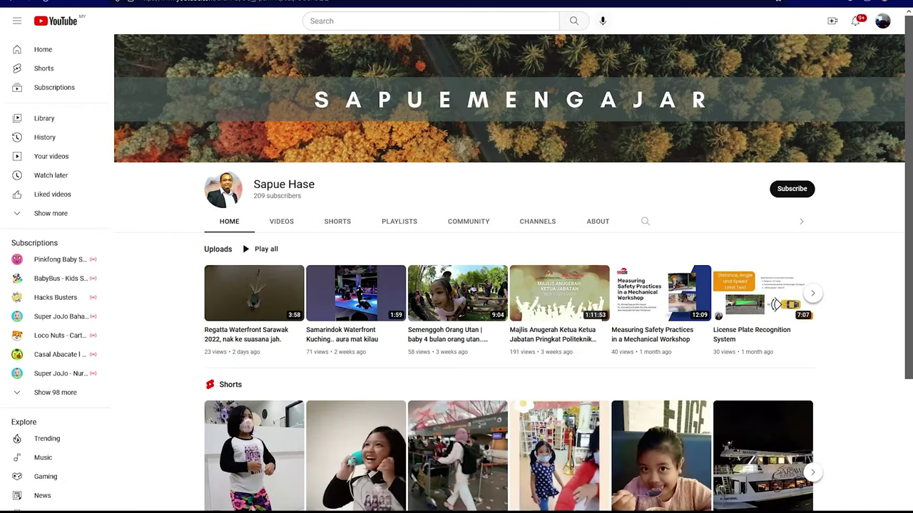
pyautogui.click(214, 2)
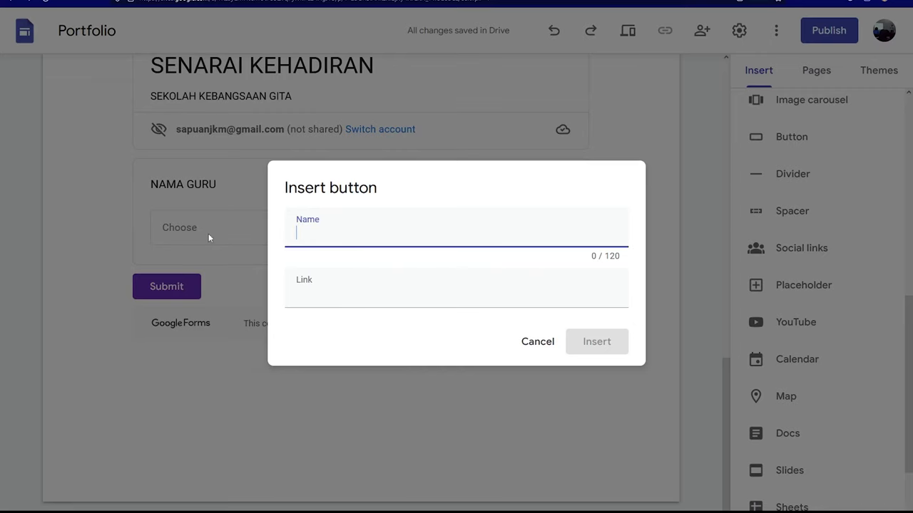
# Insert a BAHAN - BAHAN DIGITAL button with the pasted YouTube channel link, centred under the form.
pyautogui.click(336, 292)
pyautogui.hotkey('ctrl', 'v')
pyautogui.click(336, 238)
pyautogui.write('B')
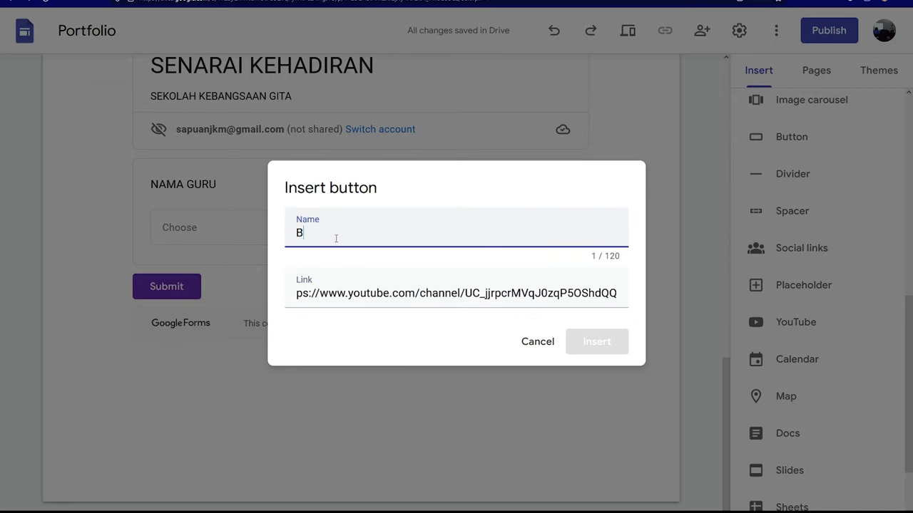
pyautogui.write('AHAN - BAHAN D')
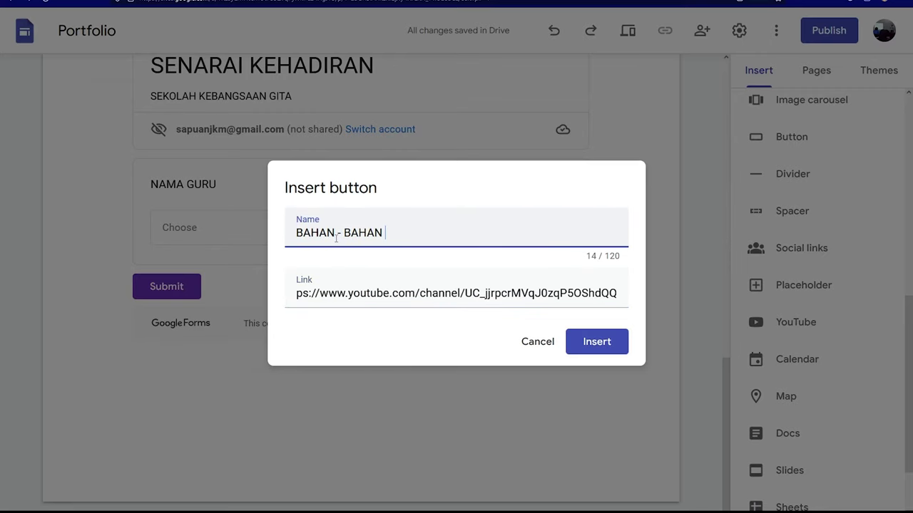
pyautogui.write('IGITAL')
pyautogui.click(605, 348)
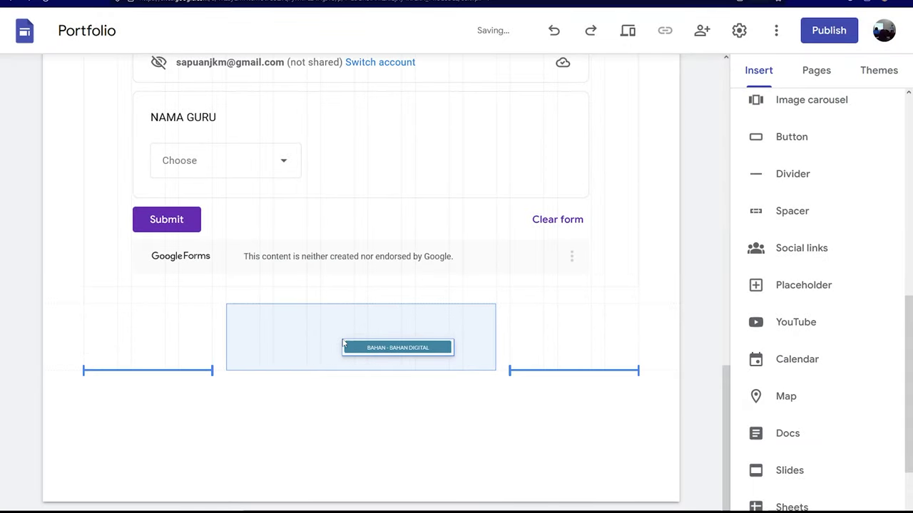
pyautogui.moveTo(189, 340); pyautogui.dragTo(398, 346)
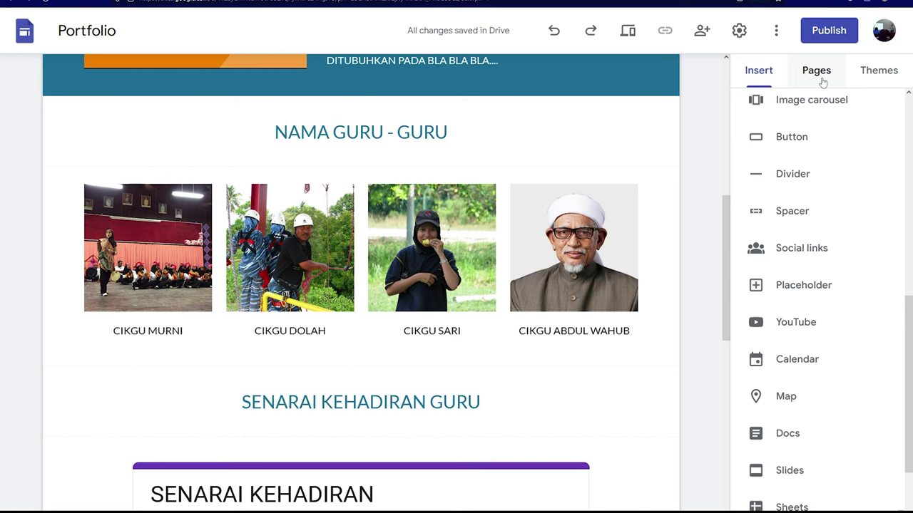
# Show the site's Pages list and switch to the About page.
pyautogui.click(820, 78)
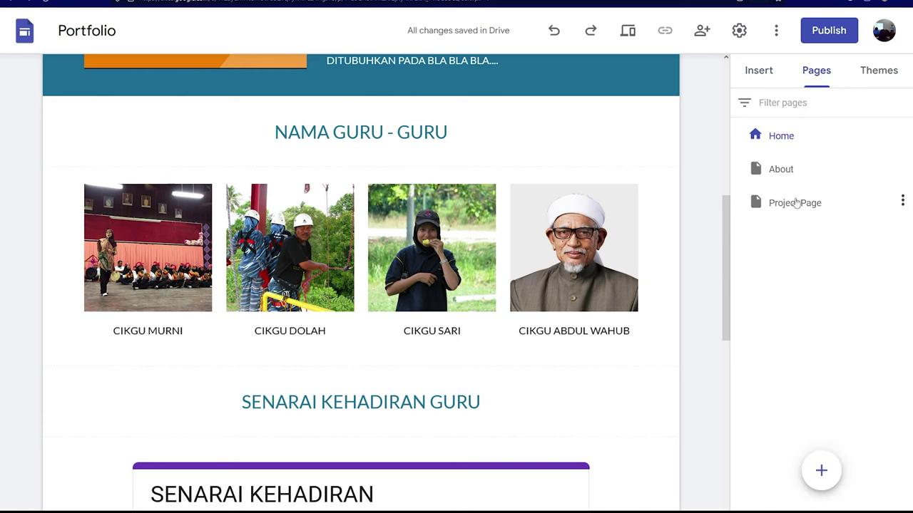
pyautogui.click(540, 135)
pyautogui.scroll(5, 538, 142)
pyautogui.scroll(2, 538, 142)
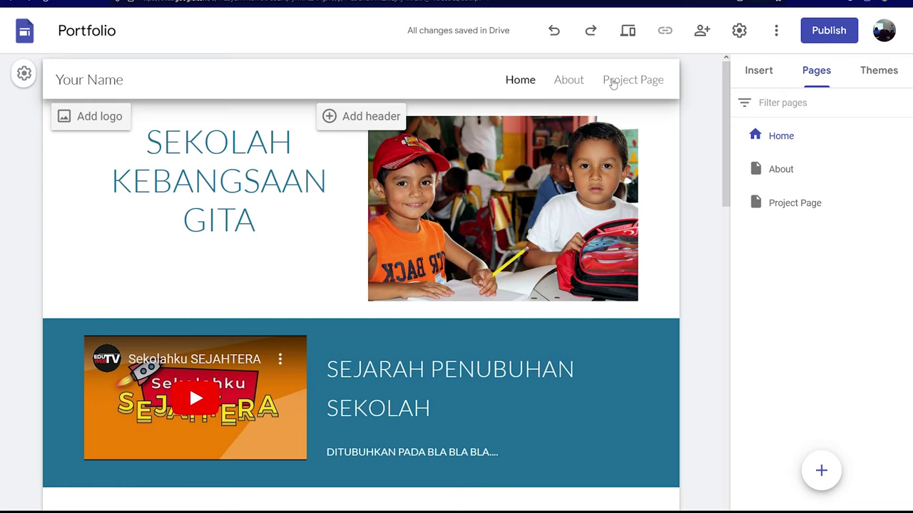
pyautogui.click(763, 176)
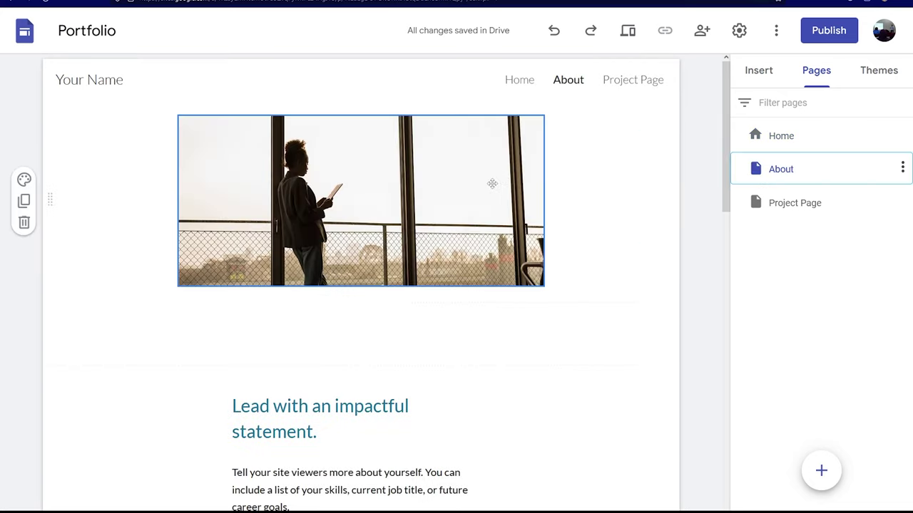
pyautogui.scroll(-5, 469, 162)
pyautogui.scroll(5, 468, 162)
# Replace the About page header image with the first Google Images result for 'MURID MURID'.
pyautogui.click(432, 159)
pyautogui.click(331, 92)
pyautogui.moveTo(363, 132)
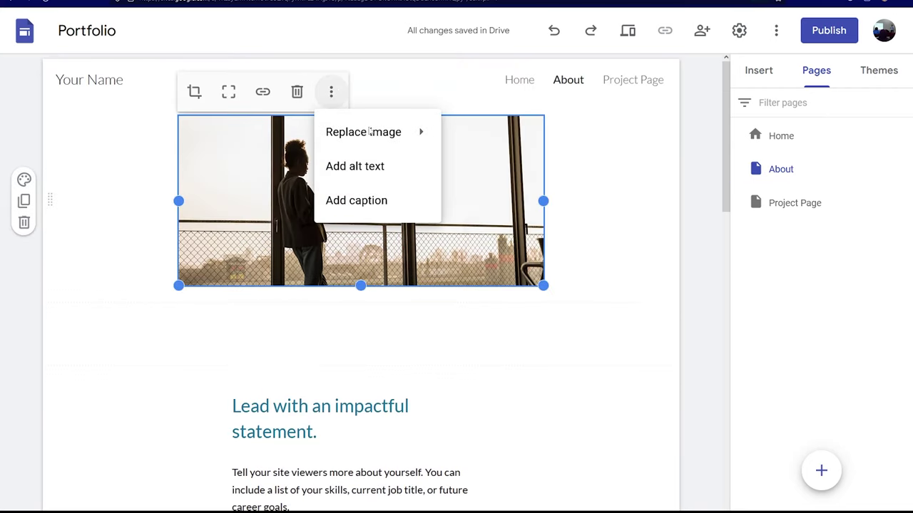
pyautogui.click(491, 174)
pyautogui.click(327, 116)
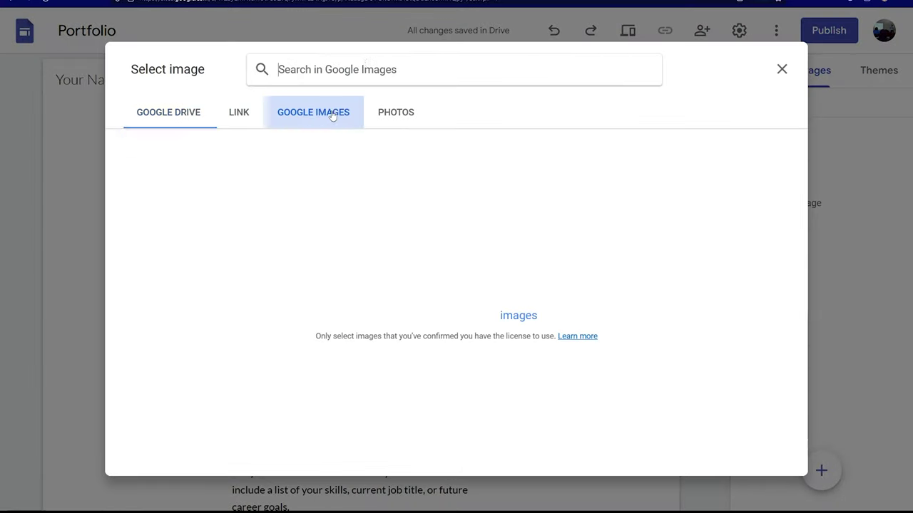
pyautogui.write('MURID M')
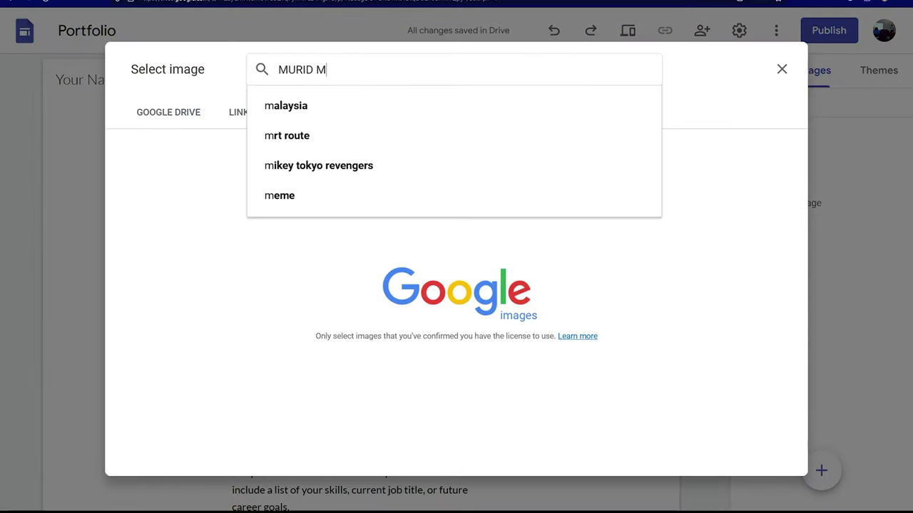
pyautogui.write('URID')
pyautogui.press('Return')
pyautogui.click(152, 184)
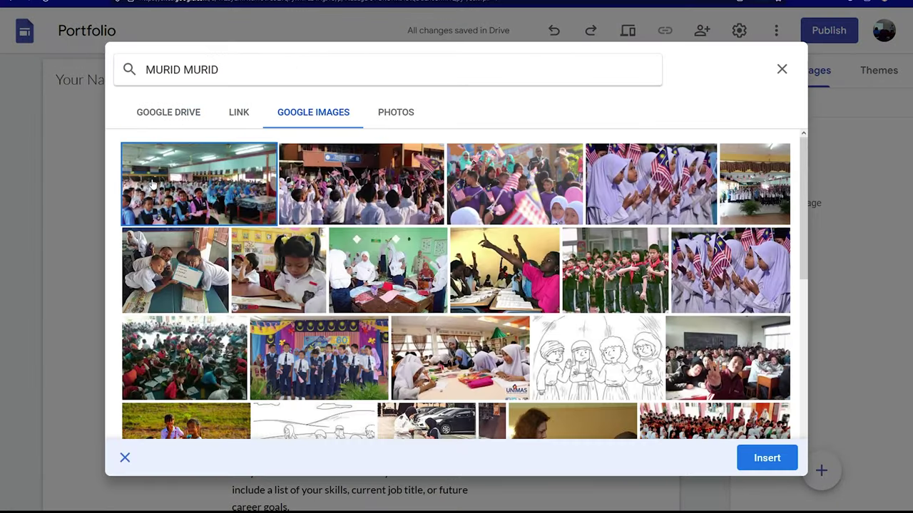
pyautogui.click(766, 458)
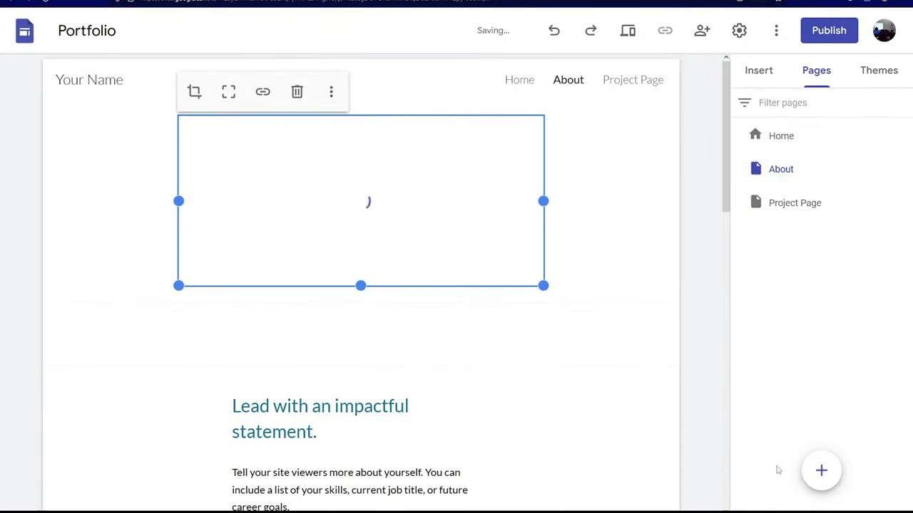
# Begin adding a new page to the site.
pyautogui.scroll(-3, 532, 328)
pyautogui.scroll(-10, 528, 336)
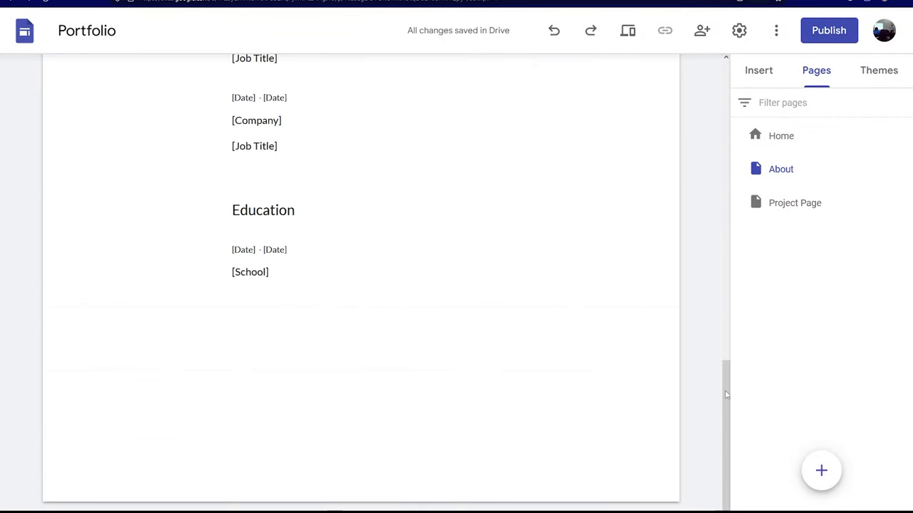
pyautogui.moveTo(821, 471)
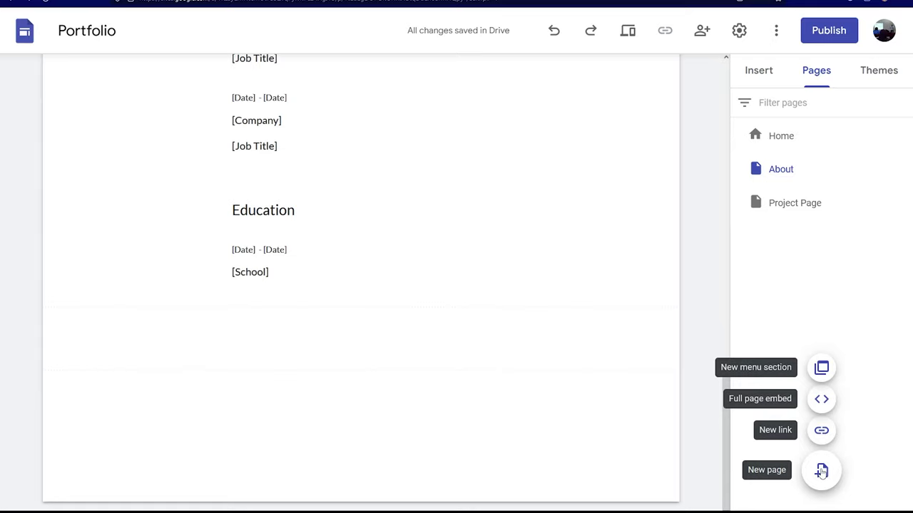
pyautogui.click(822, 472)
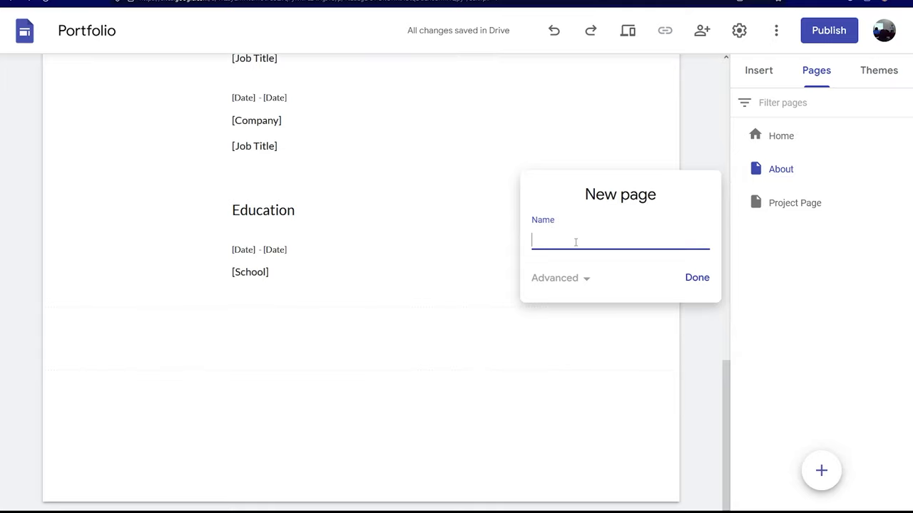
# Create the PROGRAM KUTIP SAMPAH page and rename the About page to SEKOLAH SAYA.
pyautogui.write('PROGRAM KUTIP SAMPAH')
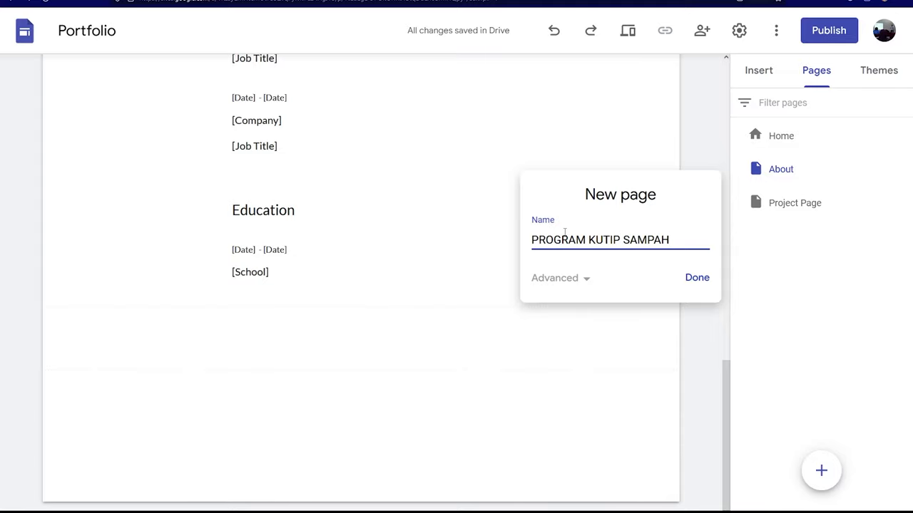
pyautogui.click(695, 278)
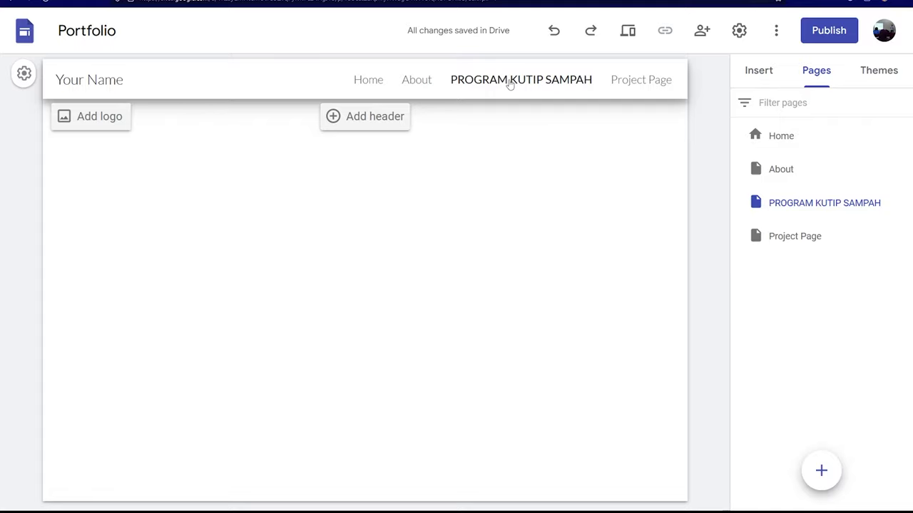
pyautogui.doubleClick(785, 168)
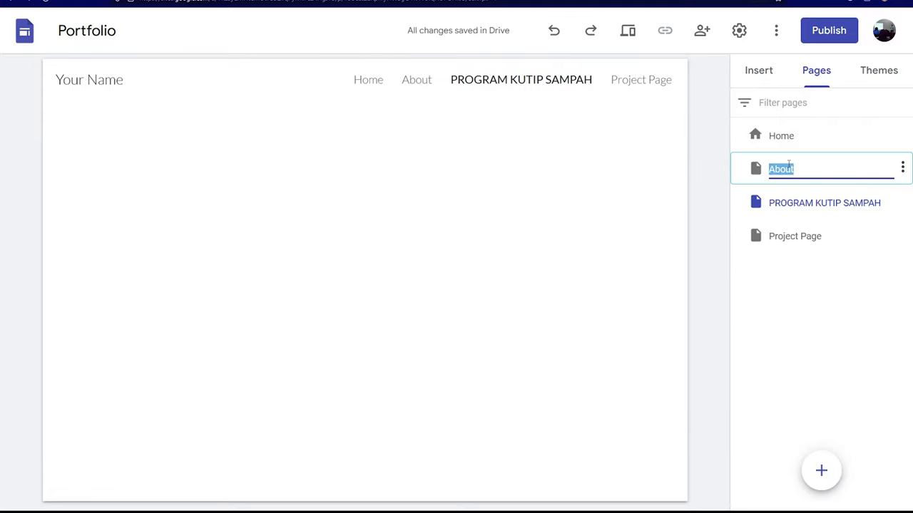
pyautogui.write('SEN')
pyautogui.press('BackSpace')
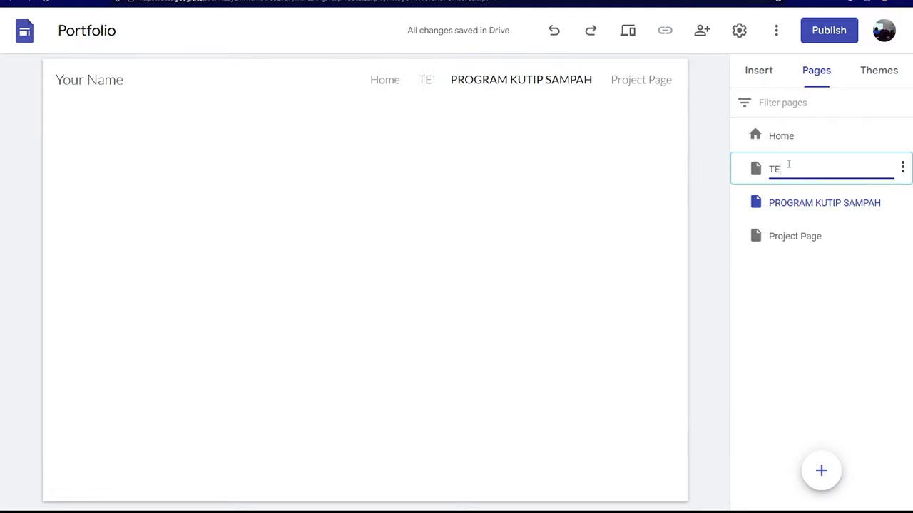
pyautogui.write('KOLAH SAYA')
pyautogui.press('Return')
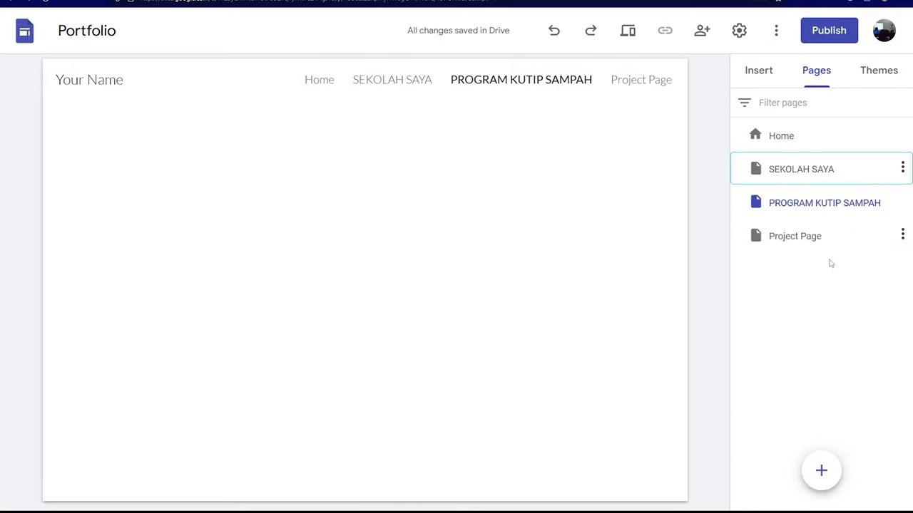
# Open the Project Page and bring up the site theme choices.
pyautogui.click(791, 237)
pyautogui.scroll(-3, 352, 253)
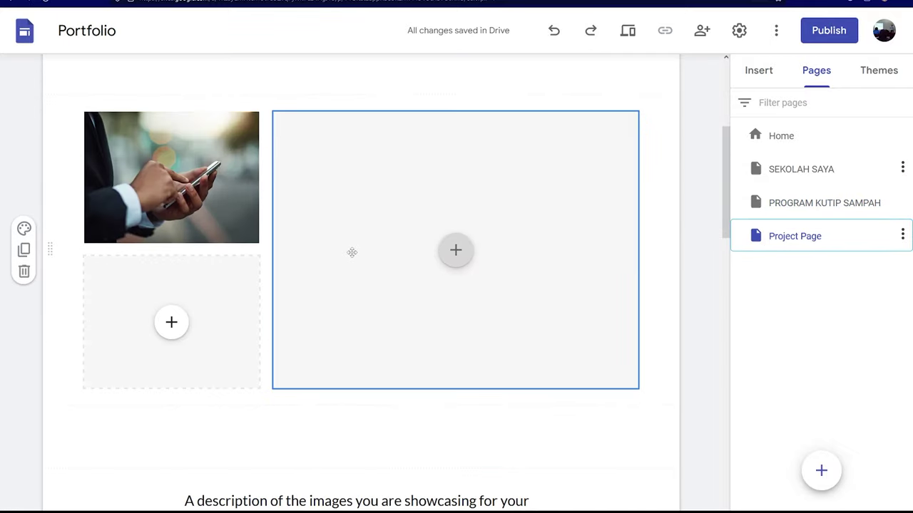
pyautogui.scroll(-3, 352, 253)
pyautogui.scroll(4, 353, 246)
pyautogui.scroll(2, 353, 246)
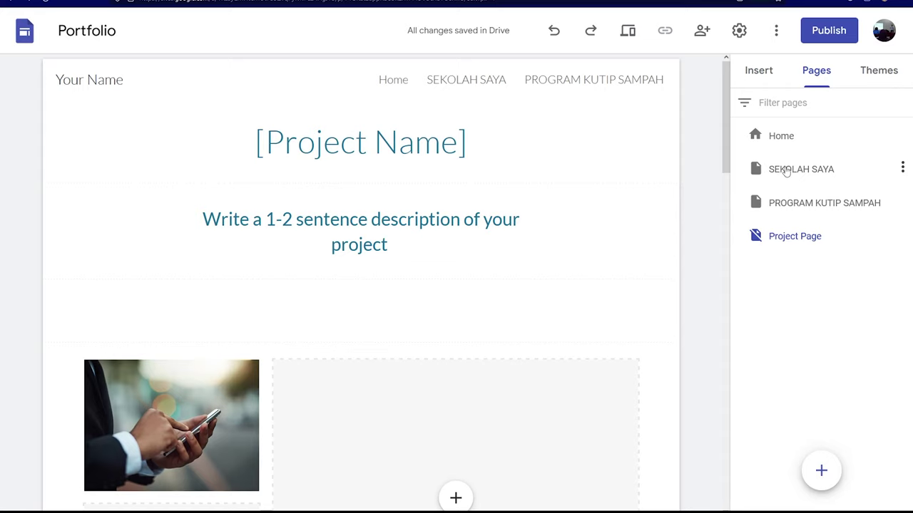
pyautogui.click(873, 74)
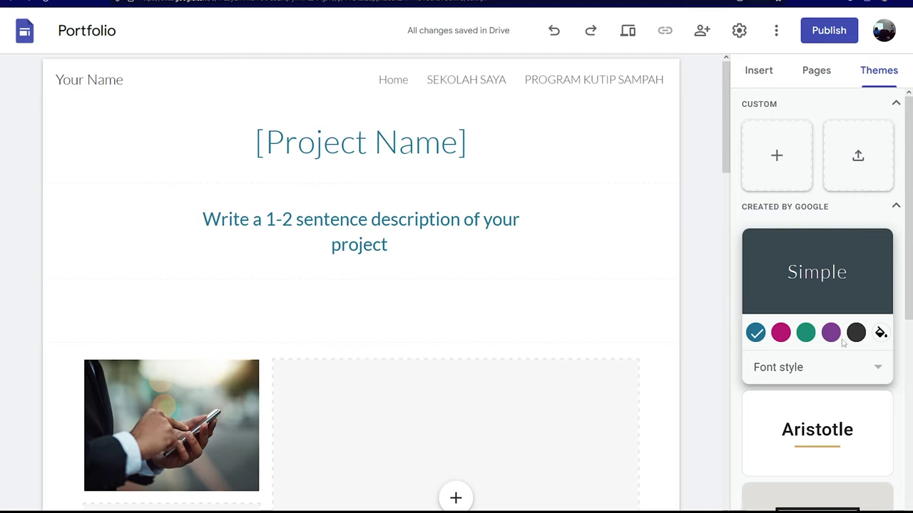
# Try the Simple theme with the purple colour.
pyautogui.scroll(-2, 844, 343)
pyautogui.scroll(-1, 844, 341)
pyautogui.scroll(-2, 841, 337)
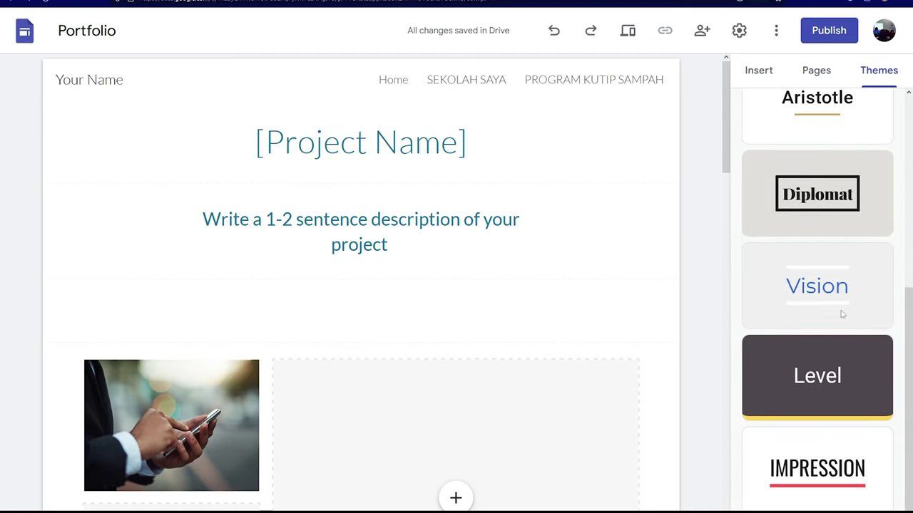
pyautogui.scroll(5, 842, 314)
pyautogui.click(830, 332)
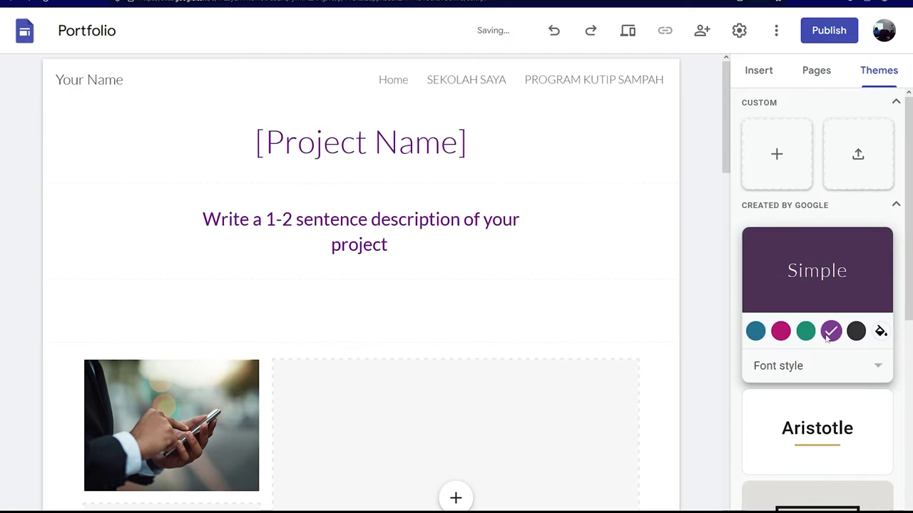
pyautogui.scroll(-2, 406, 216)
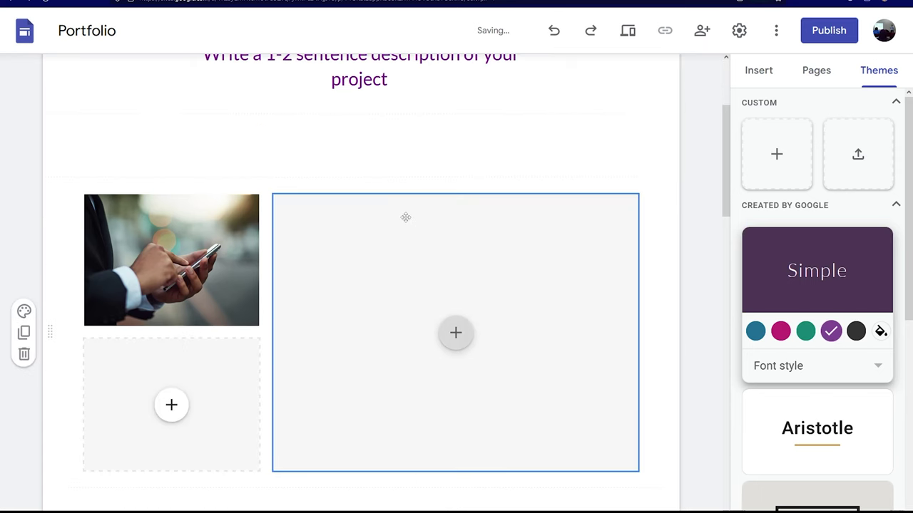
pyautogui.scroll(2, 404, 217)
# On the Home page, try the Aristotle theme, then settle on the Vision theme.
pyautogui.click(403, 84)
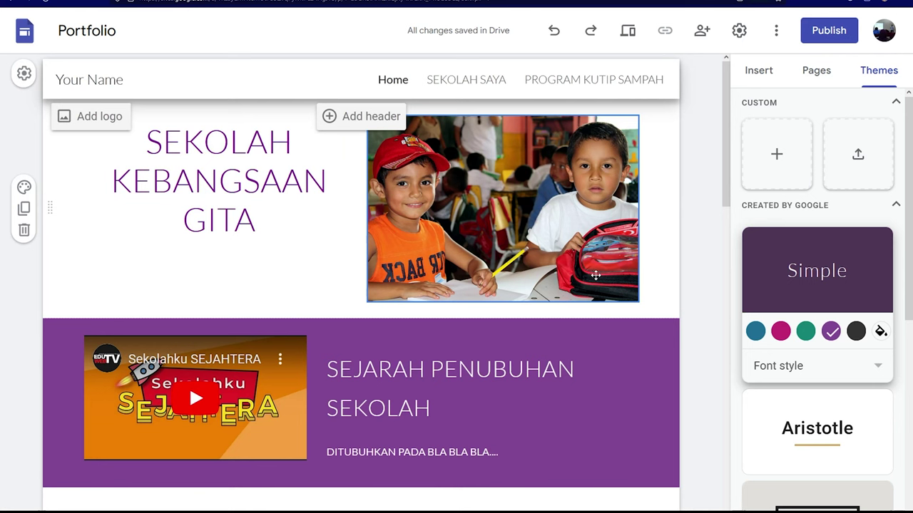
pyautogui.scroll(-1, 711, 336)
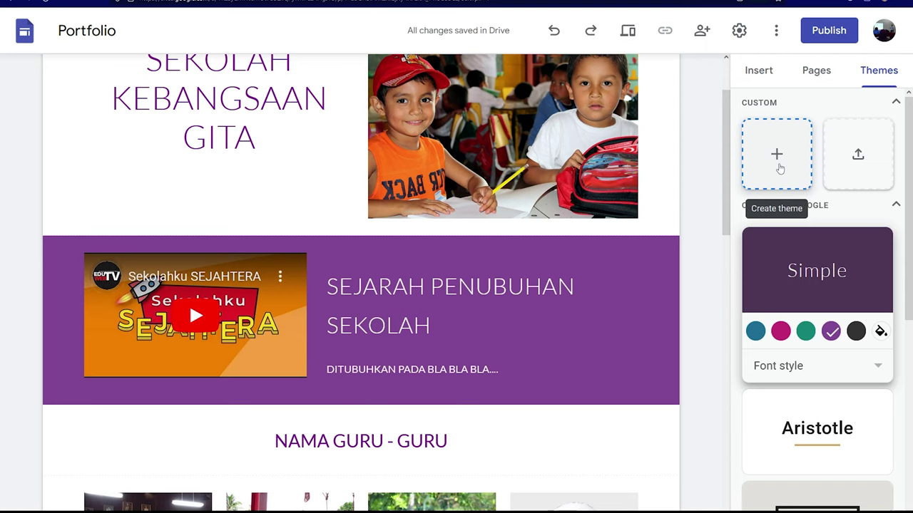
pyautogui.scroll(-1, 748, 280)
pyautogui.scroll(1, 749, 279)
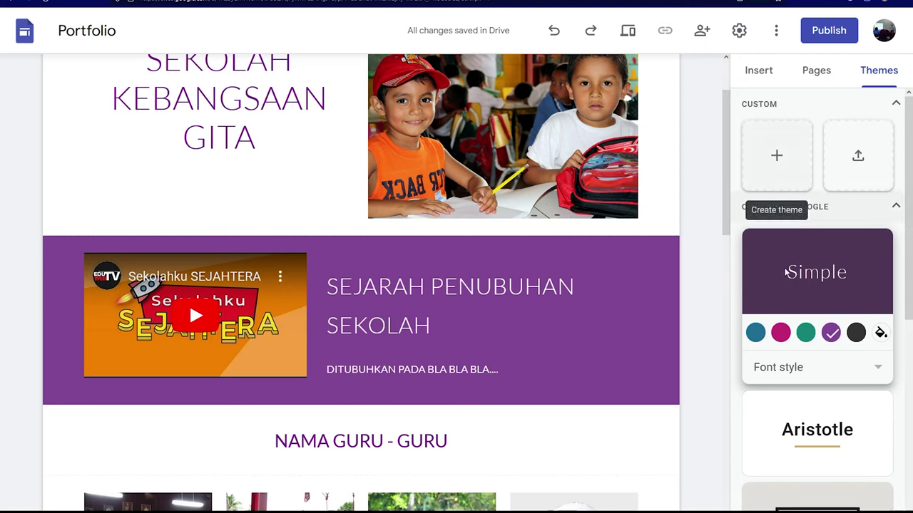
pyautogui.scroll(-3, 788, 316)
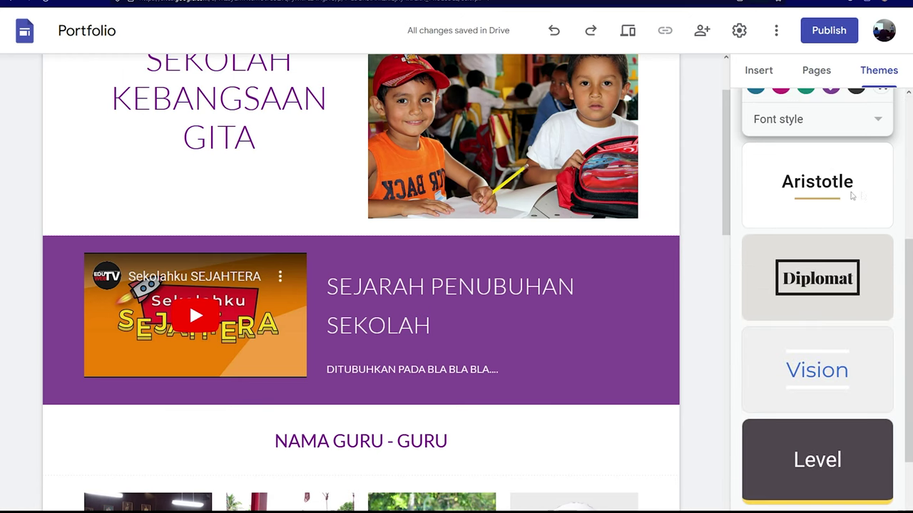
pyautogui.click(860, 197)
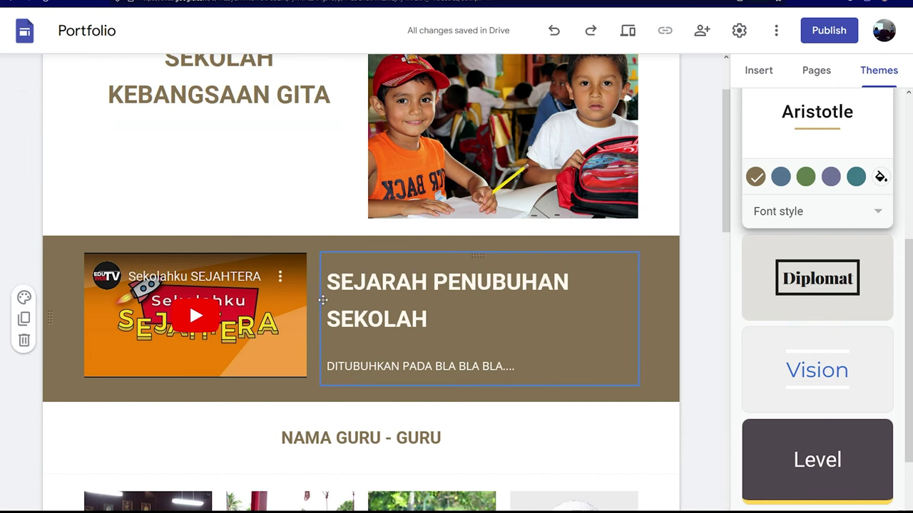
pyautogui.scroll(-3, 479, 362)
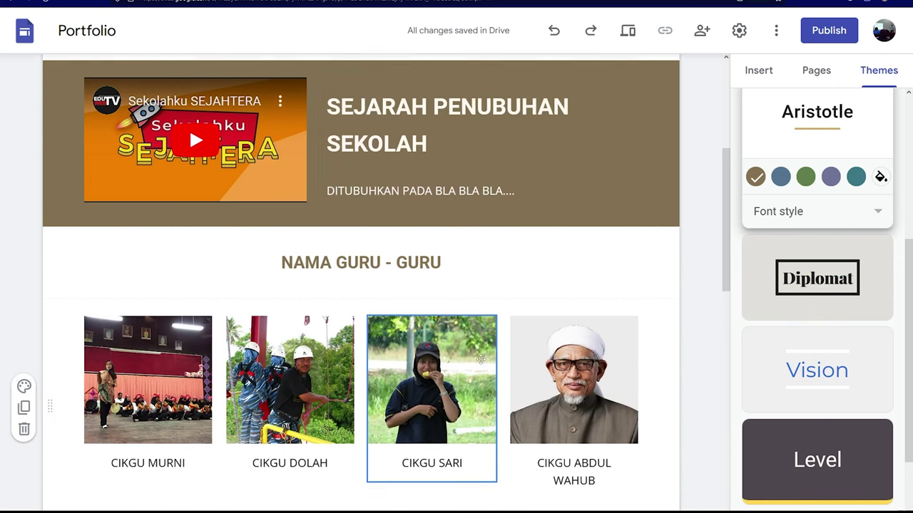
pyautogui.scroll(-1, 481, 360)
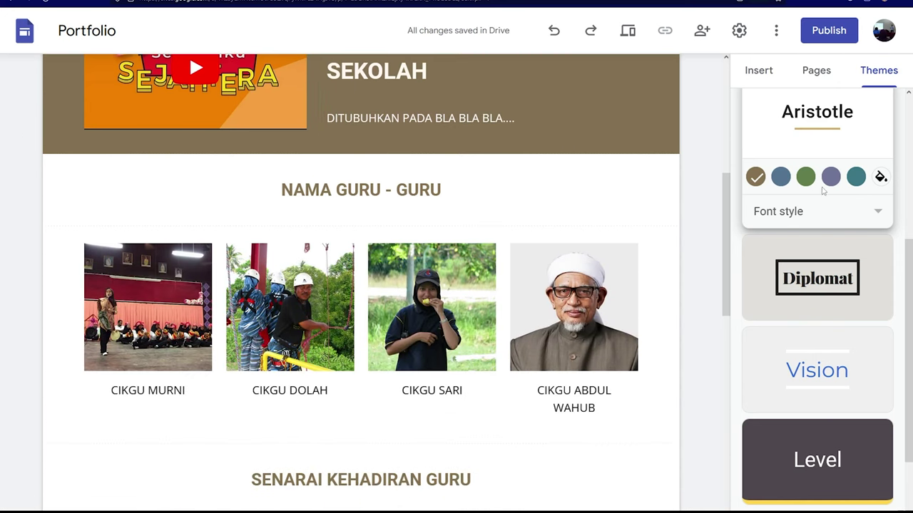
pyautogui.click(821, 371)
pyautogui.scroll(2, 456, 253)
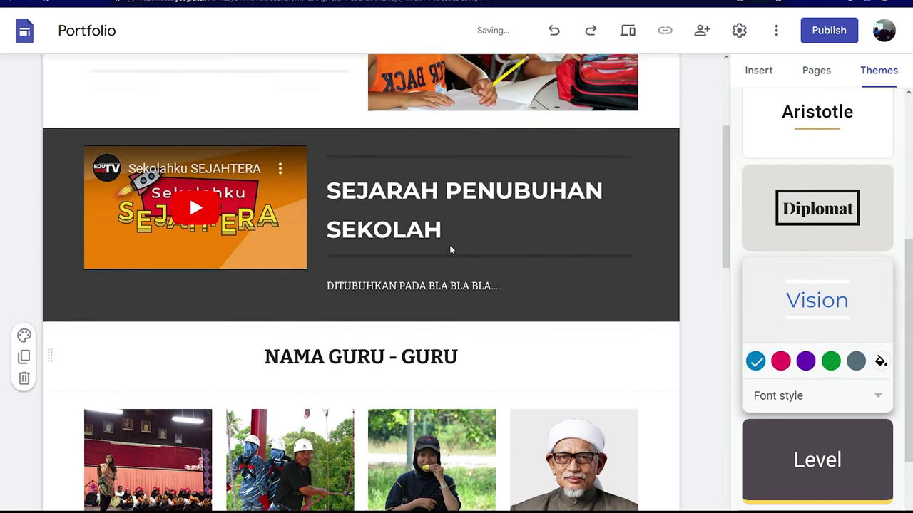
pyautogui.scroll(1, 449, 248)
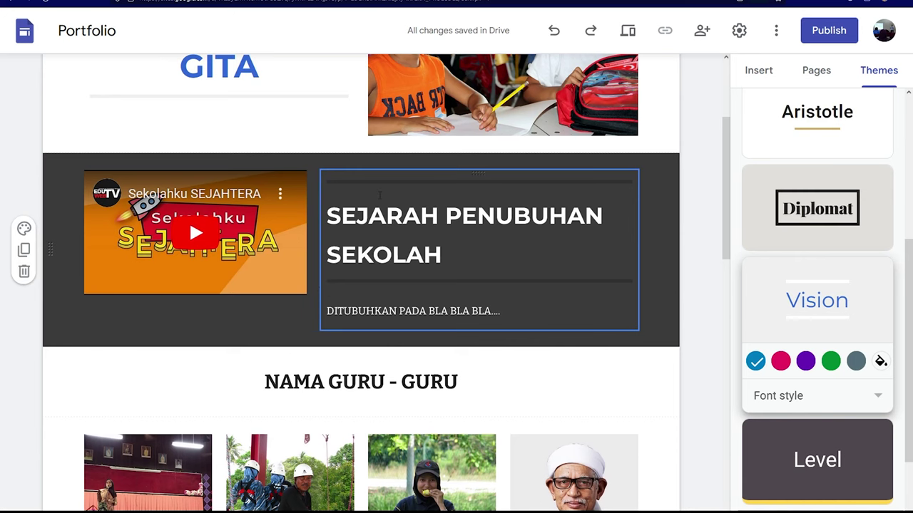
pyautogui.scroll(-3, 112, 255)
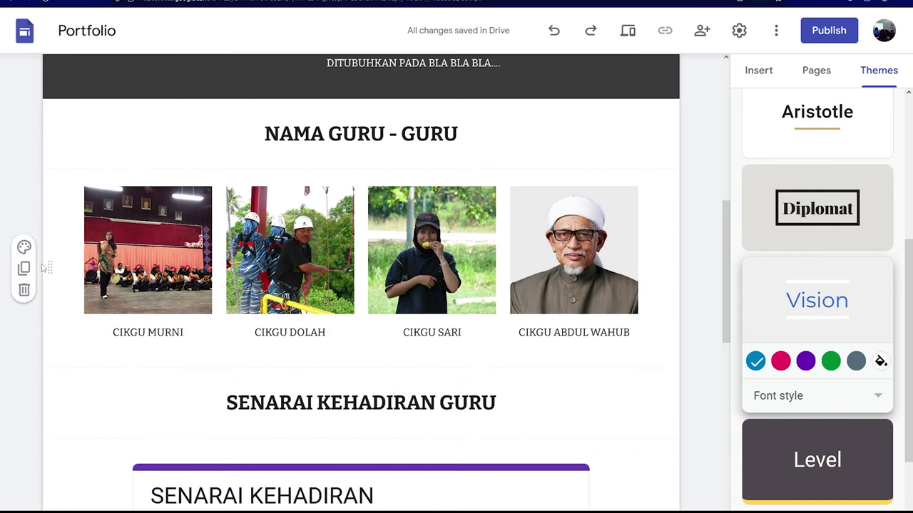
# Select the CIKGU DOLAH photo and duplicate the teacher photo section.
pyautogui.click(290, 278)
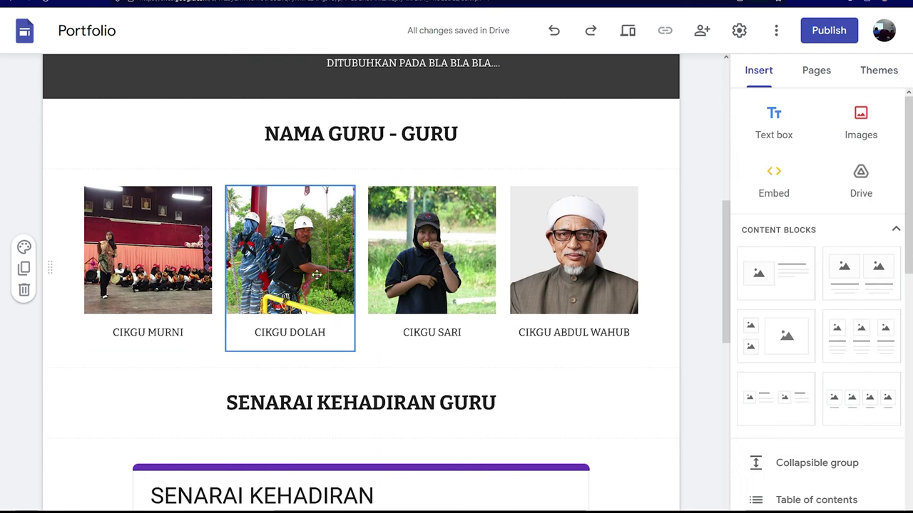
pyautogui.scroll(-3, 289, 277)
pyautogui.scroll(-1, 289, 277)
pyautogui.scroll(5, 290, 278)
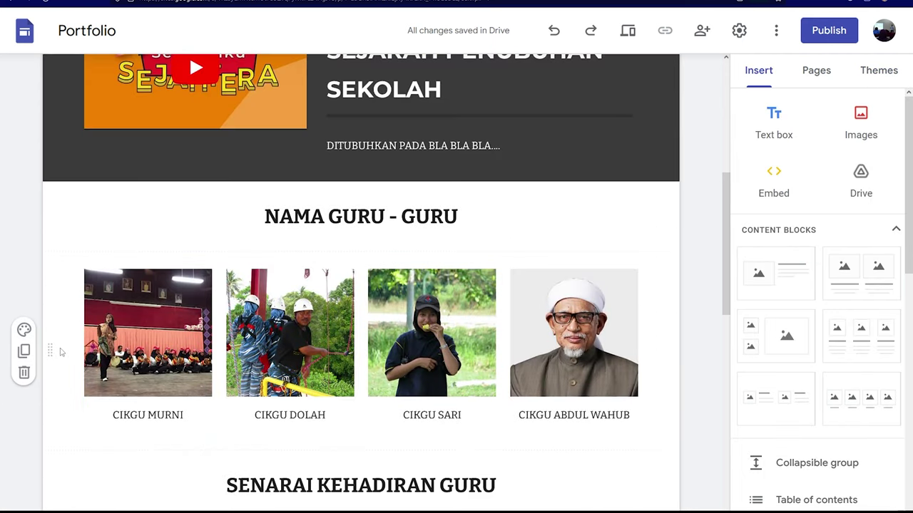
pyautogui.scroll(-1, 86, 335)
pyautogui.click(24, 269)
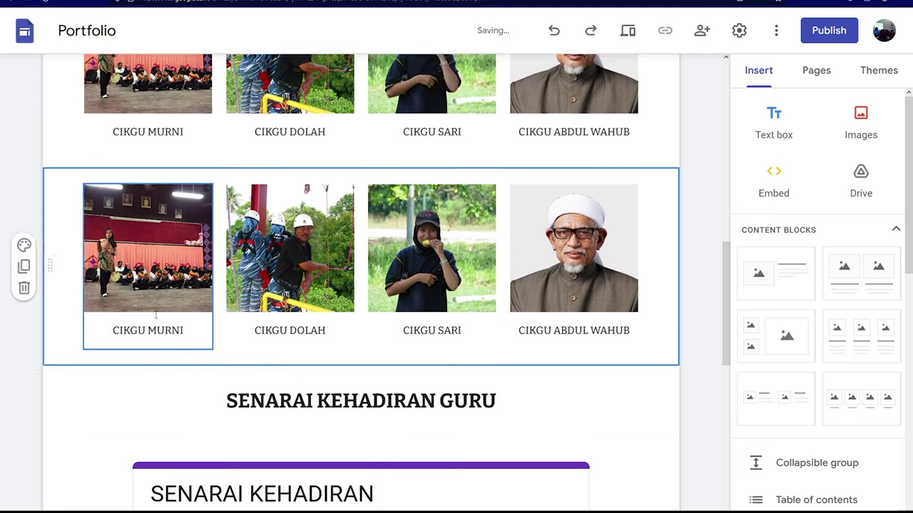
pyautogui.scroll(3, 315, 295)
pyautogui.scroll(-1, 169, 291)
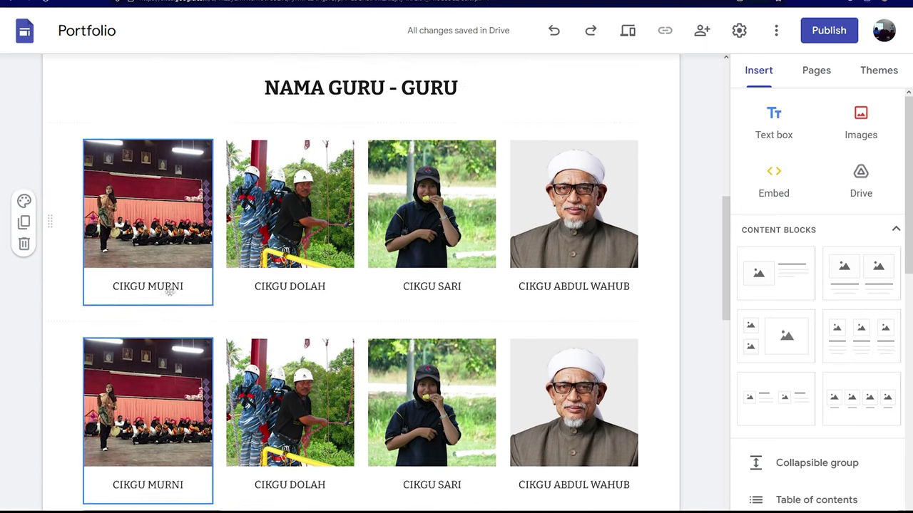
# Drag the lower-row teacher photo into the top row, just before its last photo.
pyautogui.moveTo(147, 343); pyautogui.dragTo(219, 201)
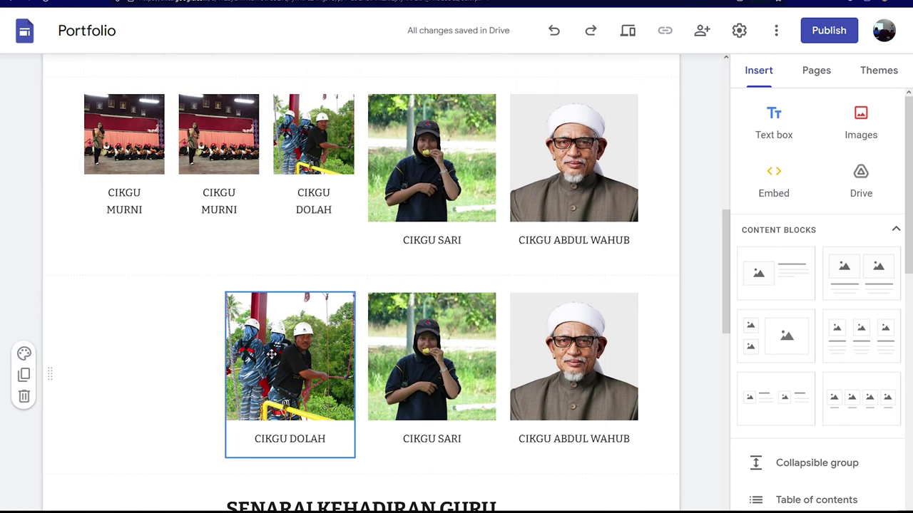
pyautogui.moveTo(268, 349)
pyautogui.mouseDown()
pyautogui.moveTo(348, 278)
pyautogui.moveTo(383, 197)
pyautogui.moveTo(346, 188)
pyautogui.moveTo(482, 179)
pyautogui.mouseUp()
pyautogui.click(395, 308)
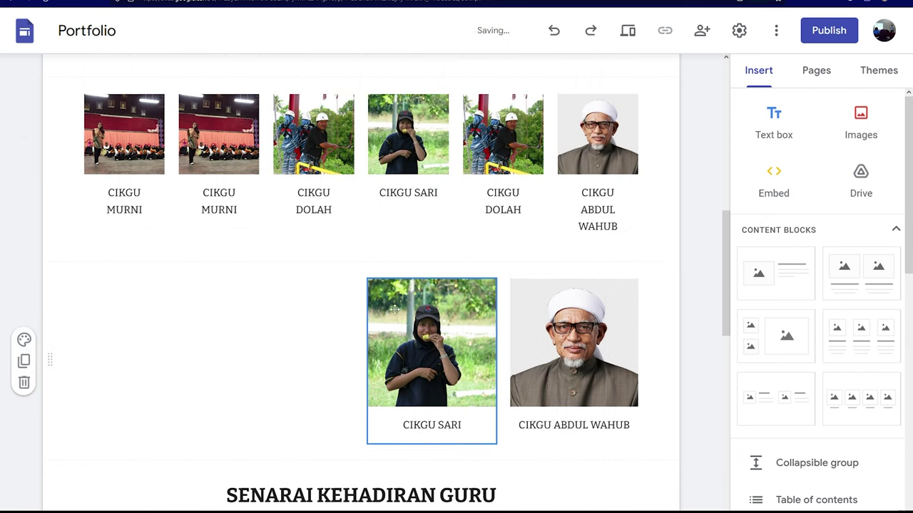
pyautogui.click(200, 214)
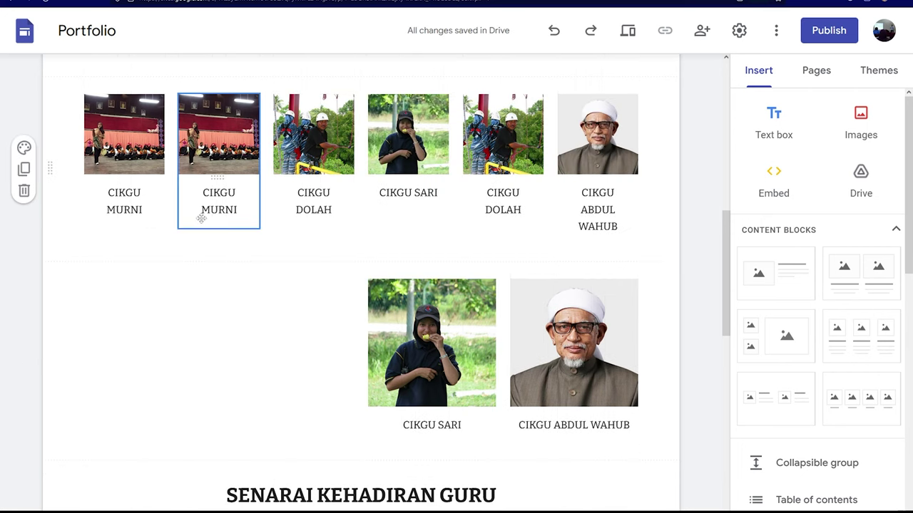
pyautogui.click(243, 208)
pyautogui.scroll(-5, 243, 208)
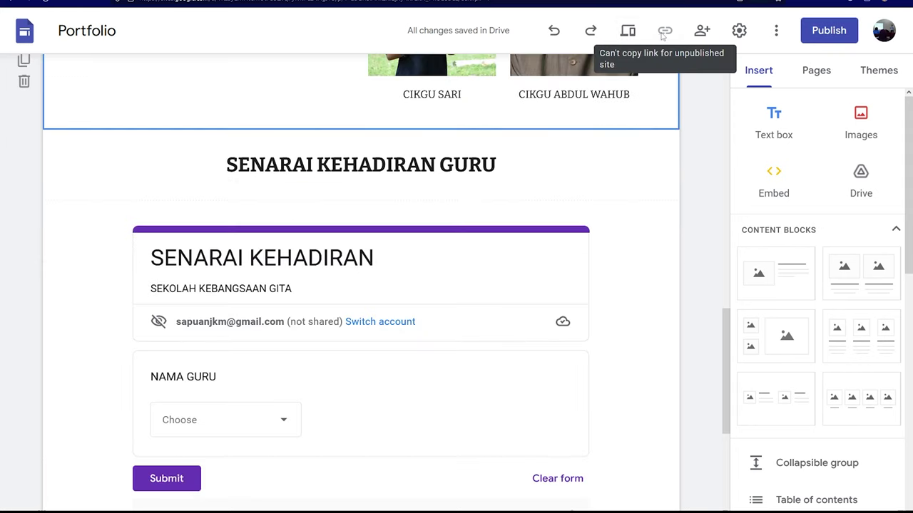
# Publish the site at web address sekolahgita, copy its link, and open a private window.
pyautogui.click(832, 35)
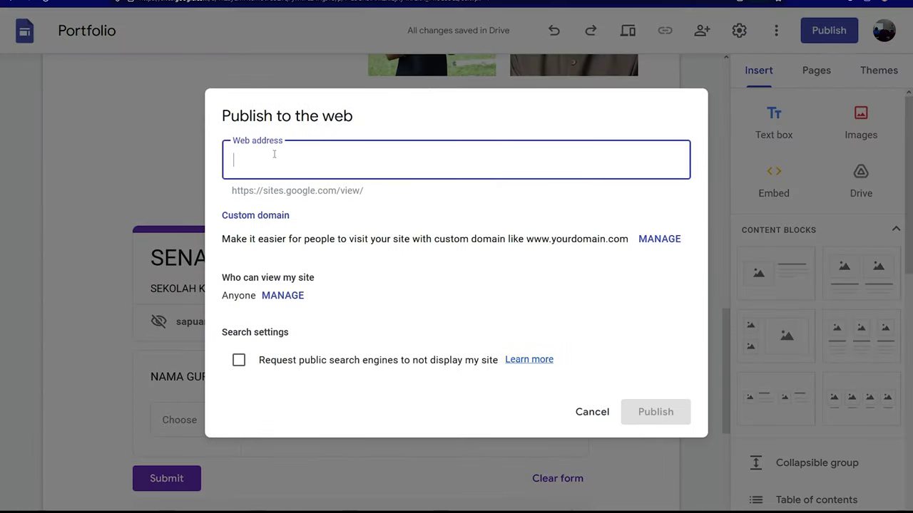
pyautogui.write('sekolahgita')
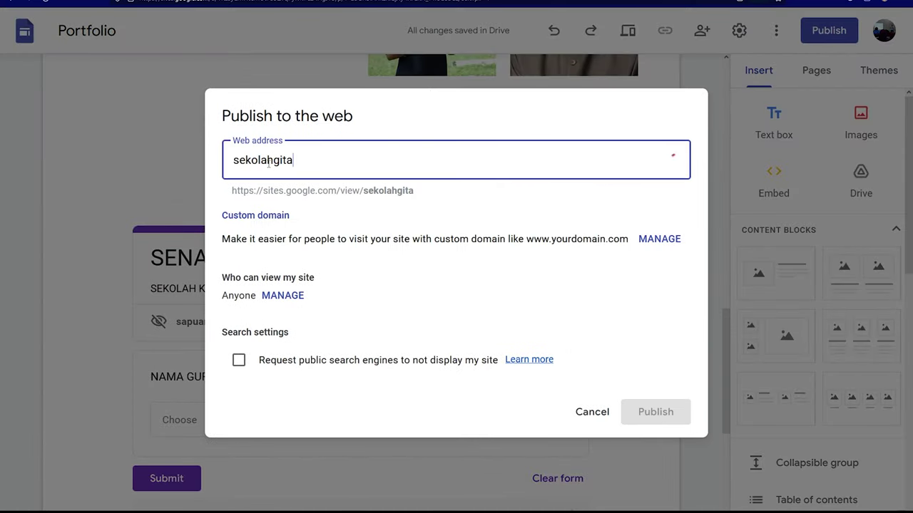
pyautogui.click(639, 412)
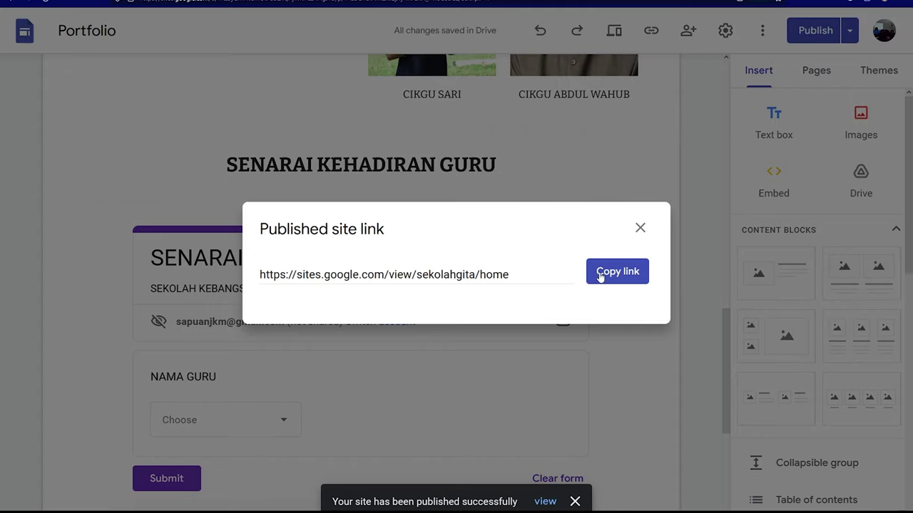
pyautogui.click(605, 275)
pyautogui.hotkey('ctrl', 'shift', 'p')
# Load the live sekolahgita site and visit its SEKOLAH SAYA and PROGRAM KUTIP SAMPAH pages.
pyautogui.hotkey('ctrl', 'v')
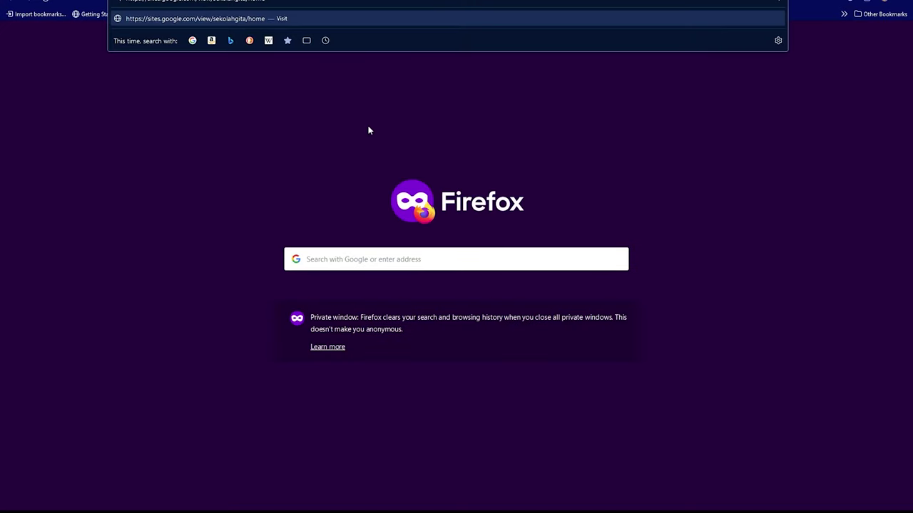
pyautogui.press('Return')
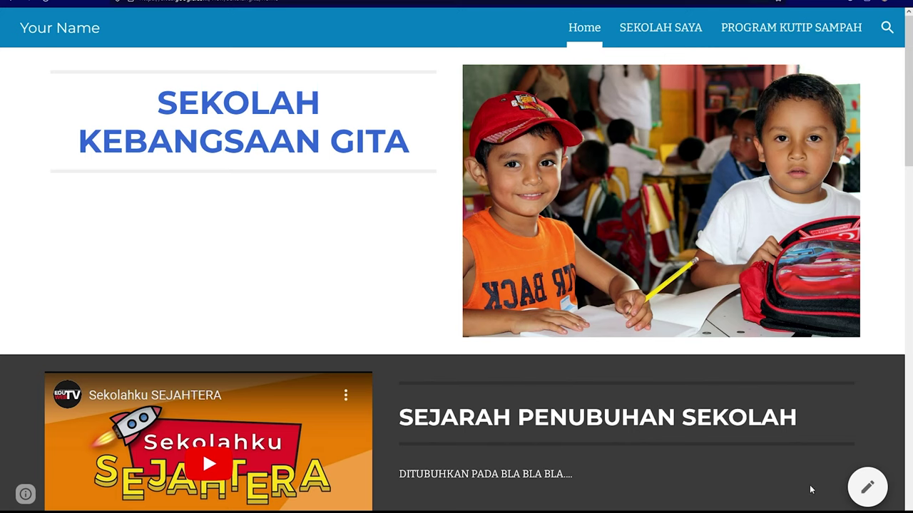
pyautogui.click(661, 34)
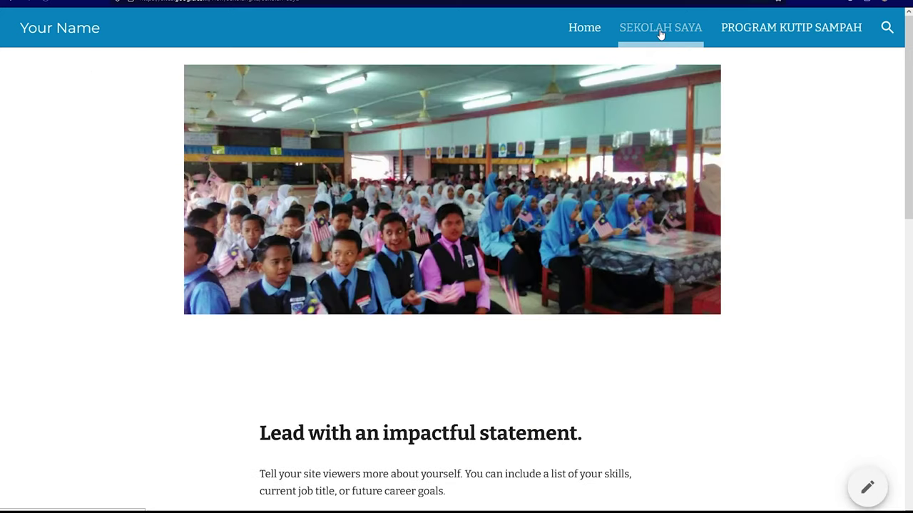
pyautogui.click(746, 28)
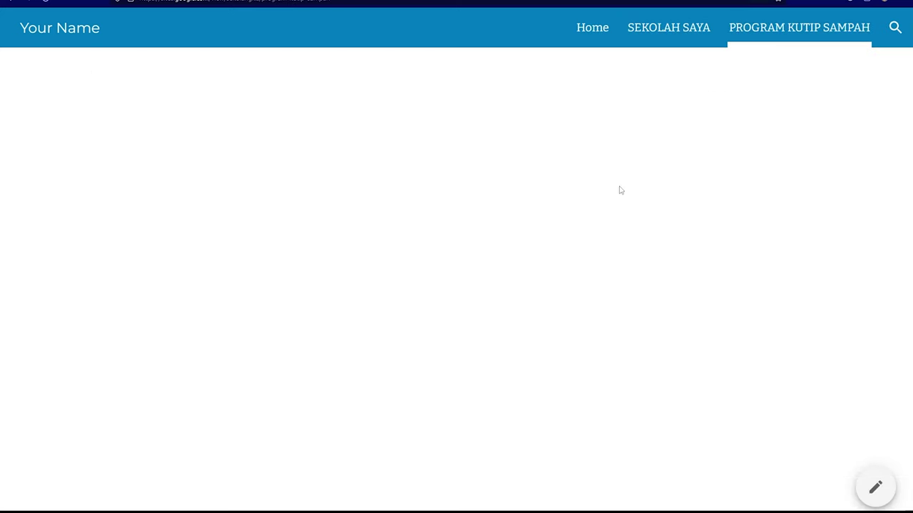
pyautogui.click(653, 36)
# Play and pause the embedded school video on the Home page.
pyautogui.click(591, 32)
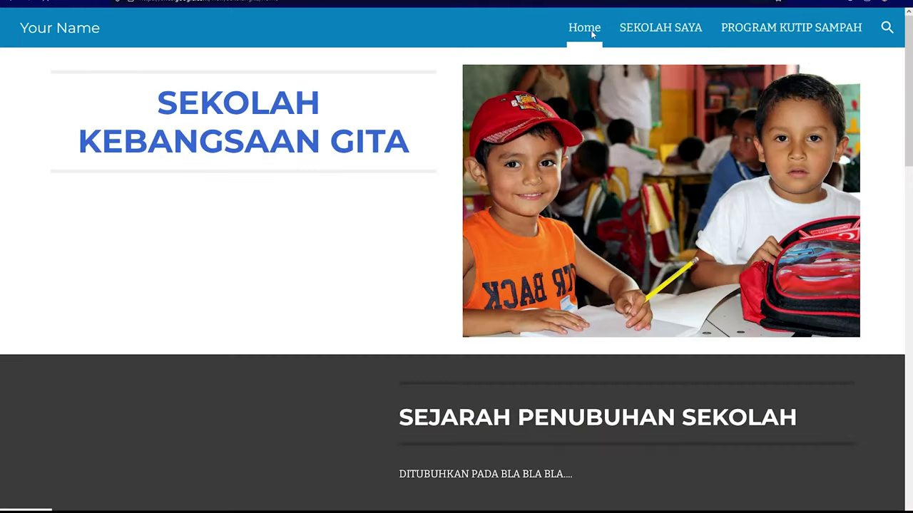
pyautogui.scroll(-3, 356, 157)
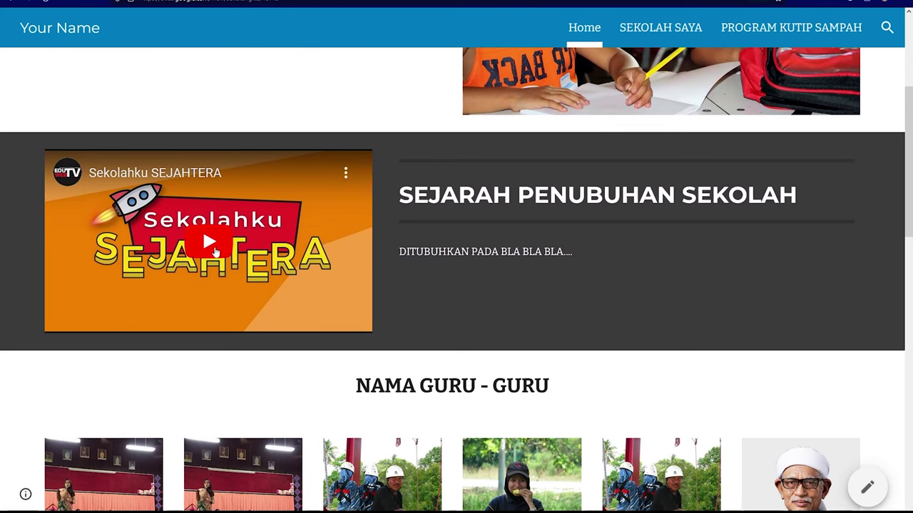
pyautogui.click(214, 248)
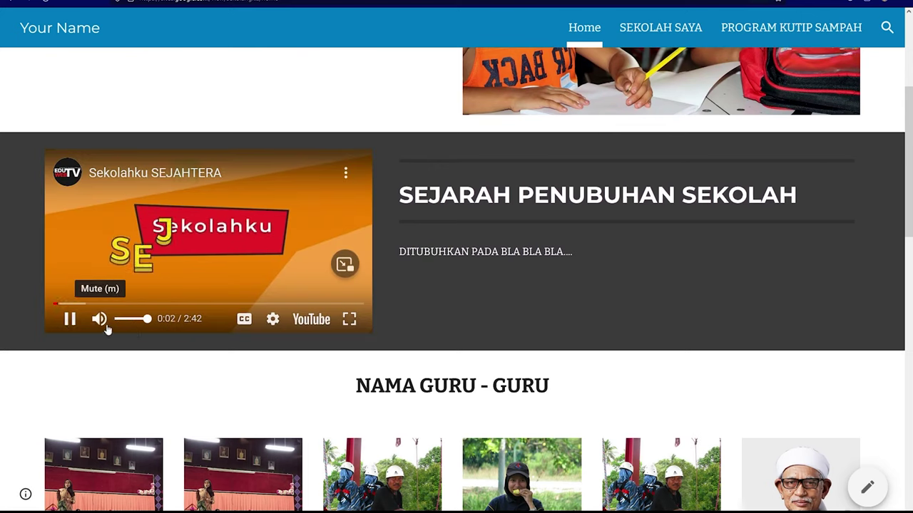
pyautogui.click(71, 321)
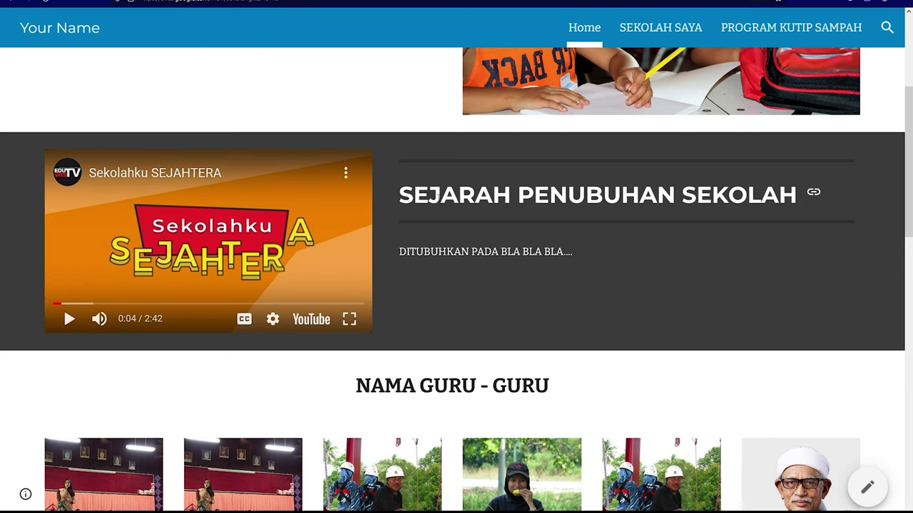
# Submit a first attendance response with a teacher chosen from NAMA GURU.
pyautogui.scroll(-1, 438, 196)
pyautogui.scroll(-2, 424, 188)
pyautogui.scroll(-1, 424, 188)
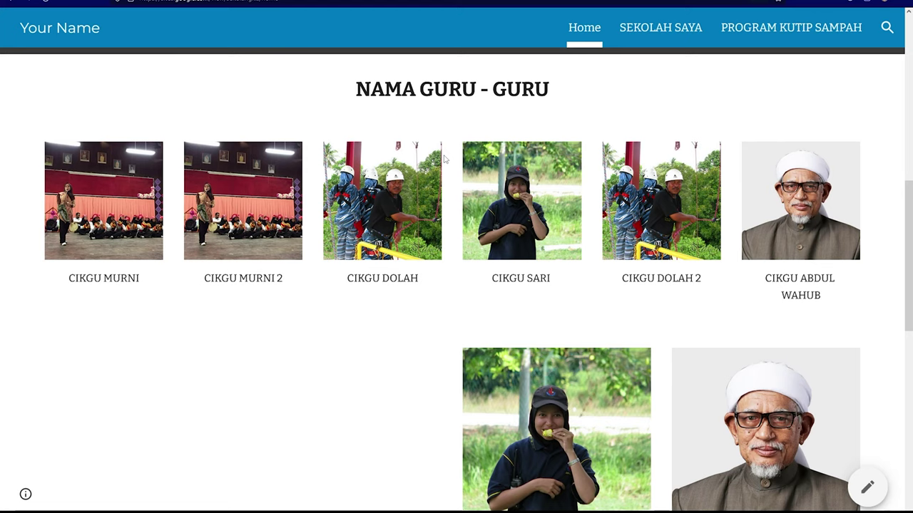
pyautogui.scroll(-3, 373, 257)
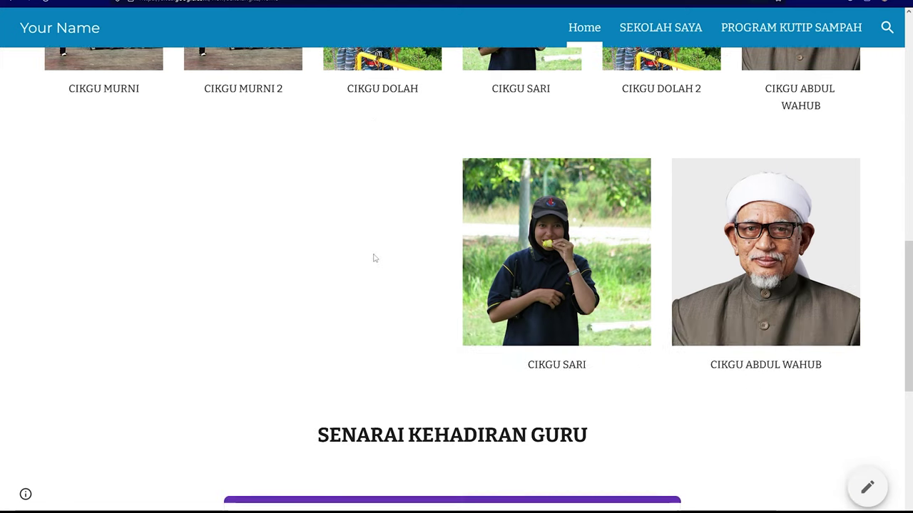
pyautogui.scroll(-5, 373, 257)
pyautogui.click(288, 315)
pyautogui.click(298, 335)
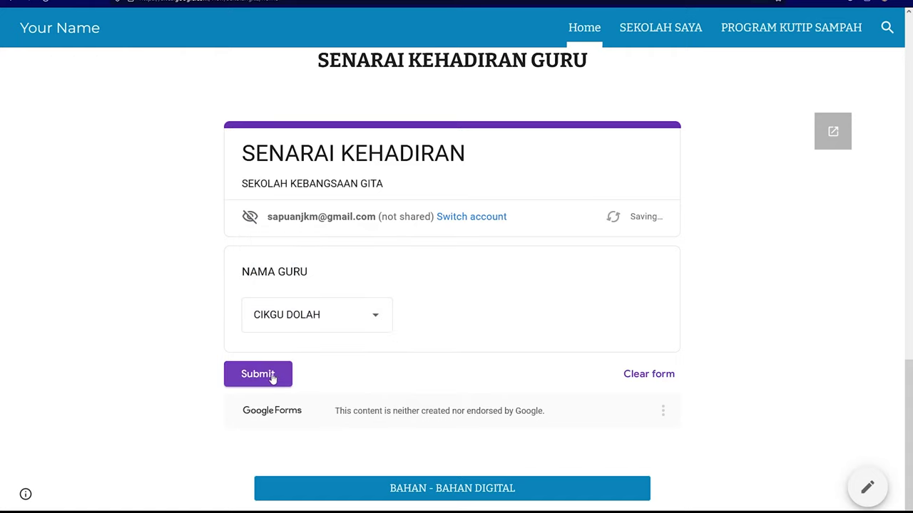
pyautogui.click(271, 376)
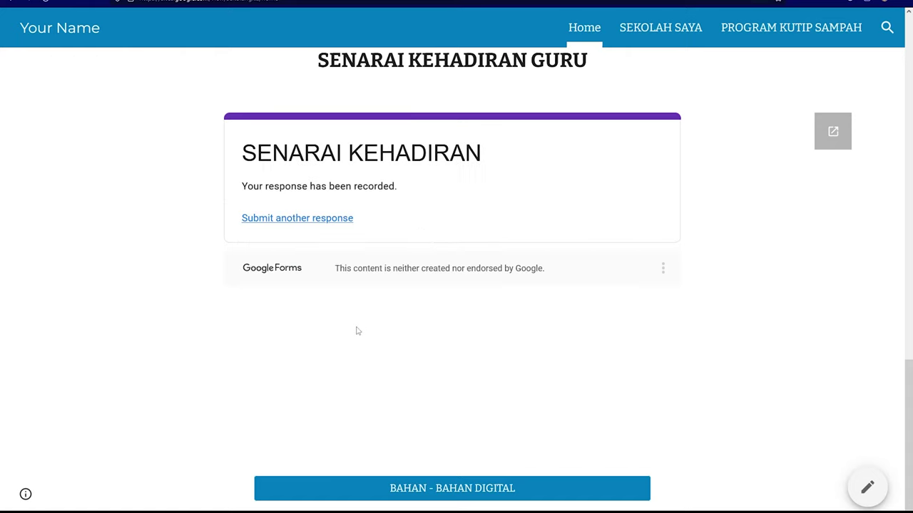
# Submit two more attendance responses, each with a different teacher.
pyautogui.click(300, 219)
pyautogui.click(312, 316)
pyautogui.click(303, 301)
pyautogui.click(283, 365)
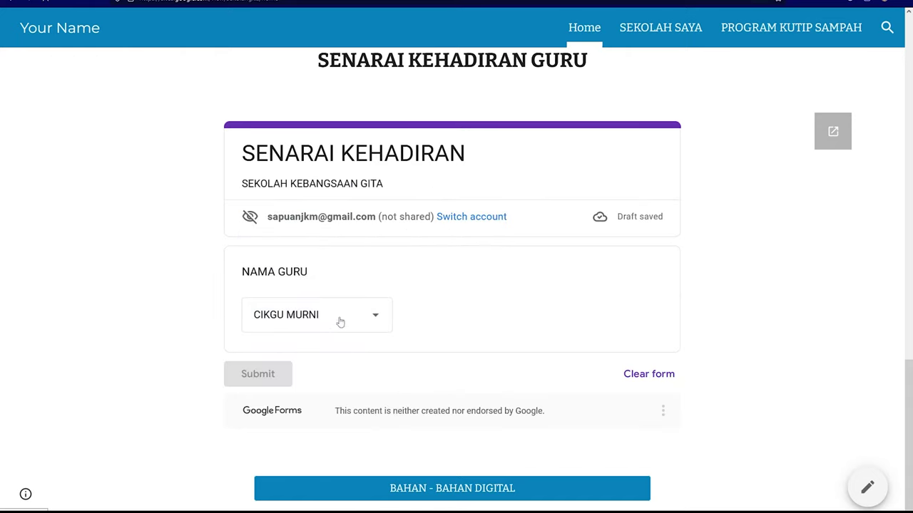
pyautogui.click(337, 221)
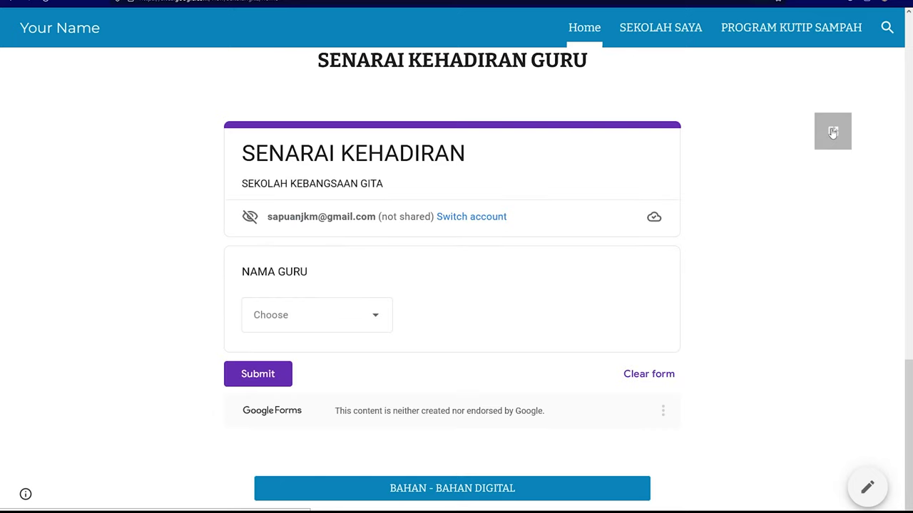
pyautogui.click(376, 319)
pyautogui.click(286, 401)
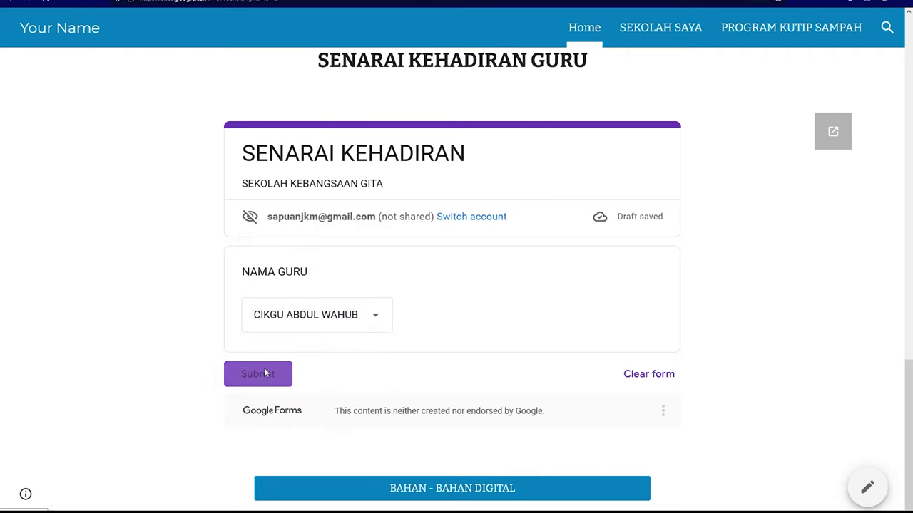
pyautogui.click(265, 373)
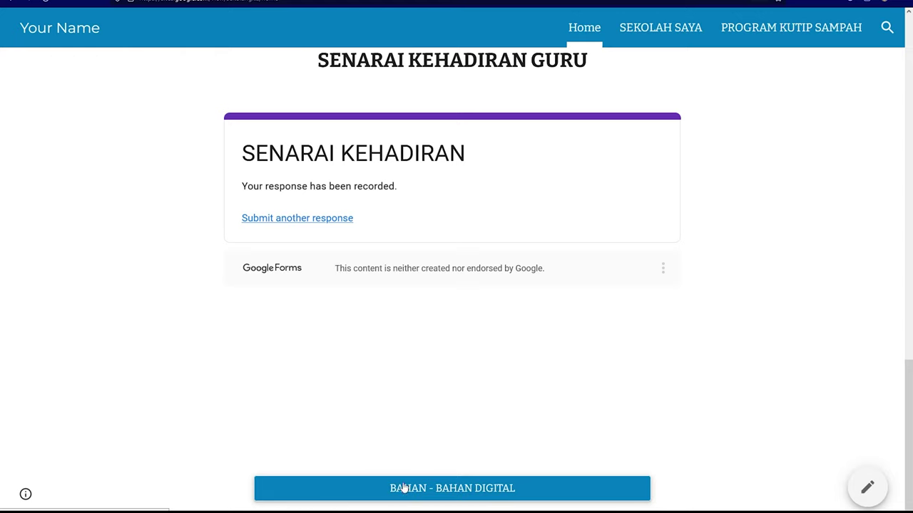
# Check the BAHAN - BAHAN DIGITAL link, then close it and return to the site.
pyautogui.click(403, 488)
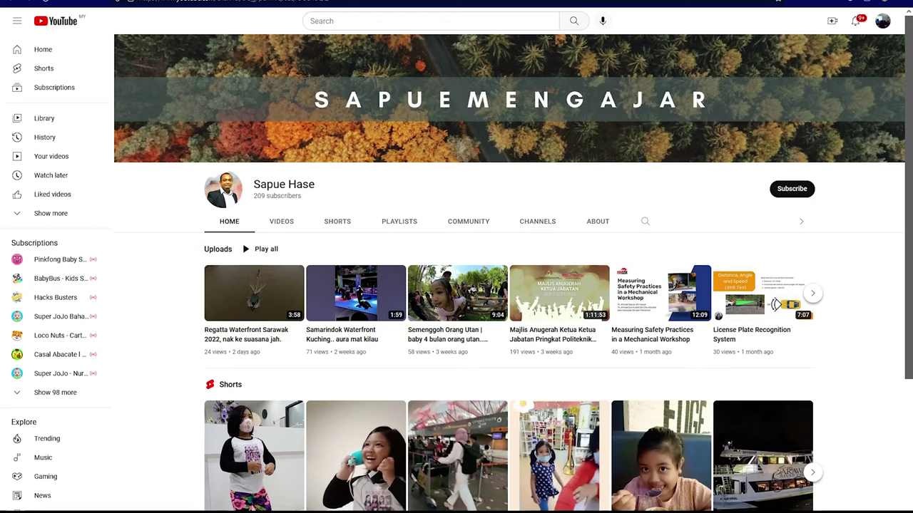
pyautogui.hotkey('ctrl', 'w')
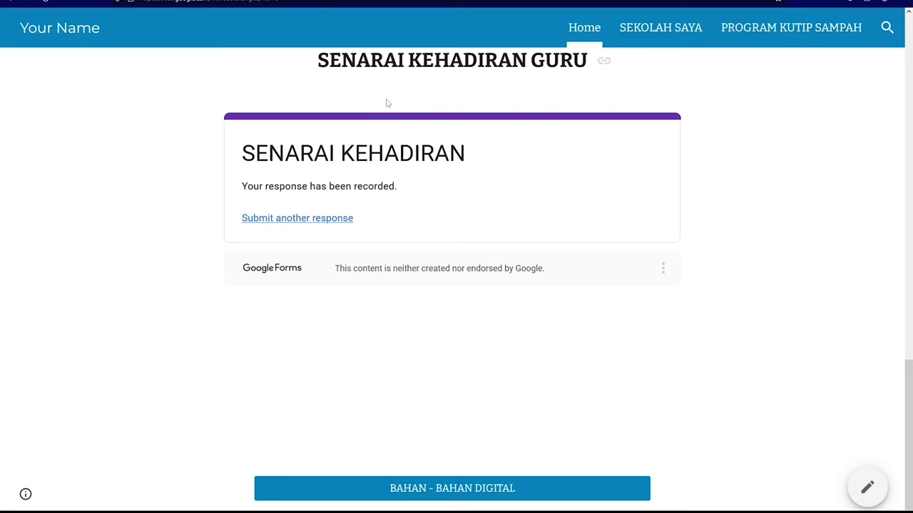
pyautogui.scroll(5, 382, 198)
pyautogui.scroll(5, 383, 199)
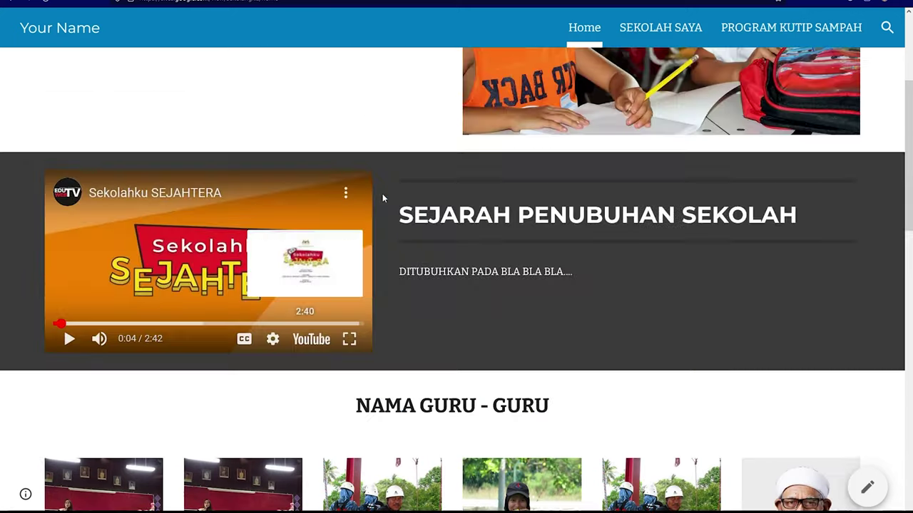
pyautogui.scroll(2, 383, 198)
pyautogui.scroll(3, 382, 197)
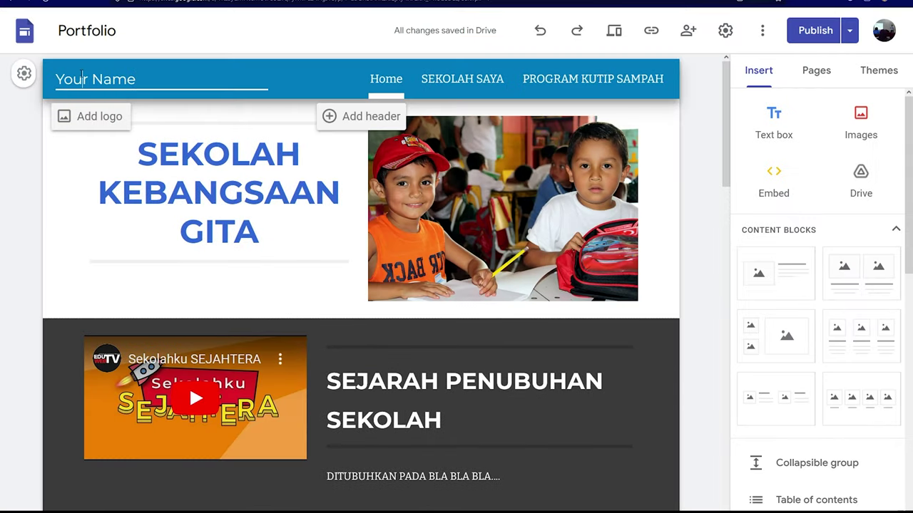
# Rename the site to SK GITA.
pyautogui.press('BackSpace')
pyautogui.press('BackSpace')
pyautogui.press('BackSpace')
pyautogui.press('BackSpace')
pyautogui.press('BackSpace')
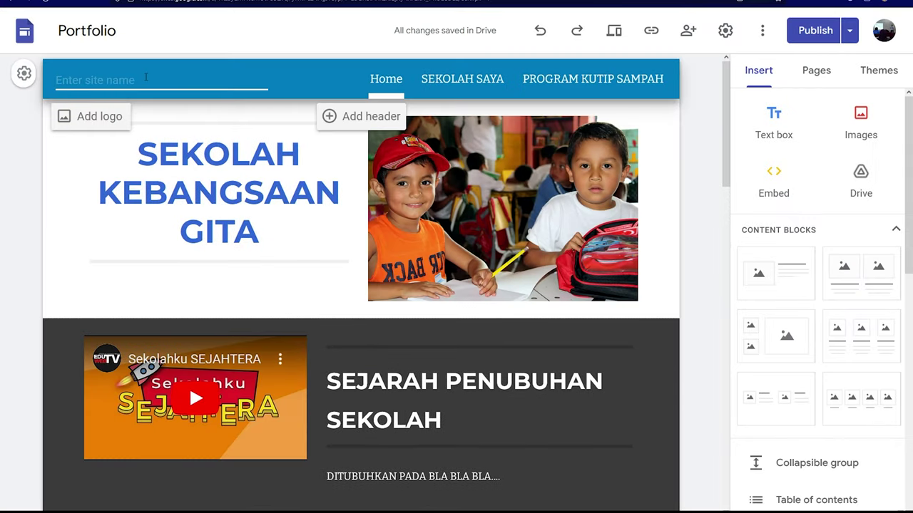
pyautogui.write('SK GITA')
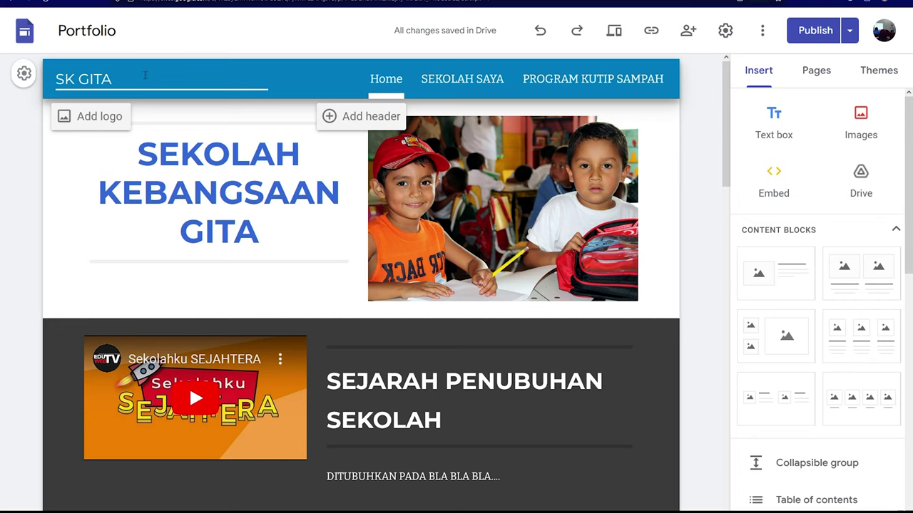
pyautogui.click(171, 293)
pyautogui.scroll(-15, 171, 293)
pyautogui.scroll(-5, 199, 253)
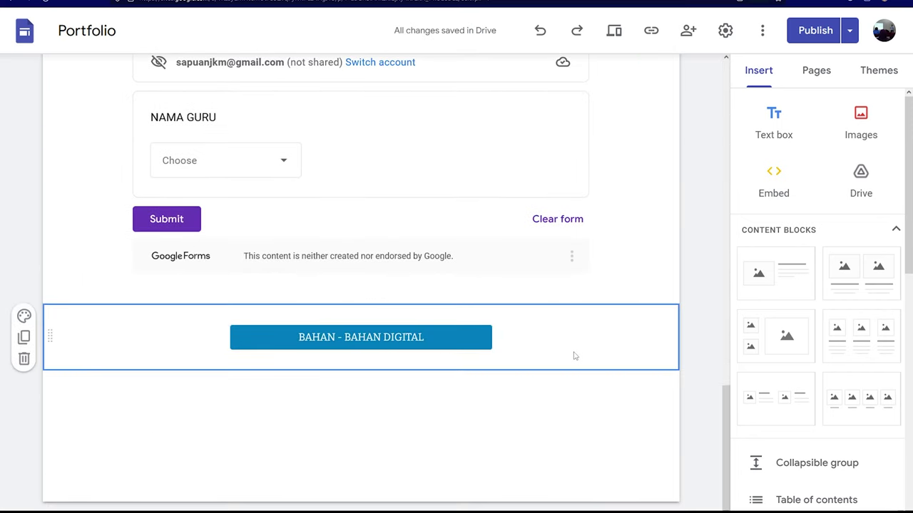
# Duplicate the button section and try Outlined and Text styles before keeping Filled.
pyautogui.click(23, 337)
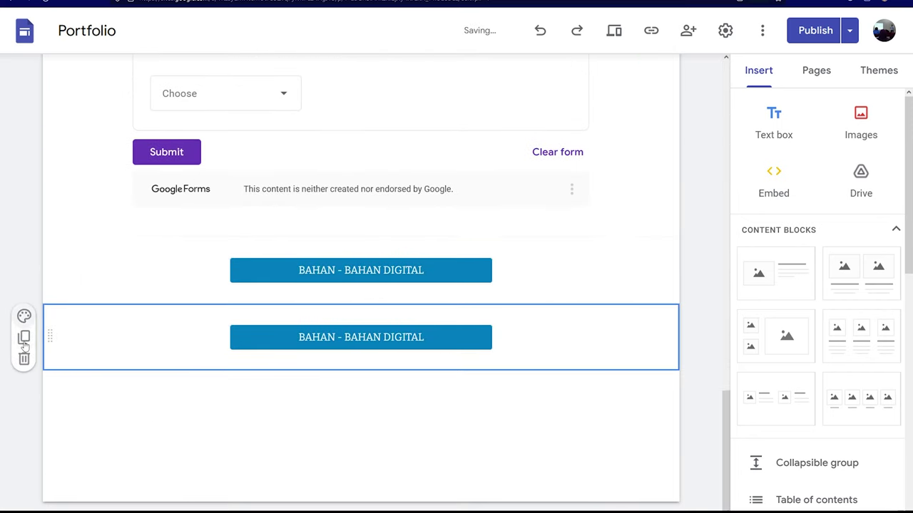
pyautogui.click(321, 345)
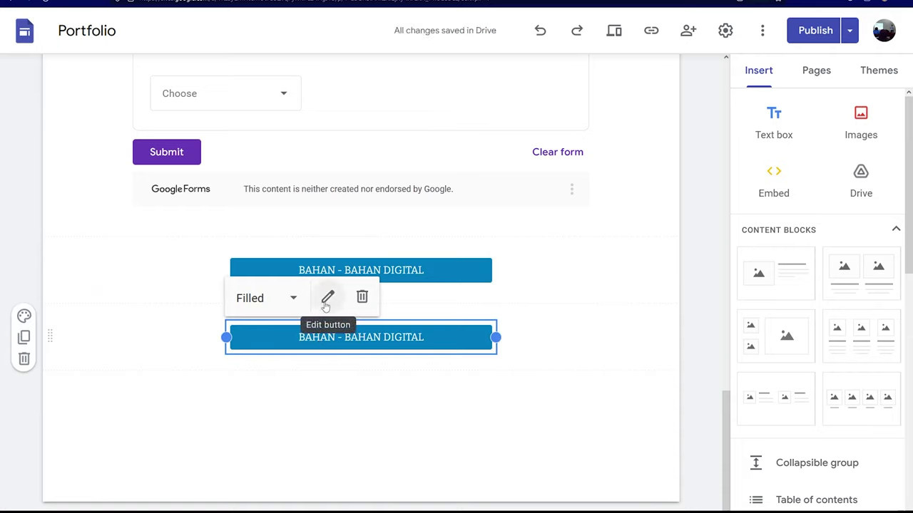
pyautogui.click(293, 299)
pyautogui.click(265, 383)
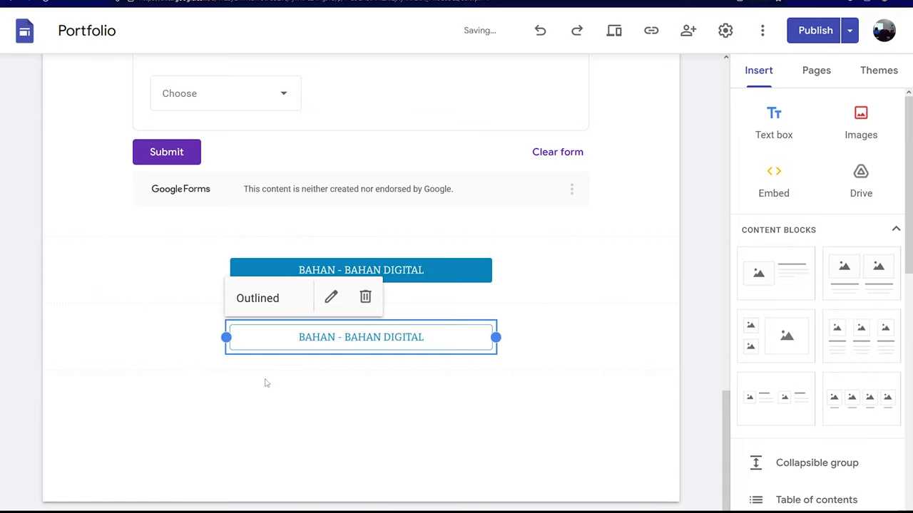
pyautogui.click(294, 300)
pyautogui.click(249, 410)
pyautogui.click(293, 301)
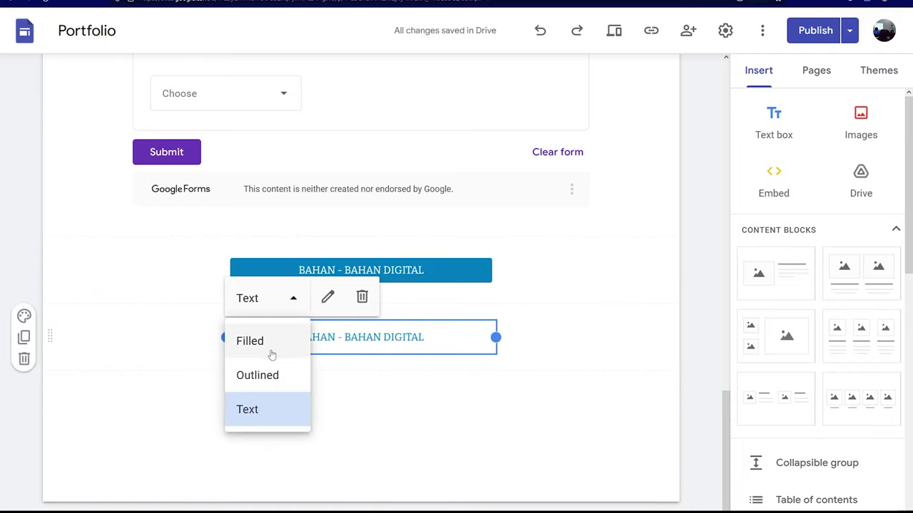
pyautogui.click(270, 344)
# Rename the copy PROGRAM KUTIP SAMPAH, link it to that page, and open the publish review.
pyautogui.click(328, 297)
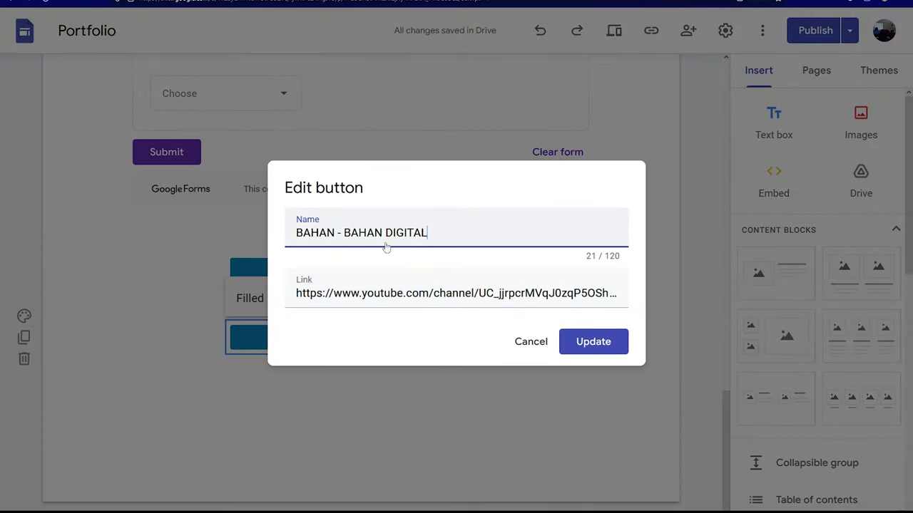
pyautogui.moveTo(428, 233); pyautogui.dragTo(265, 232)
pyautogui.write('PROGRAM ')
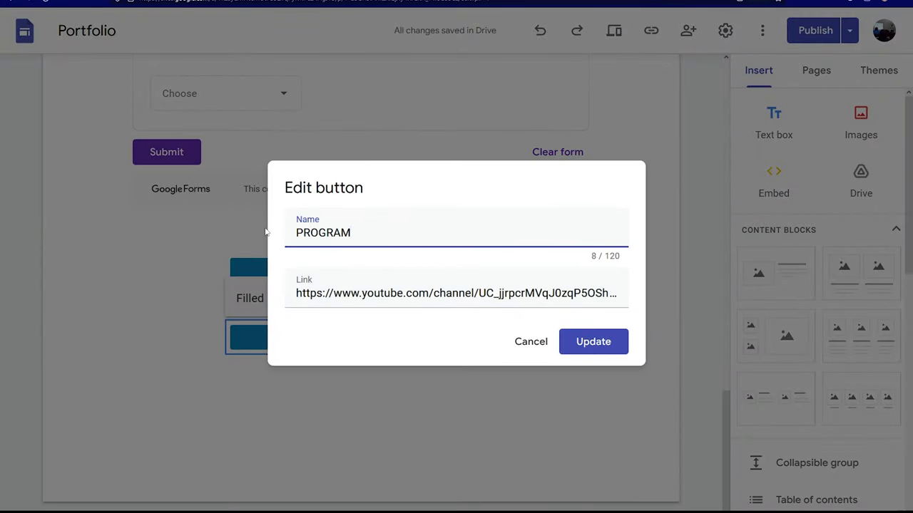
pyautogui.write('KITIP SAMPAH')
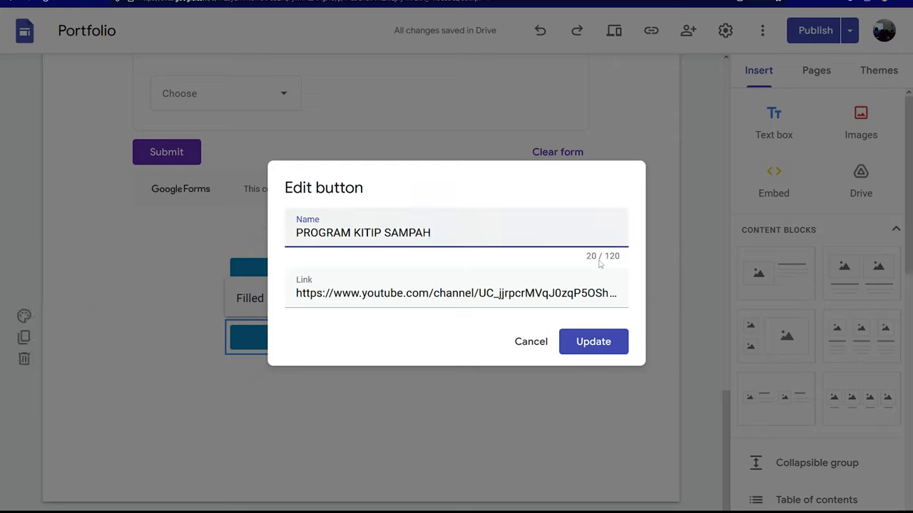
pyautogui.click(364, 232)
pyautogui.press('BackSpace')
pyautogui.write('U')
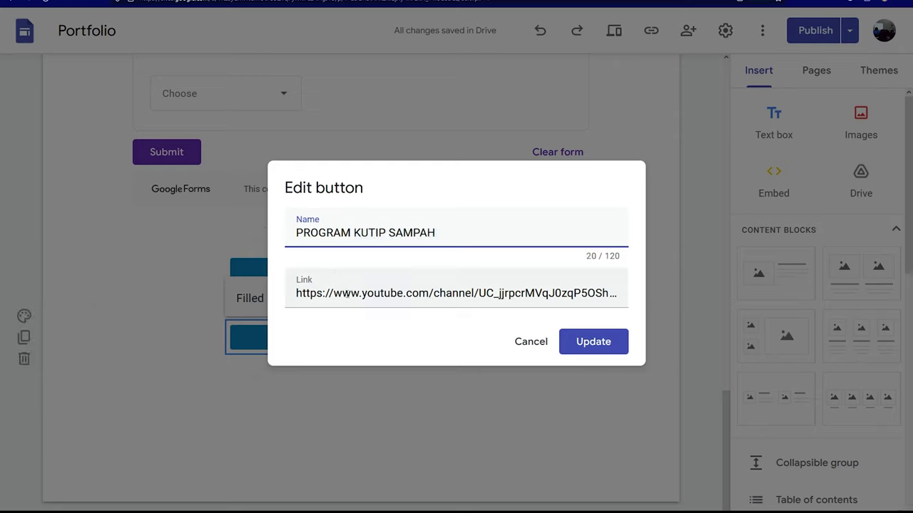
pyautogui.moveTo(347, 293); pyautogui.dragTo(689, 292)
pyautogui.press('BackSpace')
pyautogui.press('BackSpace')
pyautogui.press('BackSpace')
pyautogui.press('BackSpace')
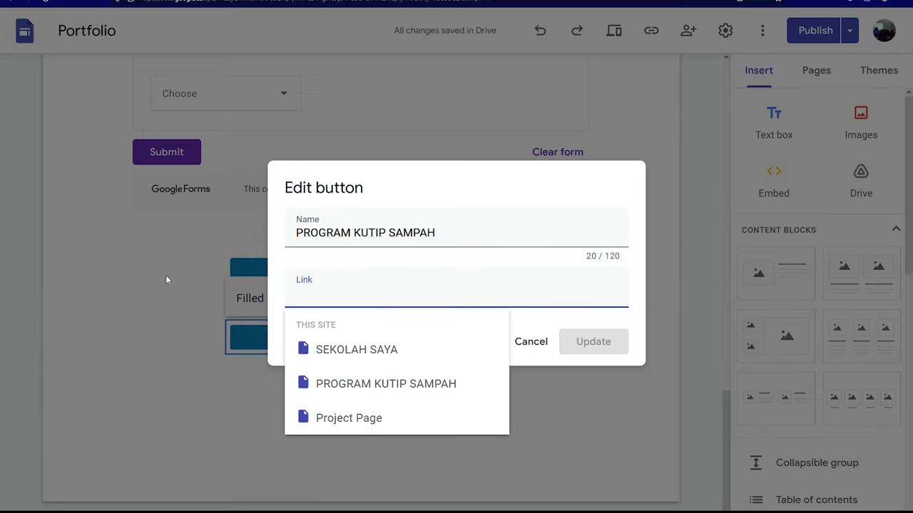
pyautogui.click(385, 383)
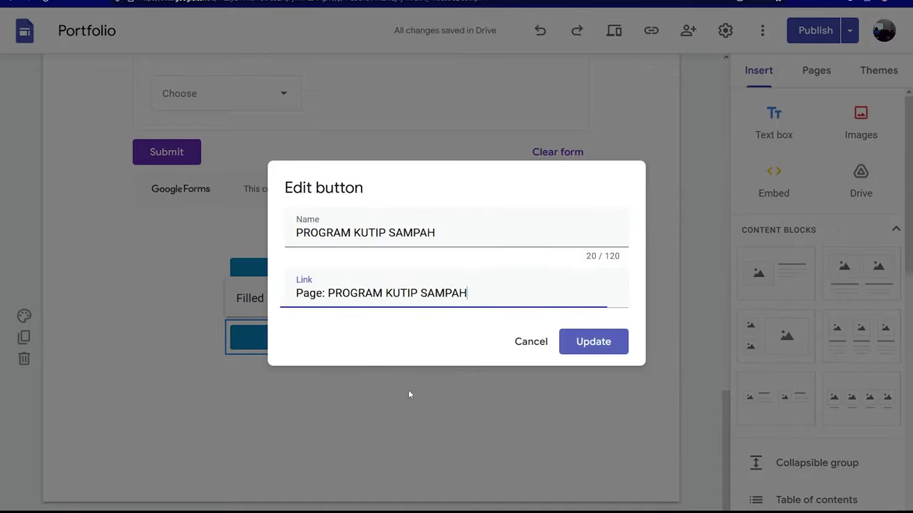
pyautogui.click(584, 345)
pyautogui.click(806, 34)
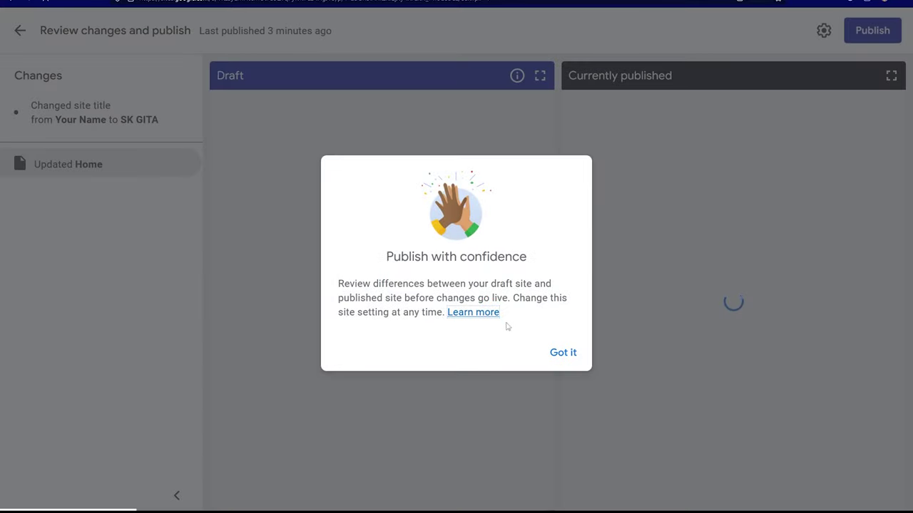
# Dismiss the publishing intro, compare draft and published versions, and publish SK GITA.
pyautogui.click(560, 352)
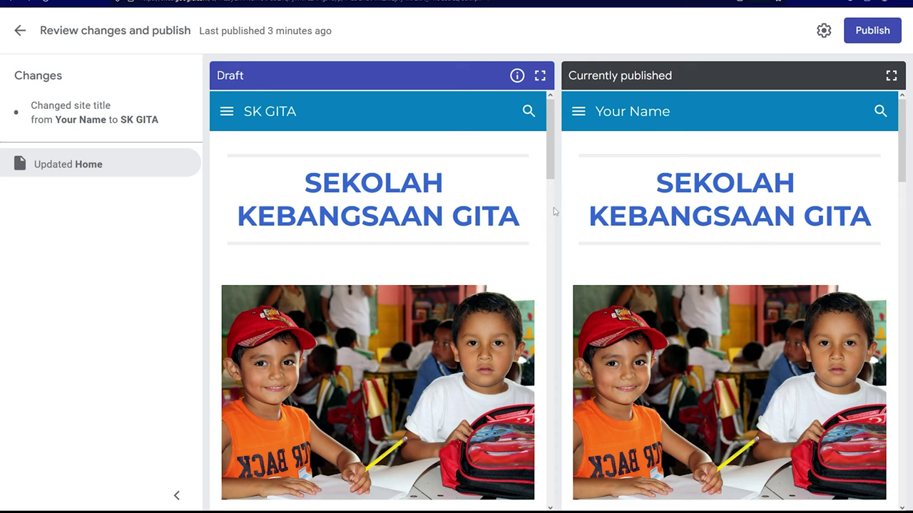
pyautogui.scroll(-5, 386, 203)
pyautogui.scroll(-5, 386, 203)
pyautogui.scroll(-5, 387, 203)
pyautogui.scroll(-3, 386, 203)
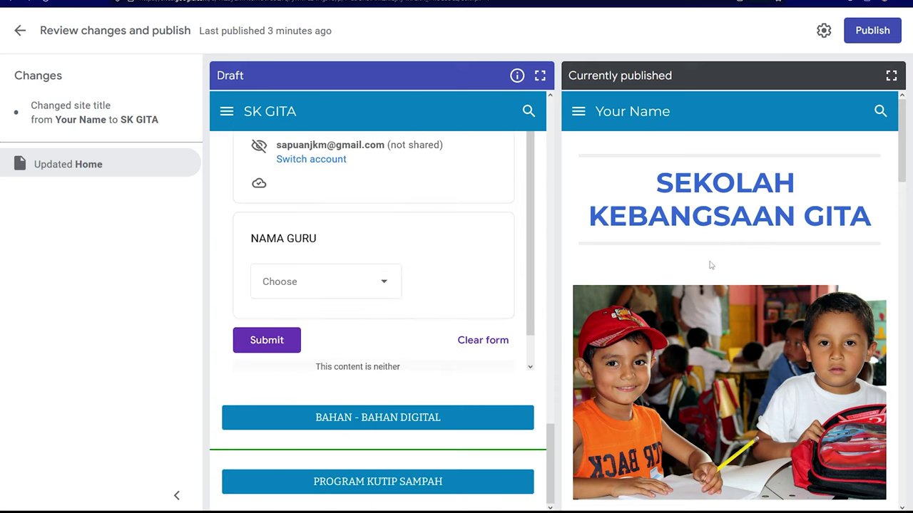
pyautogui.scroll(-10, 710, 266)
pyautogui.scroll(-5, 708, 270)
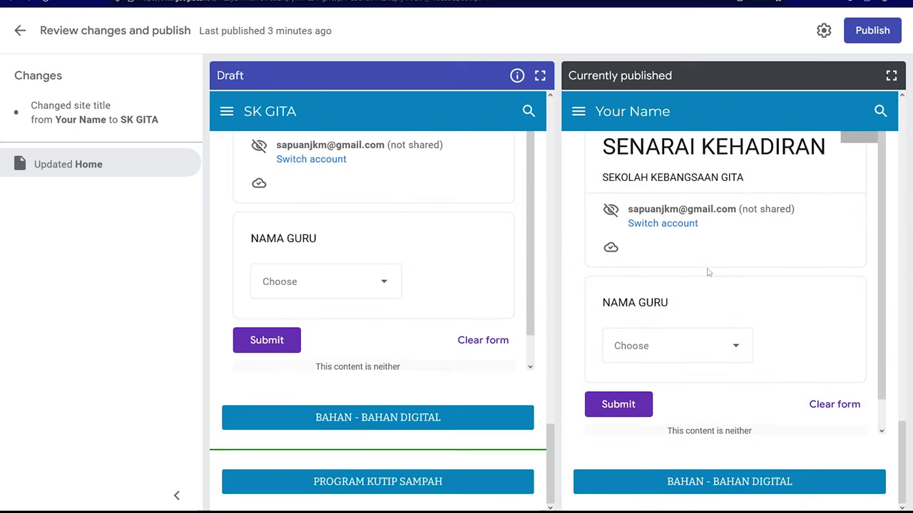
pyautogui.click(872, 30)
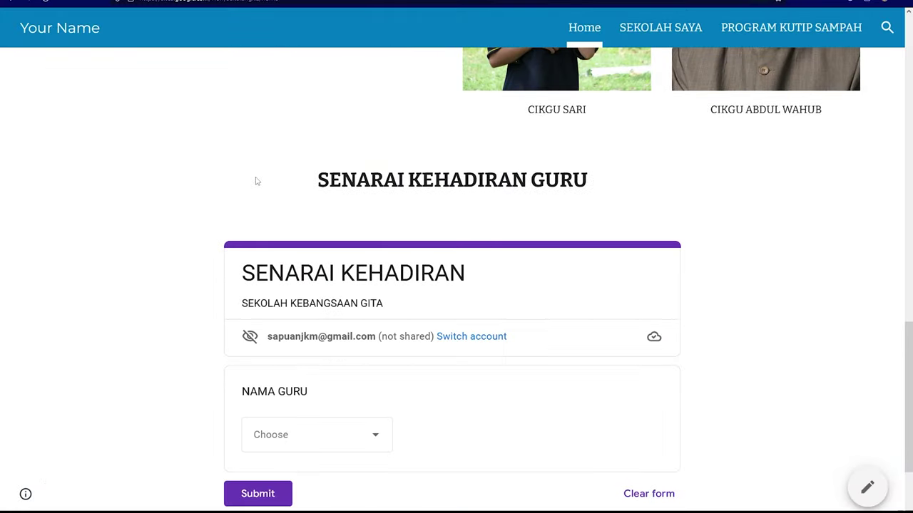
# On the refreshed live site, confirm the PROGRAM KUTIP SAMPAH button opens its page, then return.
pyautogui.scroll(-2, 257, 182)
pyautogui.click(49, 4)
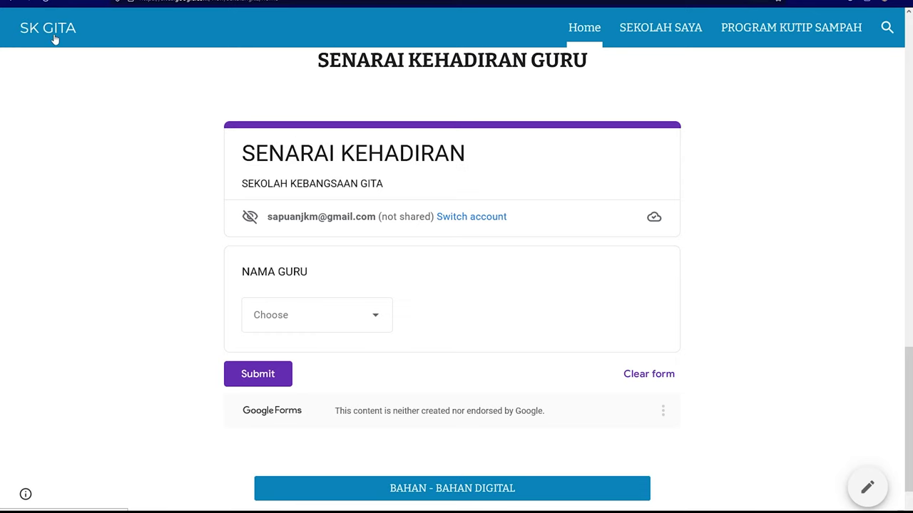
pyautogui.scroll(-1, 356, 235)
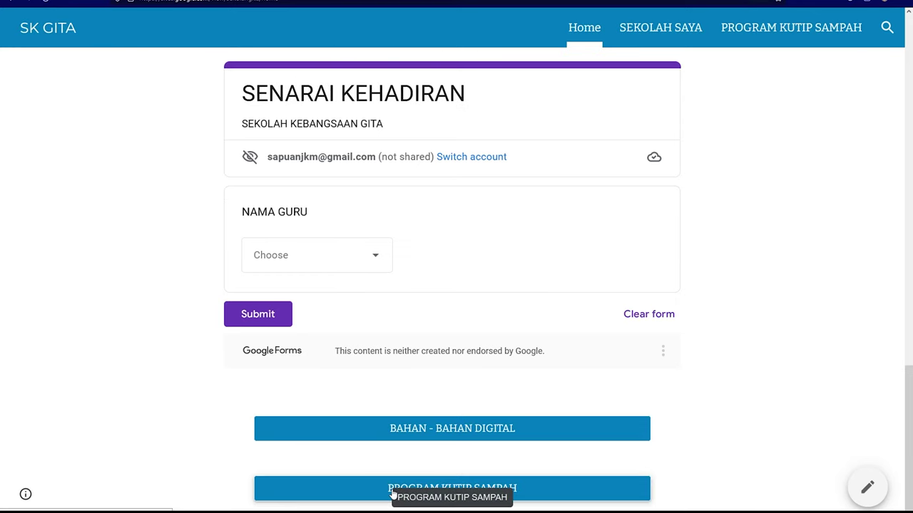
pyautogui.click(393, 494)
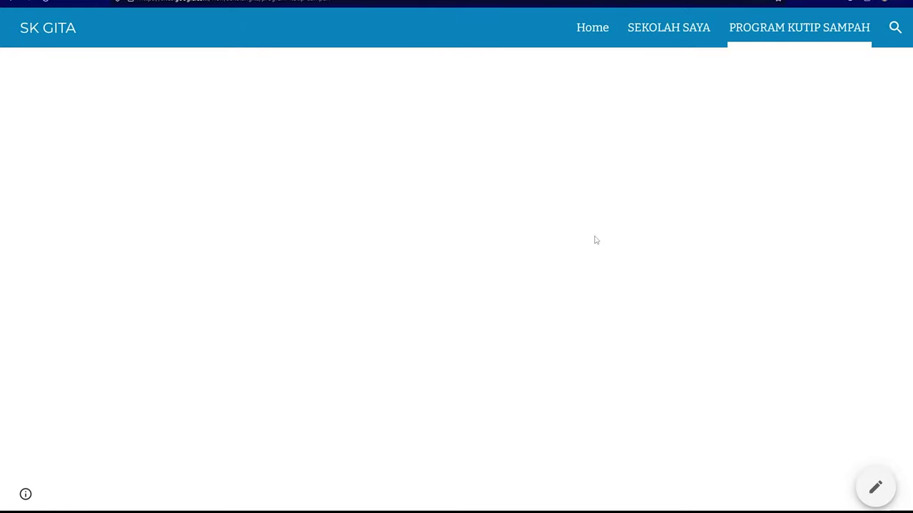
pyautogui.hotkey('ctrl', 'w')
# Duplicate the PROGRAM KUTIP SAMPAH button and relink the copy to Project Page.
pyautogui.scroll(-5, 175, 357)
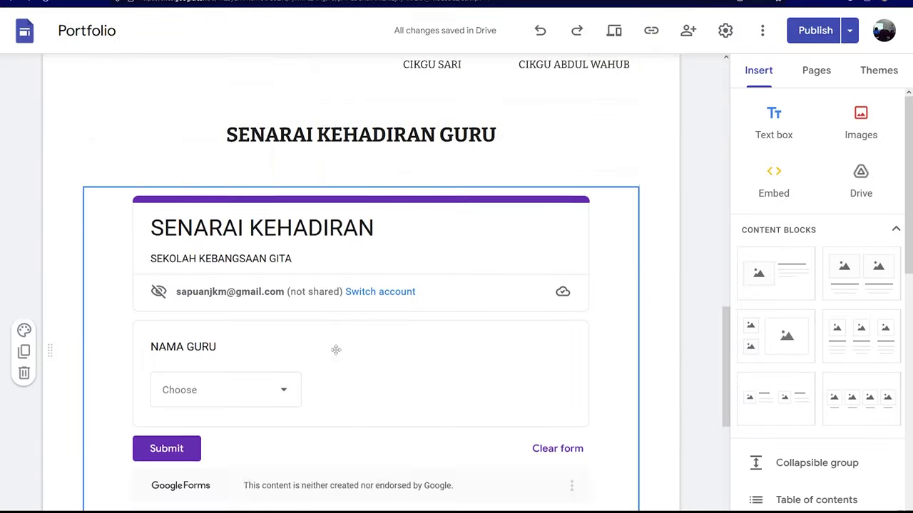
pyautogui.scroll(-5, 176, 357)
pyautogui.click(24, 338)
pyautogui.click(415, 336)
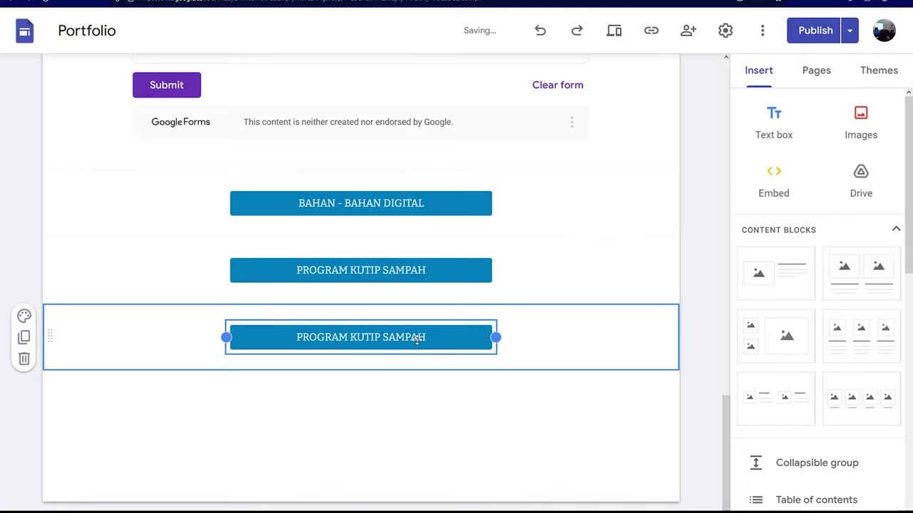
pyautogui.click(327, 299)
pyautogui.moveTo(509, 291); pyautogui.dragTo(296, 293)
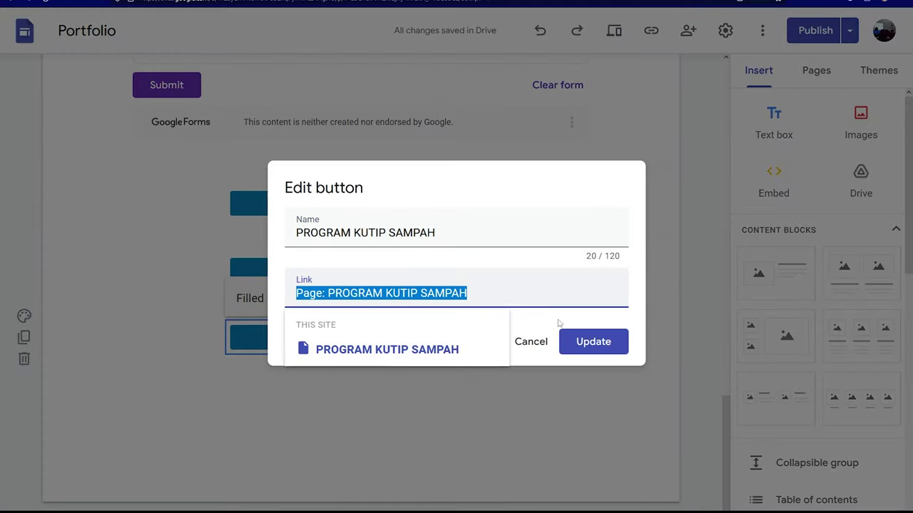
pyautogui.press('BackSpace')
pyautogui.click(348, 419)
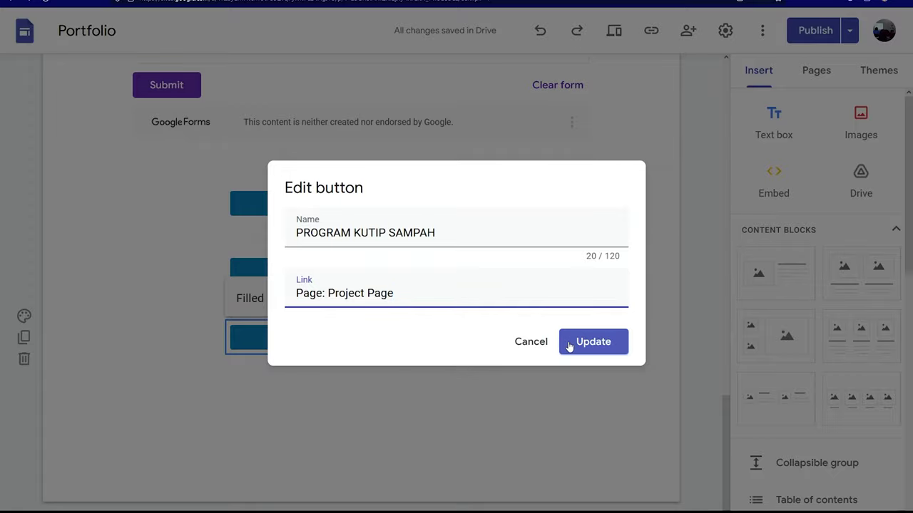
pyautogui.click(595, 343)
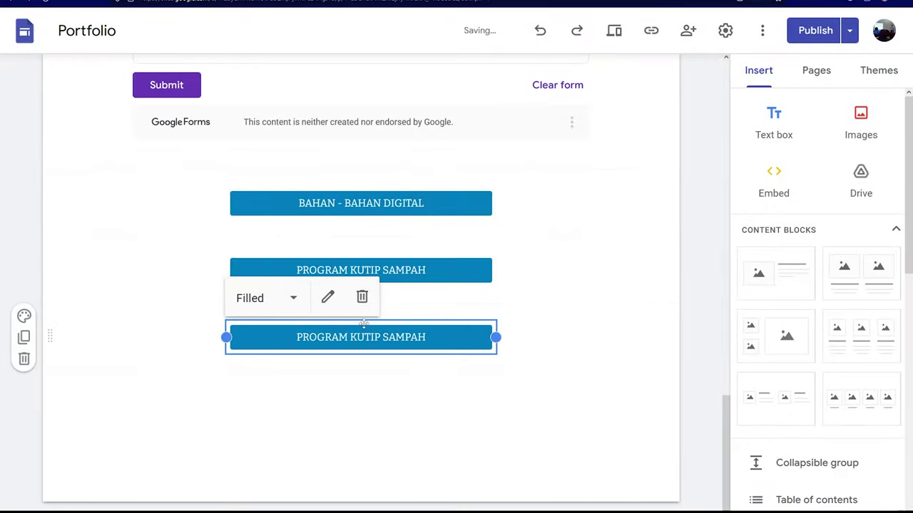
# Rename the new button's label to PROJECT PAGE.
pyautogui.doubleClick(417, 340)
pyautogui.hotkey('ctrl', 'a')
pyautogui.write('P')
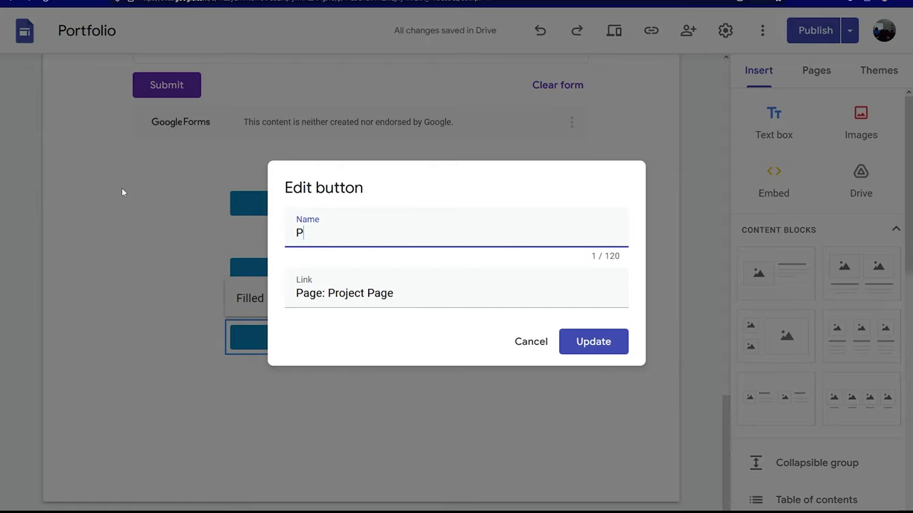
pyautogui.write('ROJECT PAGE')
pyautogui.click(590, 338)
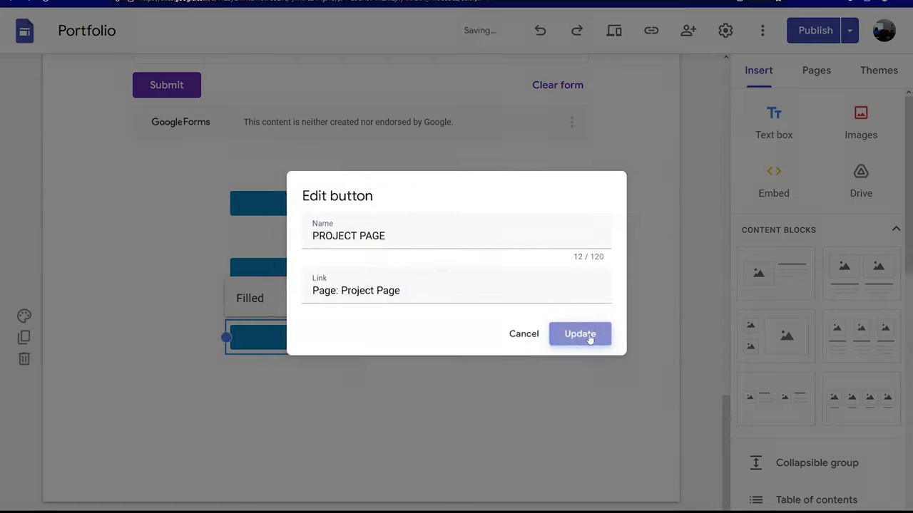
pyautogui.click(817, 70)
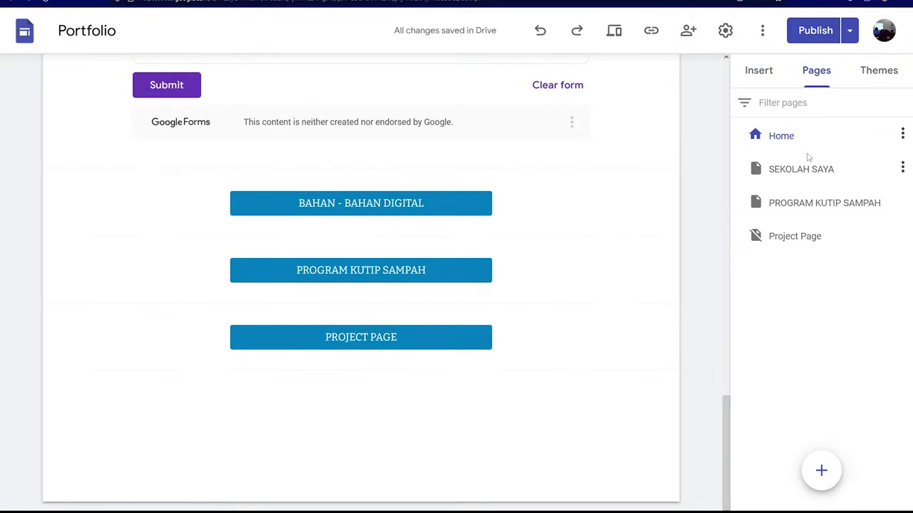
# Review and publish the latest changes with the new PROJECT PAGE button.
pyautogui.moveTo(795, 236)
pyautogui.click(815, 30)
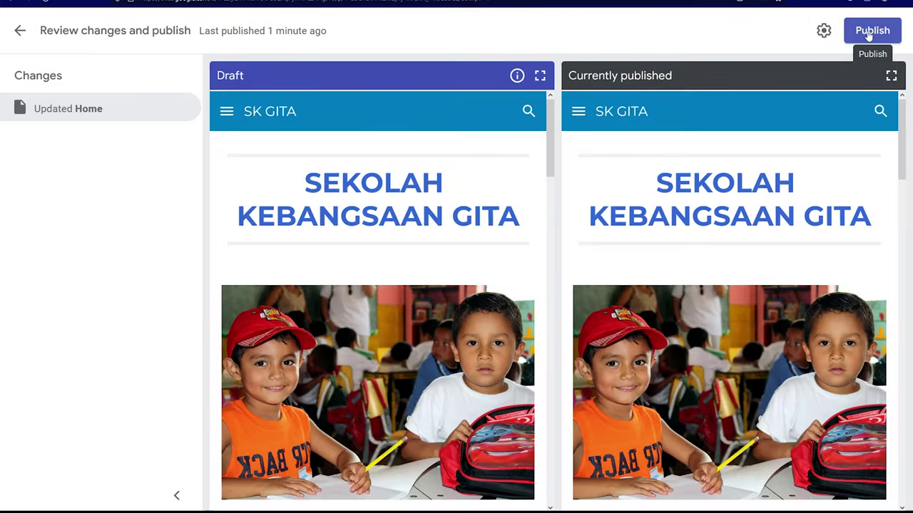
pyautogui.click(870, 32)
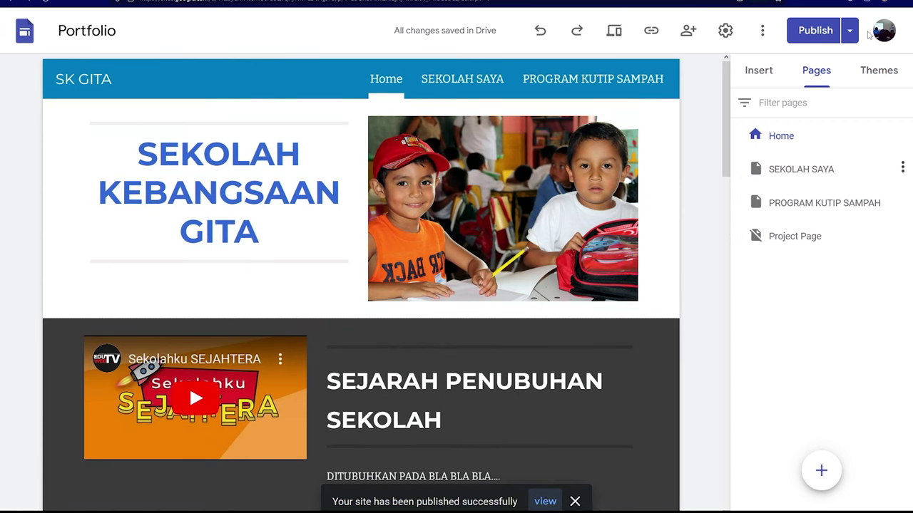
pyautogui.scroll(-3, 189, 137)
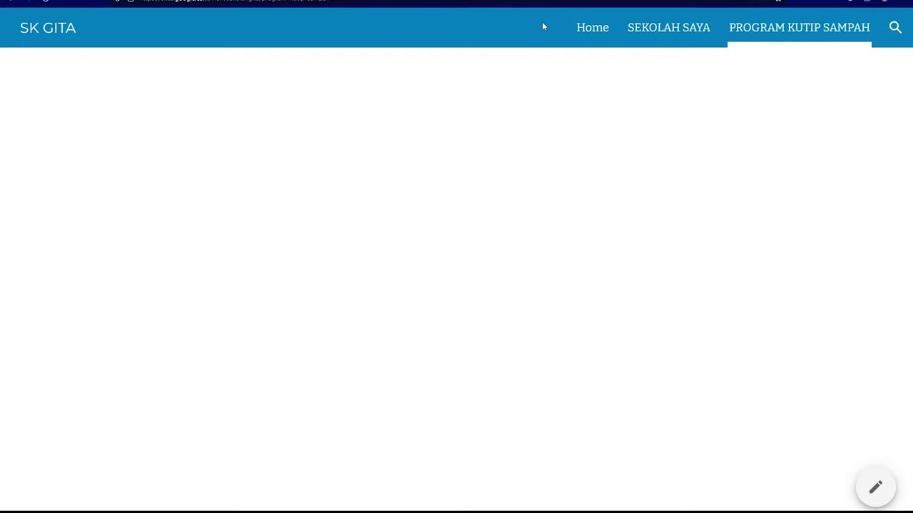
# From the live home page, open Project Page via its button and scroll through it.
pyautogui.click(591, 30)
pyautogui.scroll(-3, 484, 133)
pyautogui.scroll(-3, 473, 139)
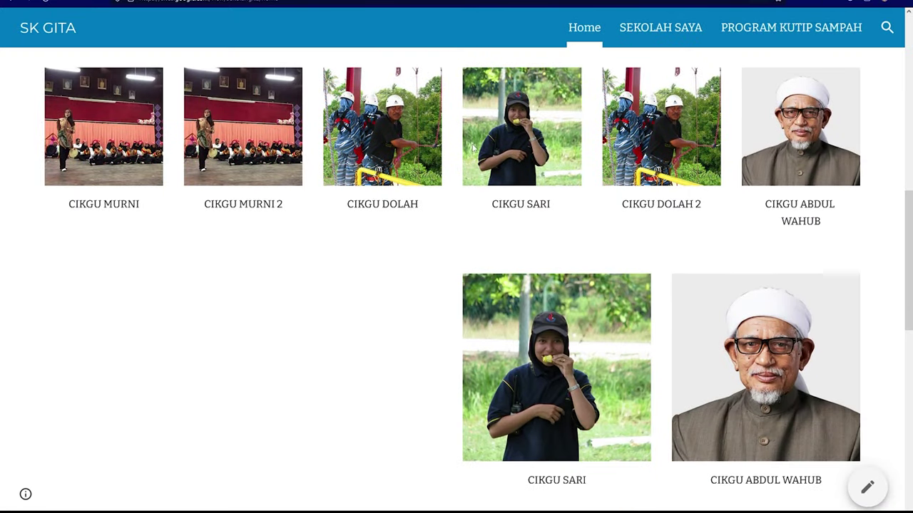
pyautogui.scroll(-3, 472, 148)
pyautogui.scroll(-5, 472, 151)
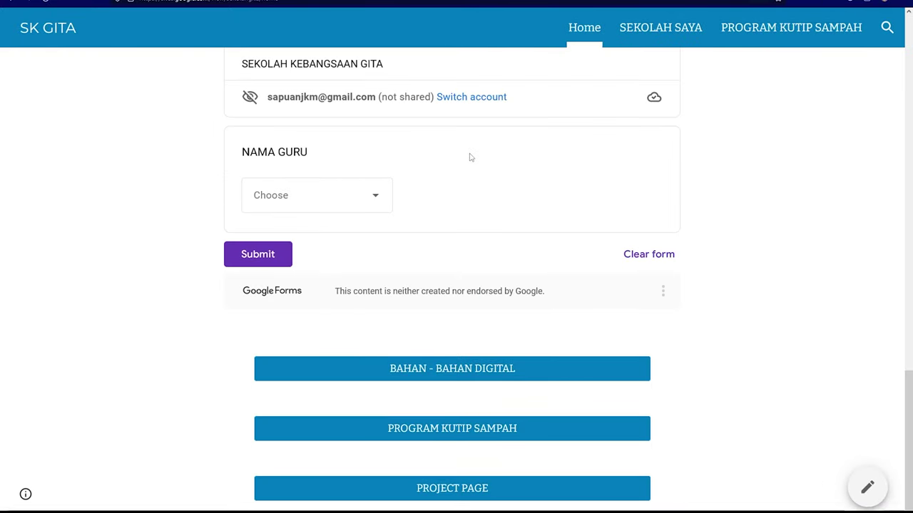
pyautogui.click(444, 490)
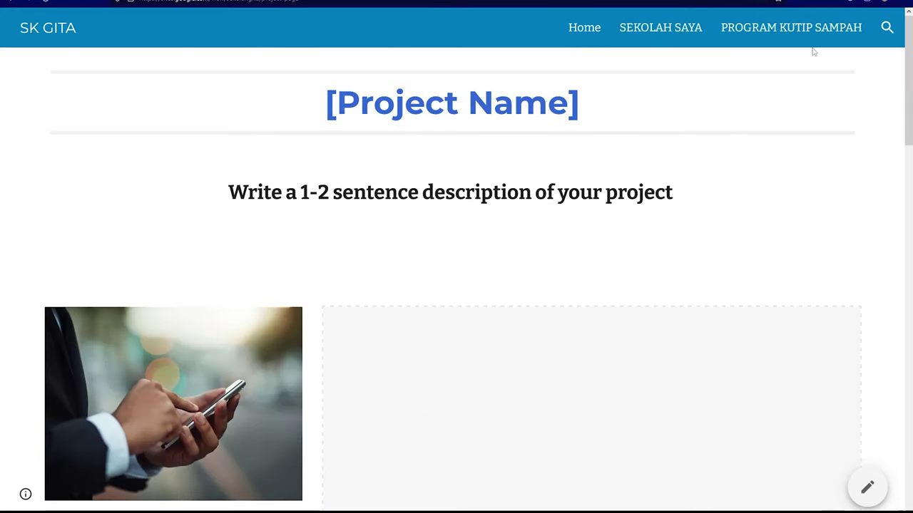
pyautogui.scroll(-4, 445, 143)
pyautogui.scroll(-3, 444, 143)
pyautogui.scroll(-3, 447, 143)
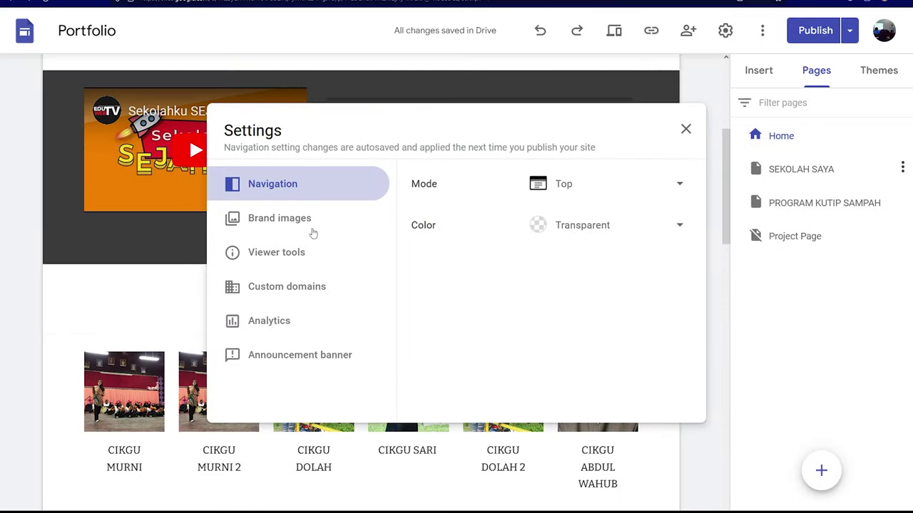
# Set navigation Mode to Side and Color to White, then close Settings.
pyautogui.click(571, 190)
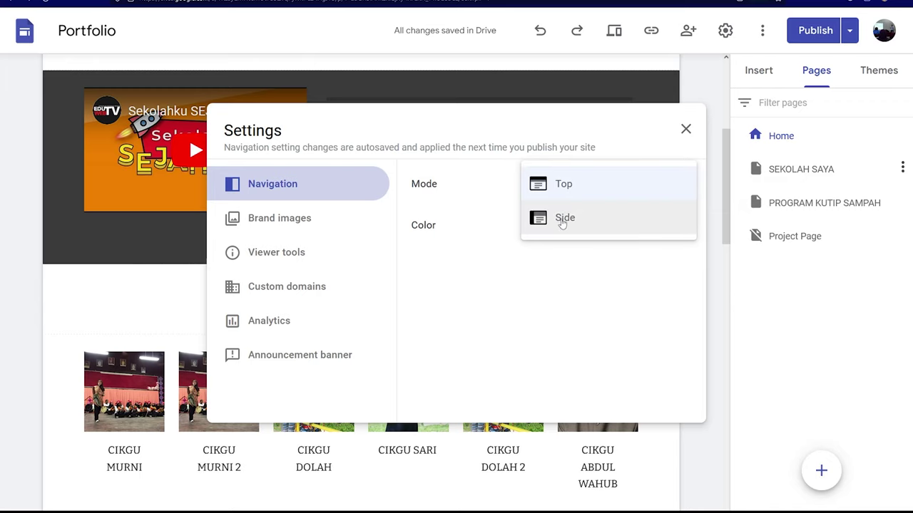
pyautogui.click(599, 225)
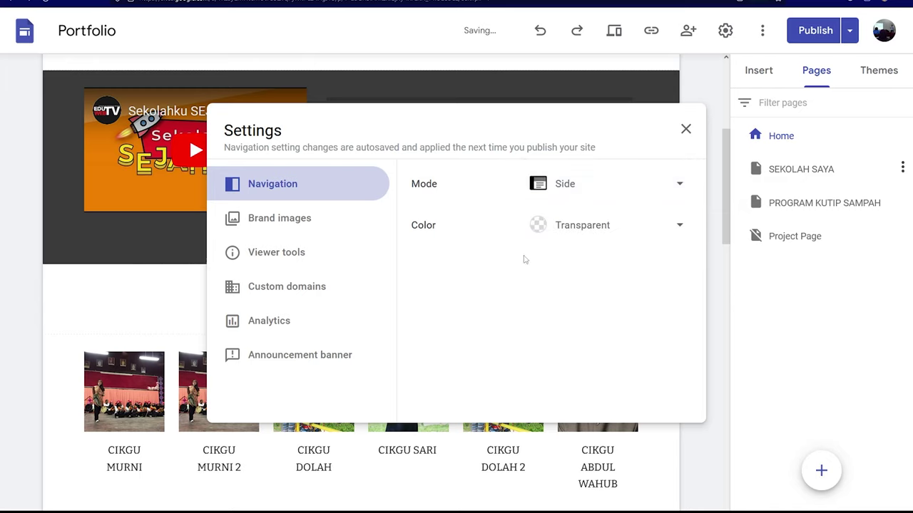
pyautogui.click(632, 226)
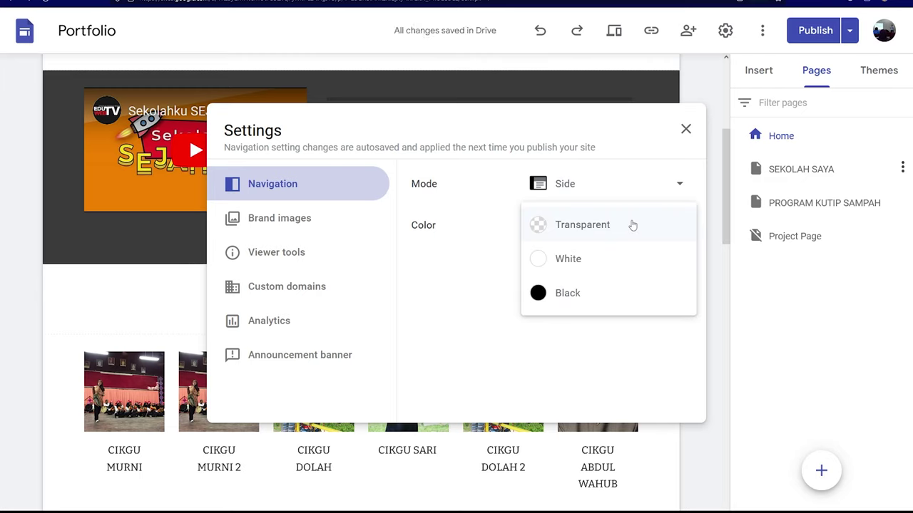
pyautogui.click(570, 269)
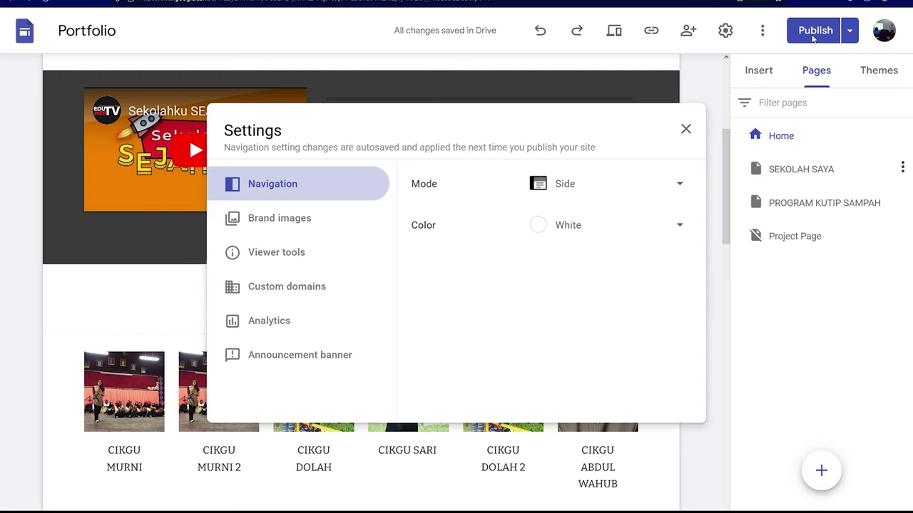
pyautogui.click(685, 129)
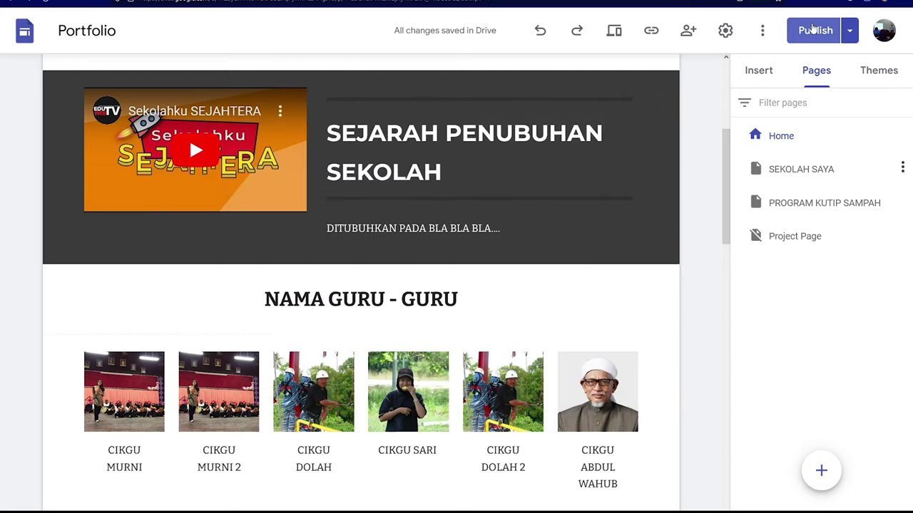
pyautogui.click(813, 30)
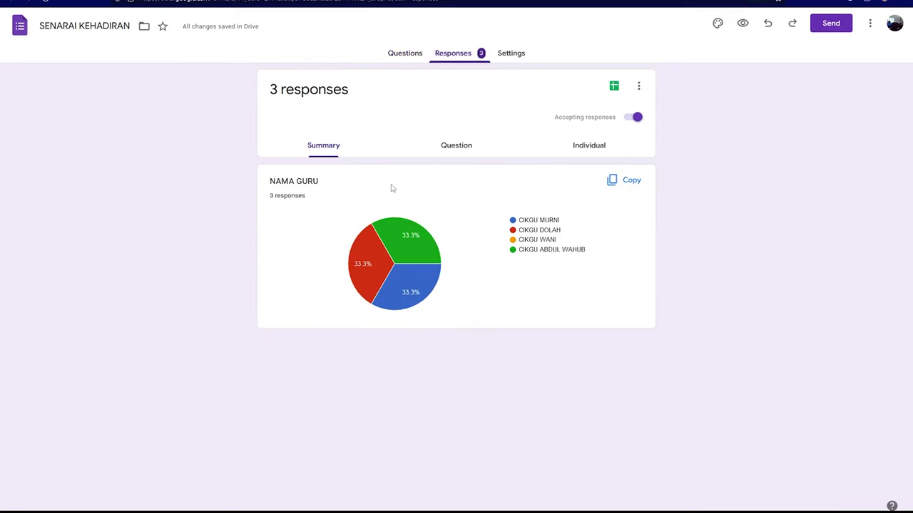
pyautogui.click(614, 86)
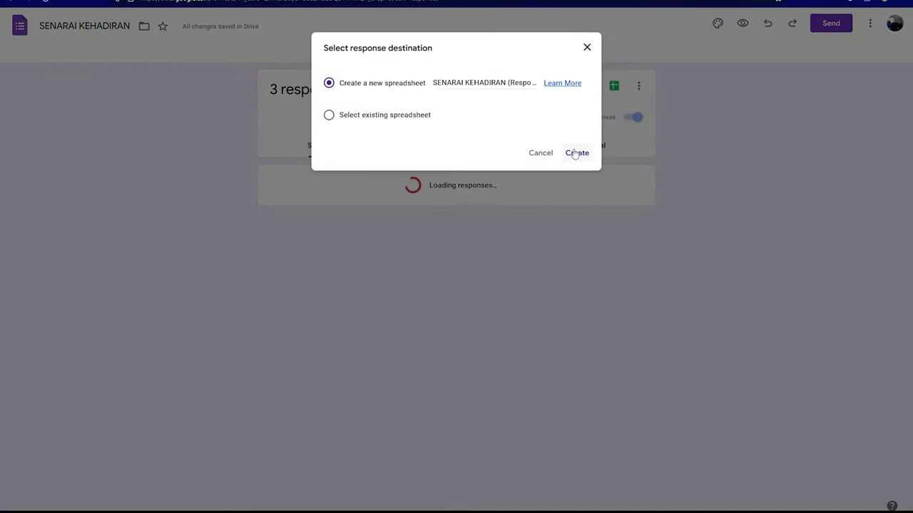
pyautogui.click(586, 47)
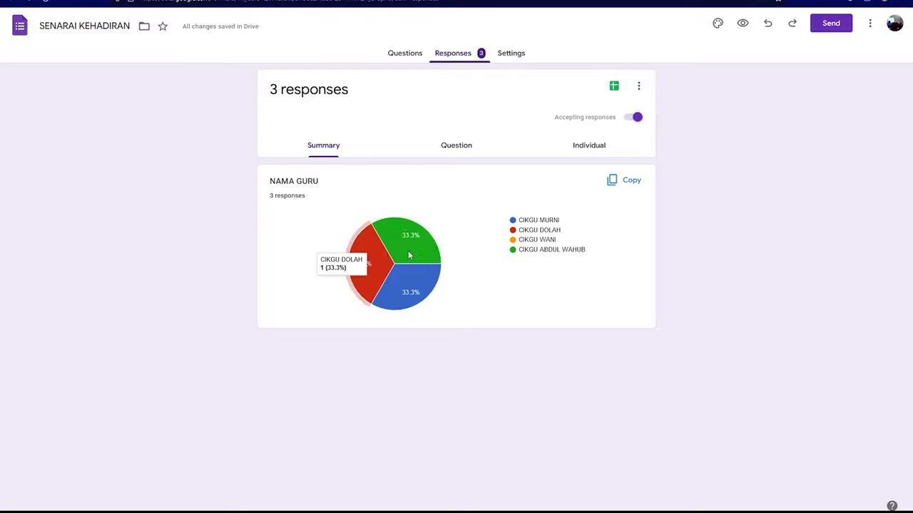
pyautogui.moveTo(402, 286)
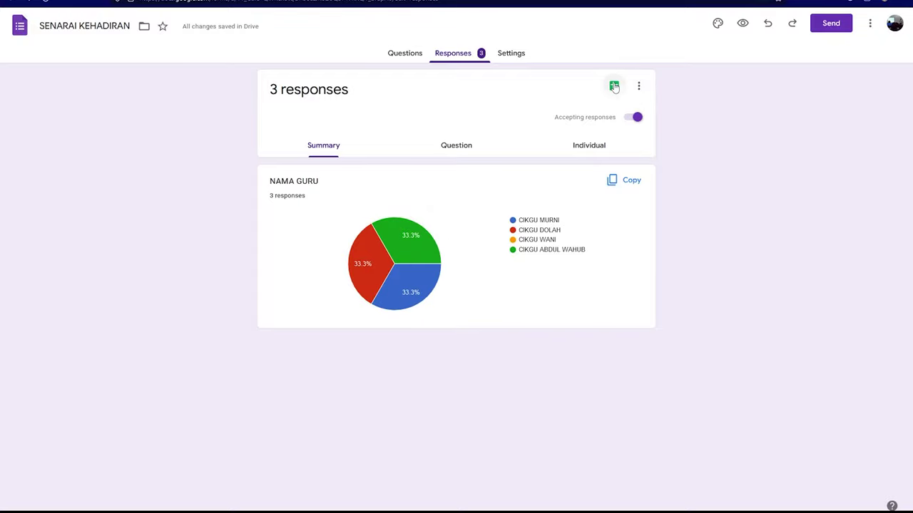
# Send form responses to a new spreadsheet and share it view-only with anyone with the link.
pyautogui.click(613, 86)
pyautogui.click(579, 155)
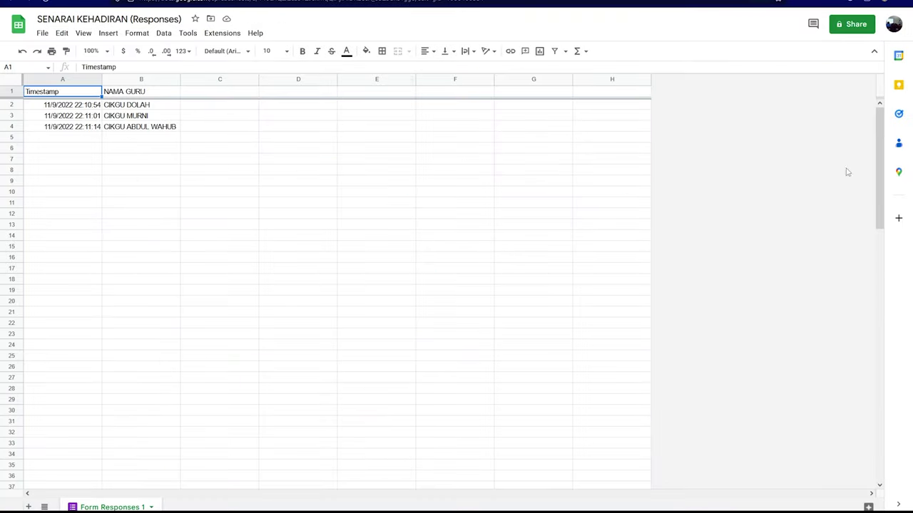
pyautogui.click(849, 25)
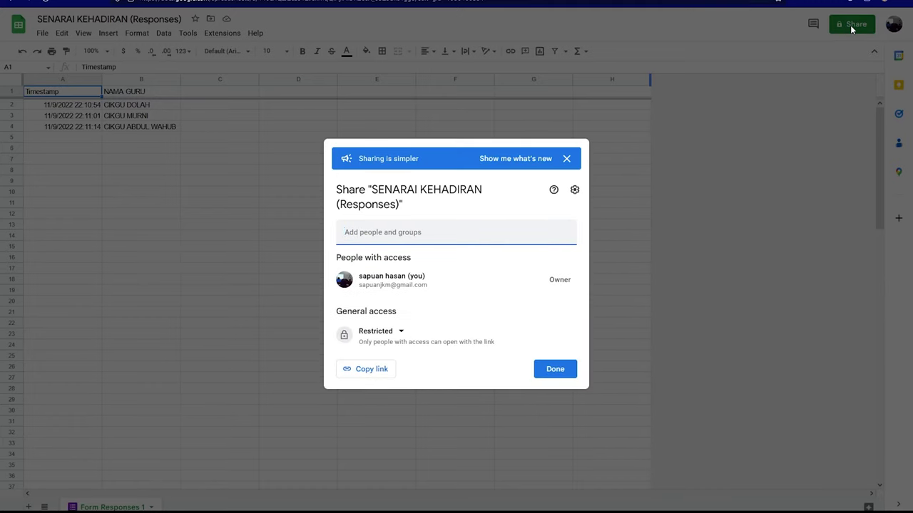
pyautogui.click(378, 332)
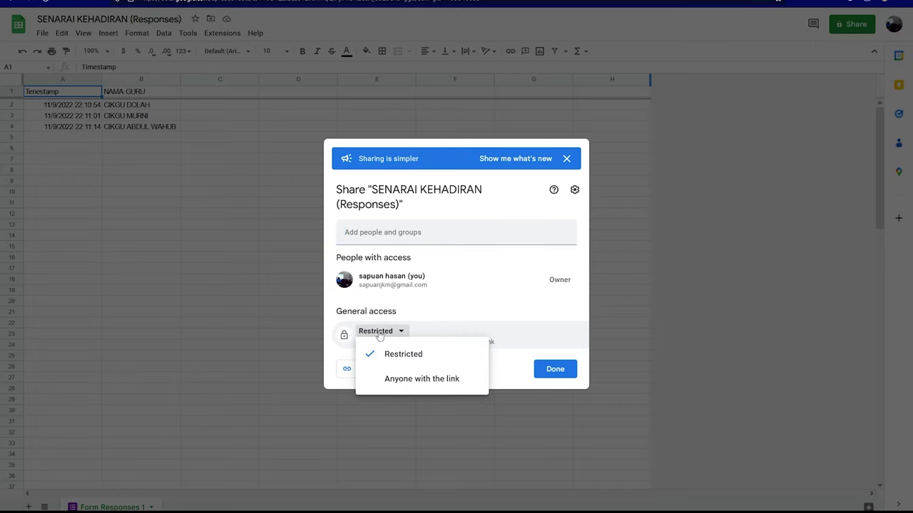
pyautogui.click(396, 382)
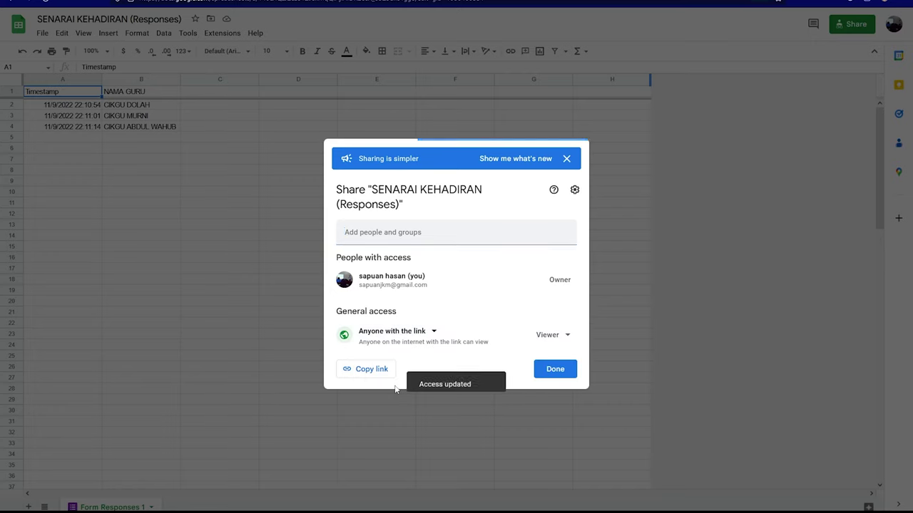
pyautogui.click(547, 335)
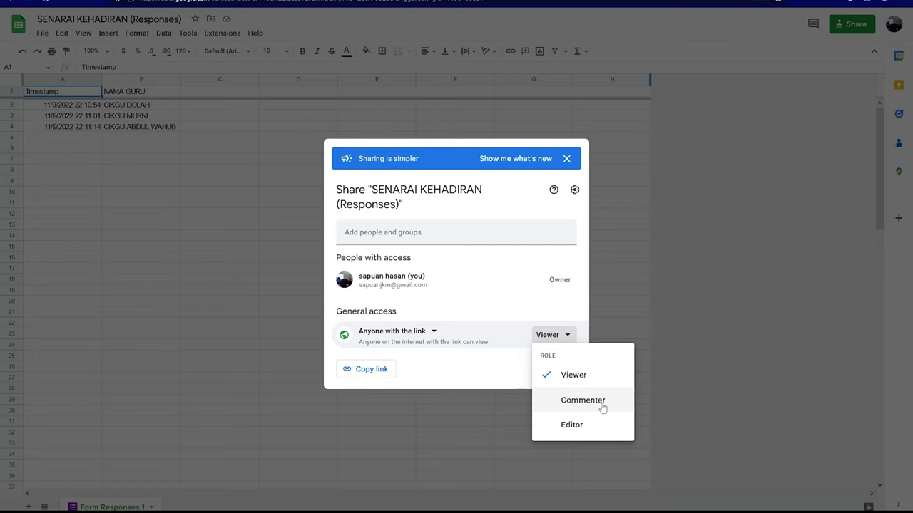
pyautogui.click(557, 381)
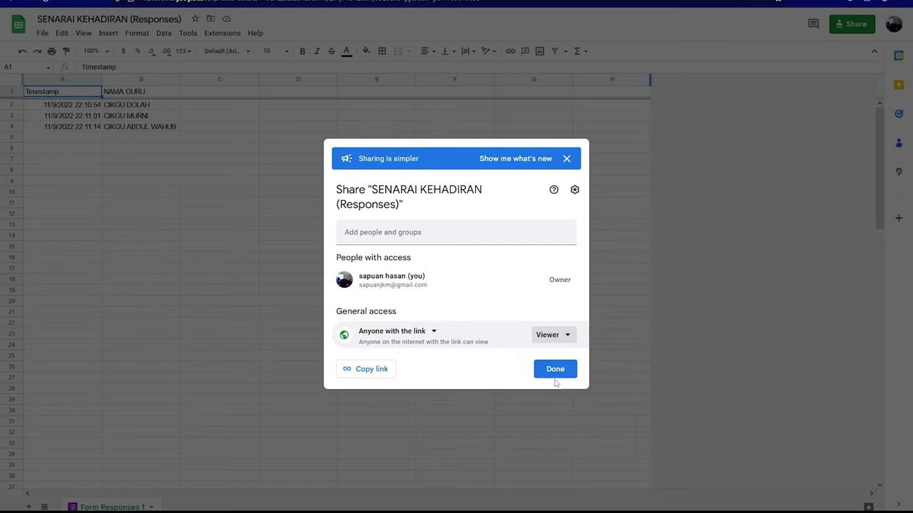
pyautogui.click(556, 378)
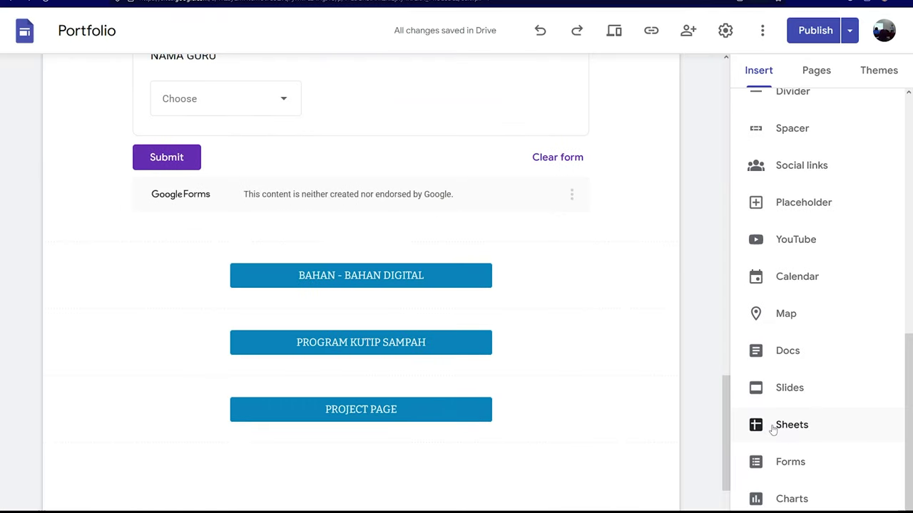
# Embed the SENARAI KEHADIRAN (Responses) spreadsheet on the home page below the form.
pyautogui.click(781, 430)
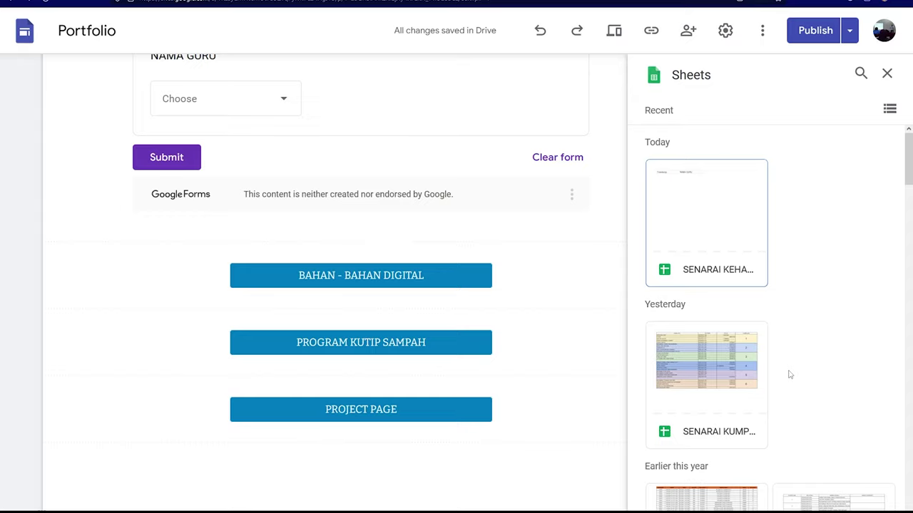
pyautogui.click(718, 212)
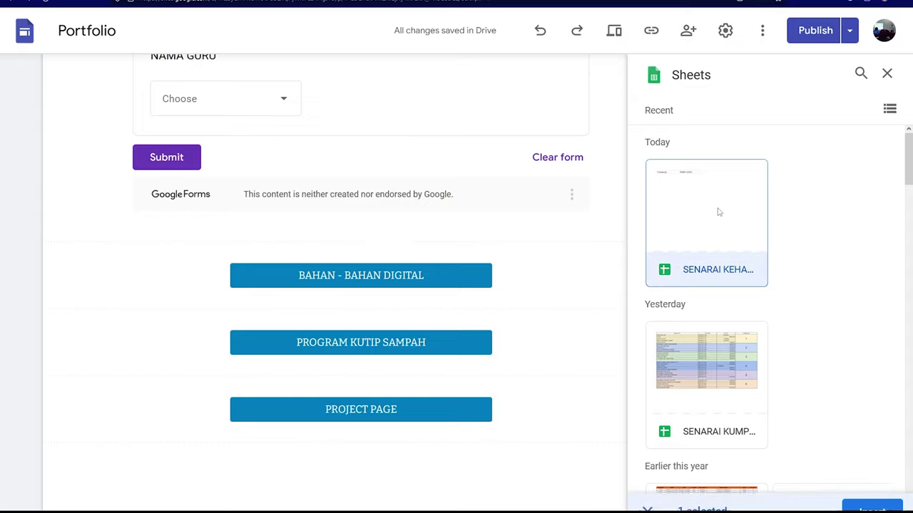
pyautogui.click(854, 504)
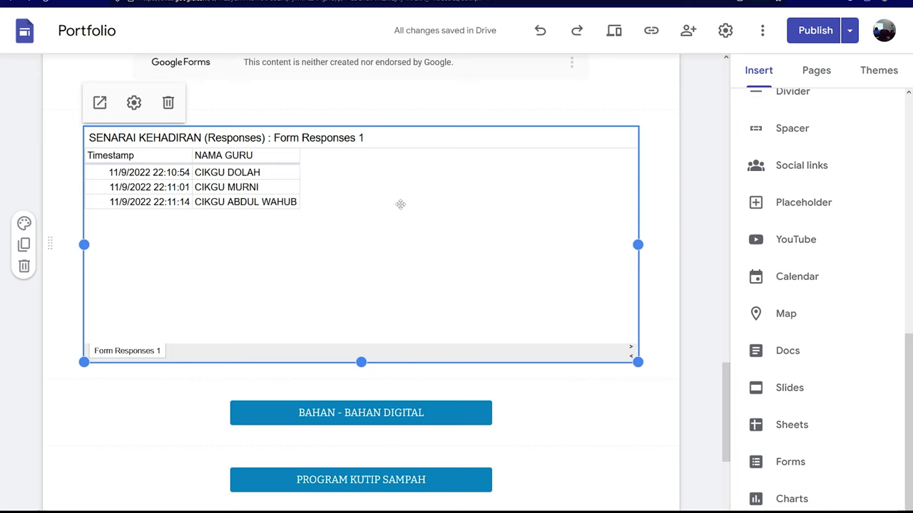
pyautogui.scroll(-2, 412, 204)
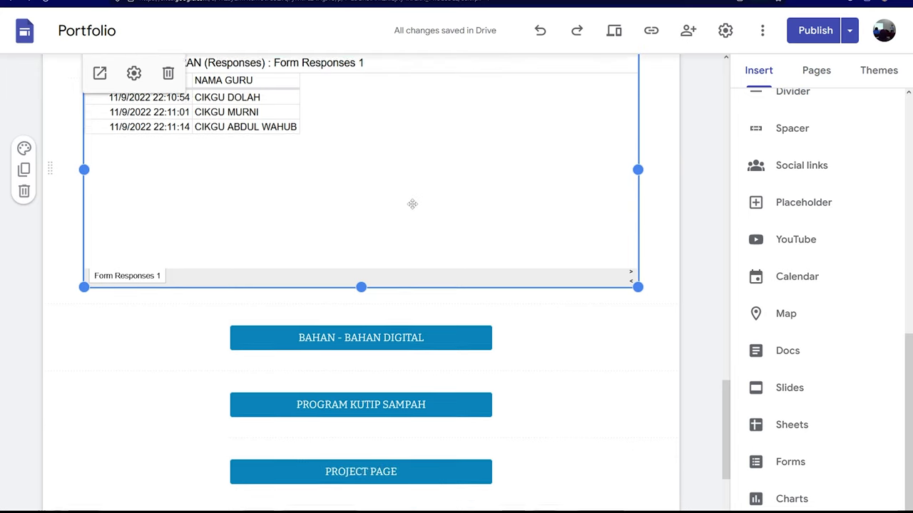
pyautogui.scroll(2, 450, 177)
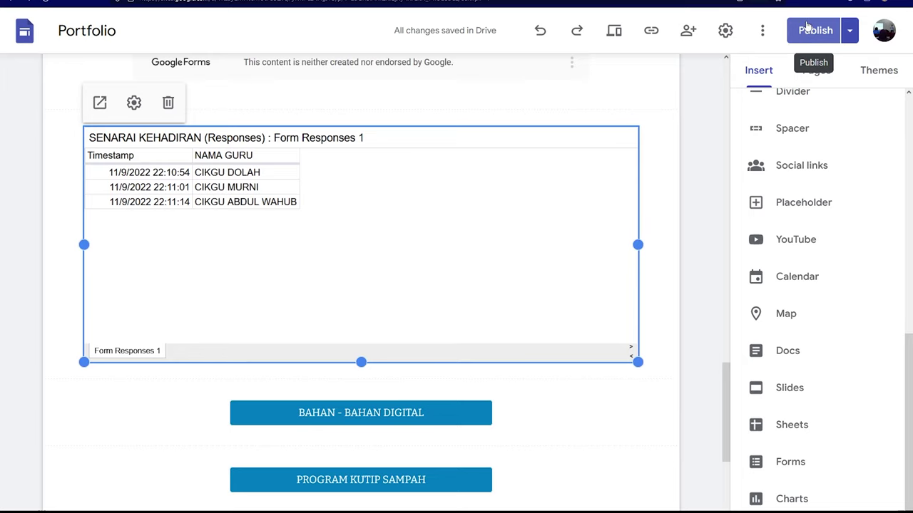
# Publish the site with the embedded responses sheet and scroll the live page.
pyautogui.click(806, 29)
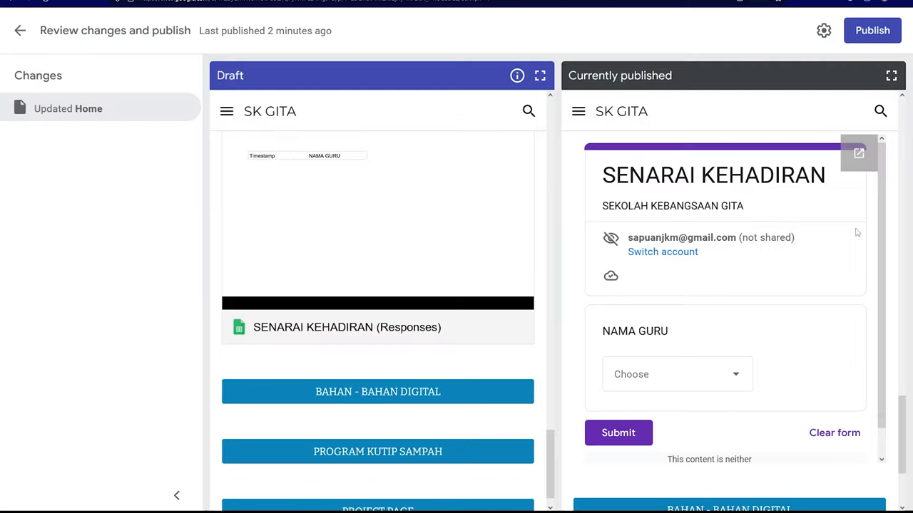
pyautogui.click(873, 32)
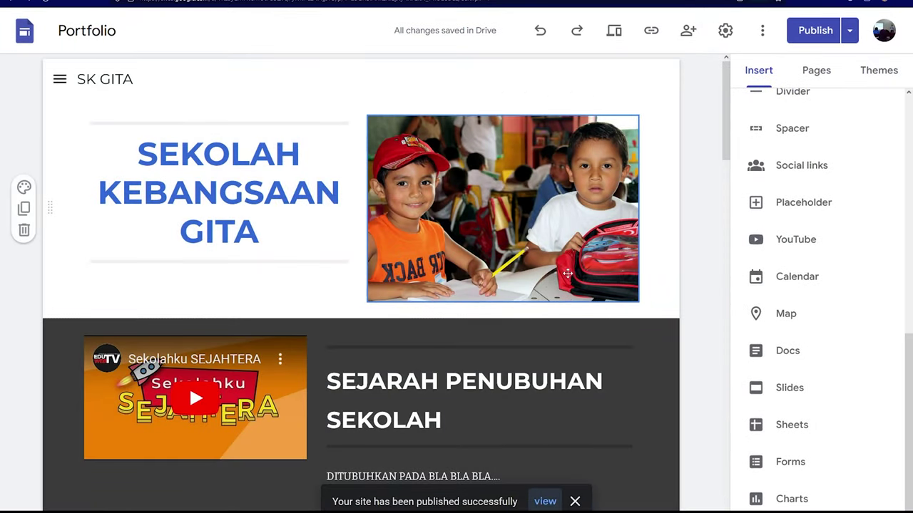
pyautogui.scroll(-5, 413, 145)
pyautogui.scroll(-3, 394, 185)
pyautogui.scroll(-4, 386, 193)
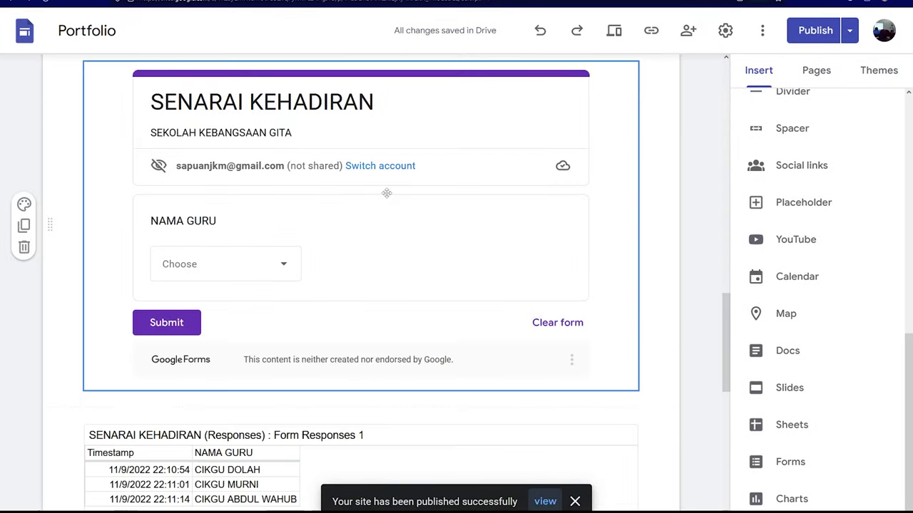
pyautogui.scroll(-3, 386, 194)
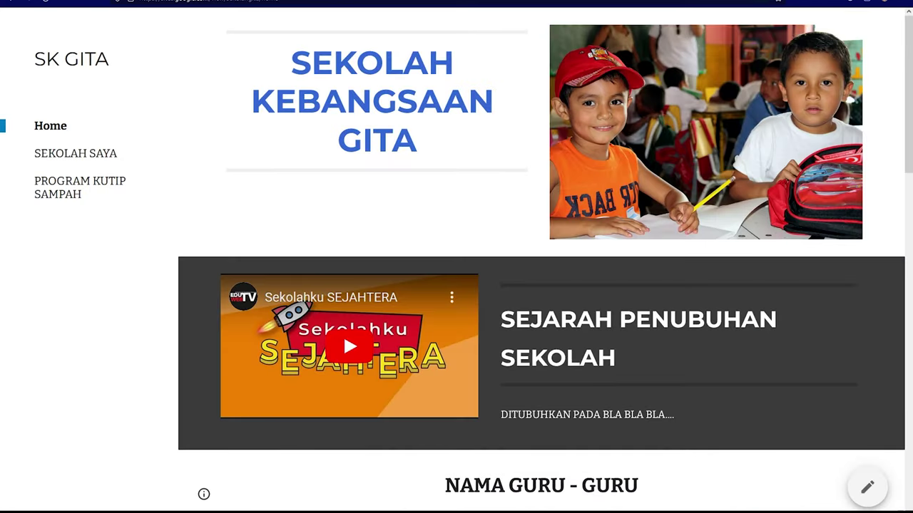
# Reload the live site to verify the responses sheet, then open the editor's Settings.
pyautogui.click(141, 81)
pyautogui.scroll(-1, 324, 156)
pyautogui.scroll(-3, 332, 169)
pyautogui.scroll(-2, 322, 226)
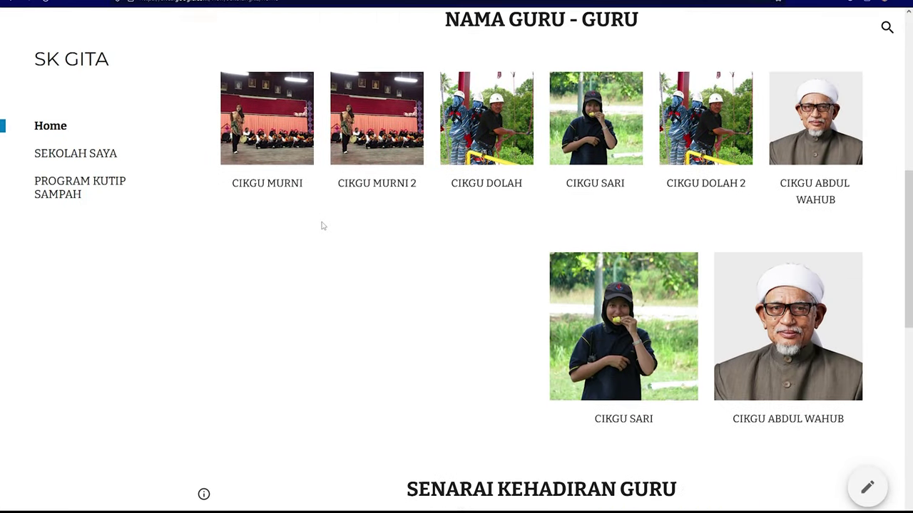
pyautogui.scroll(-2, 322, 226)
pyautogui.scroll(2, 322, 224)
pyautogui.scroll(-4, 322, 224)
pyautogui.scroll(-3, 323, 222)
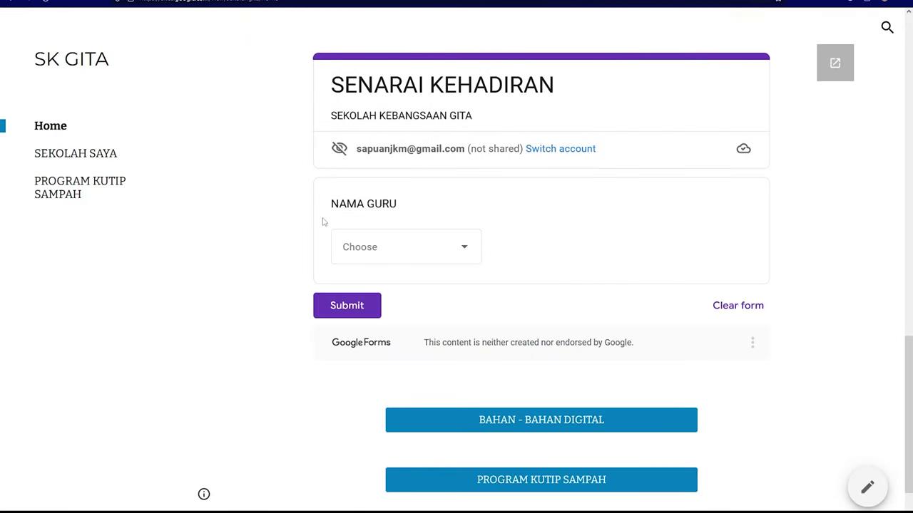
pyautogui.scroll(-1, 322, 221)
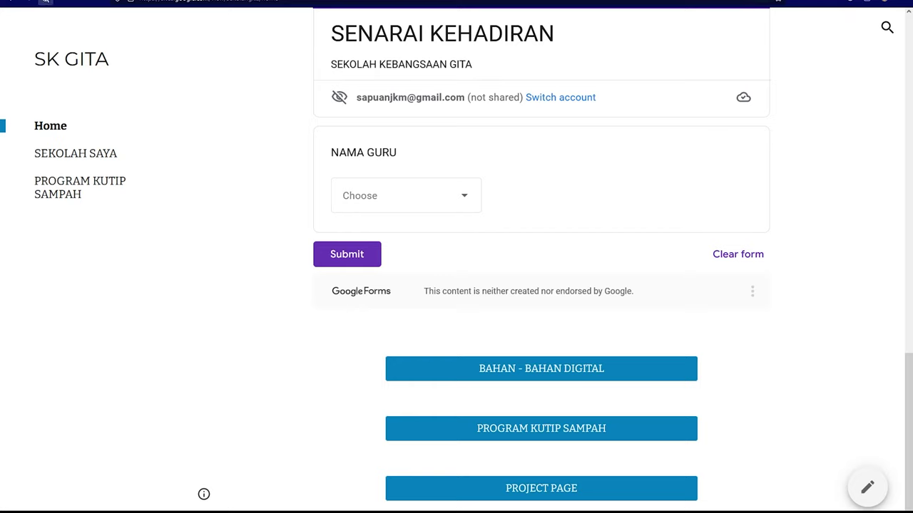
pyautogui.click(46, 2)
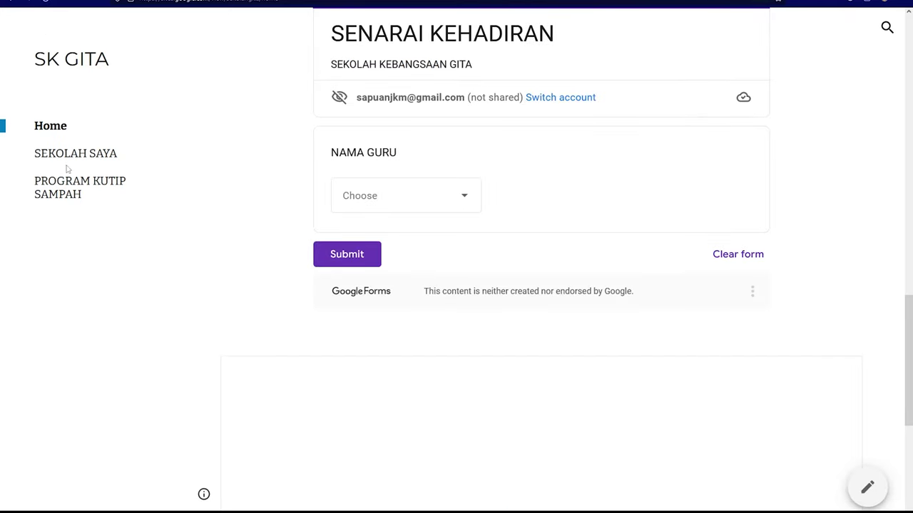
pyautogui.scroll(-3, 257, 299)
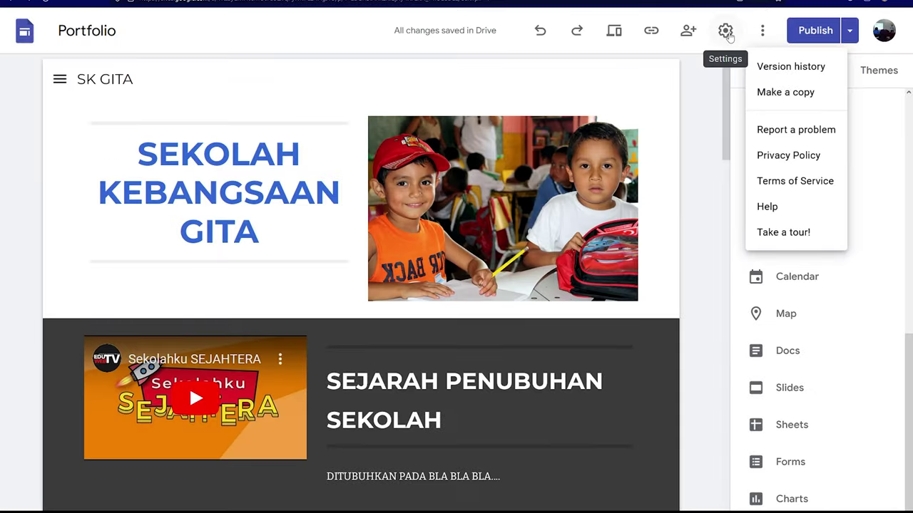
pyautogui.click(725, 31)
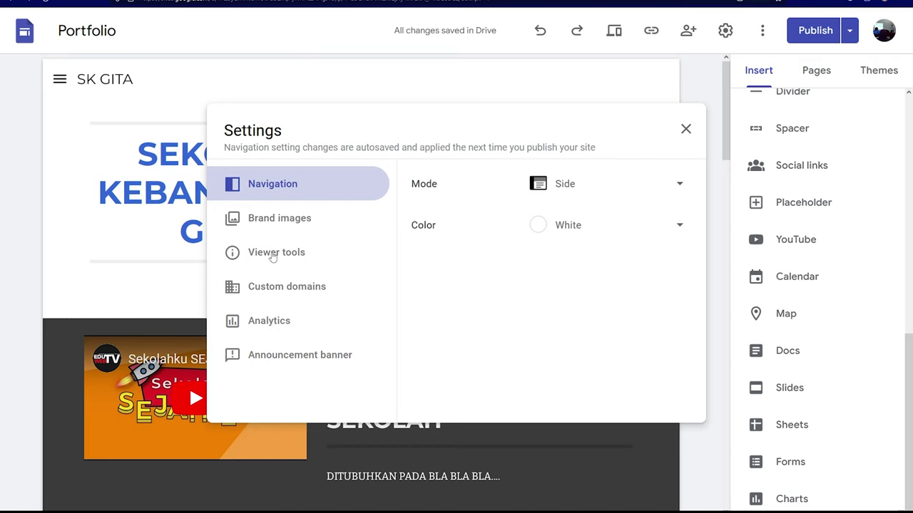
# Keep the navigation Mode set to Side.
pyautogui.click(279, 221)
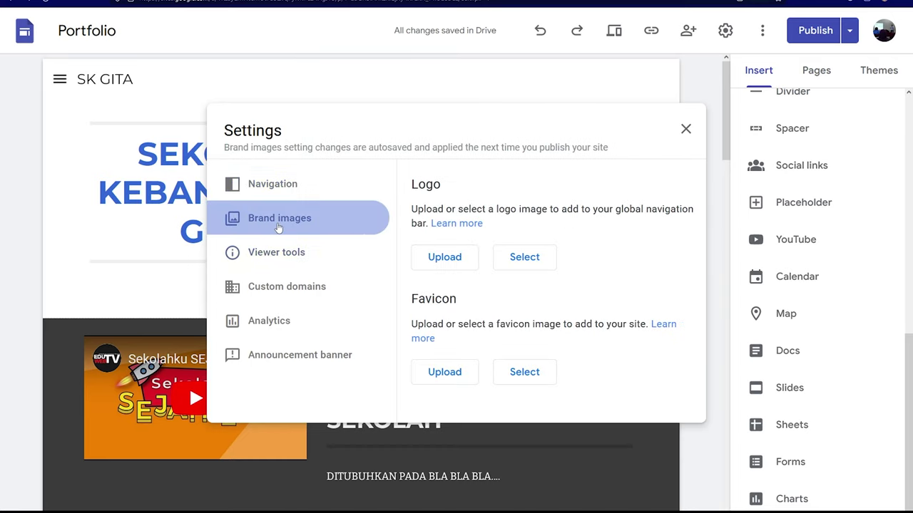
pyautogui.click(266, 194)
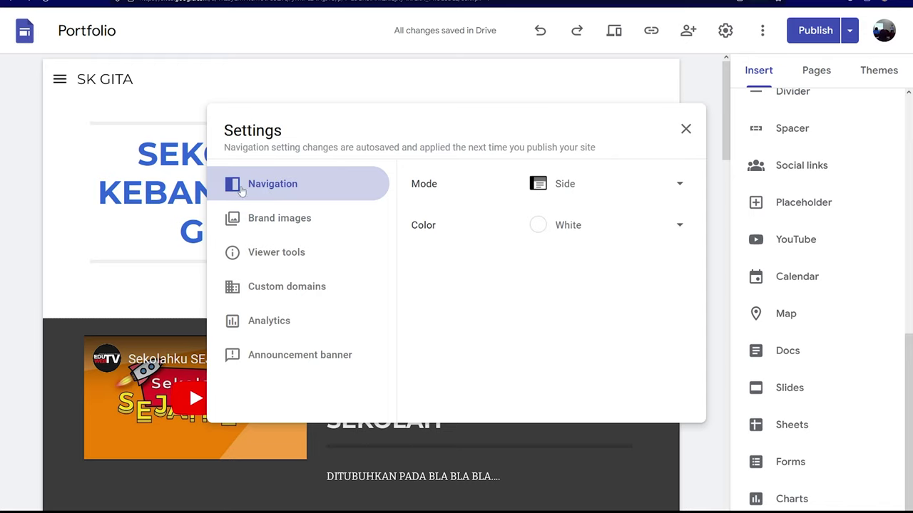
pyautogui.click(571, 187)
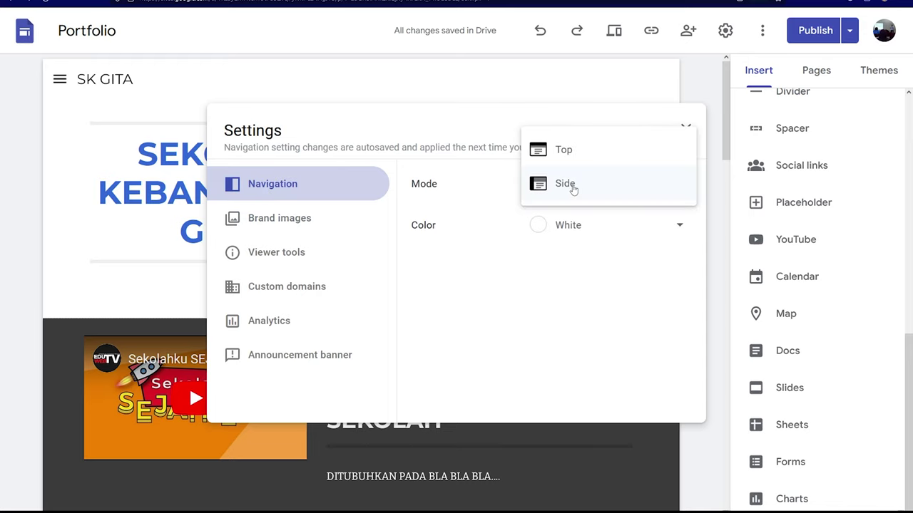
pyautogui.click(608, 291)
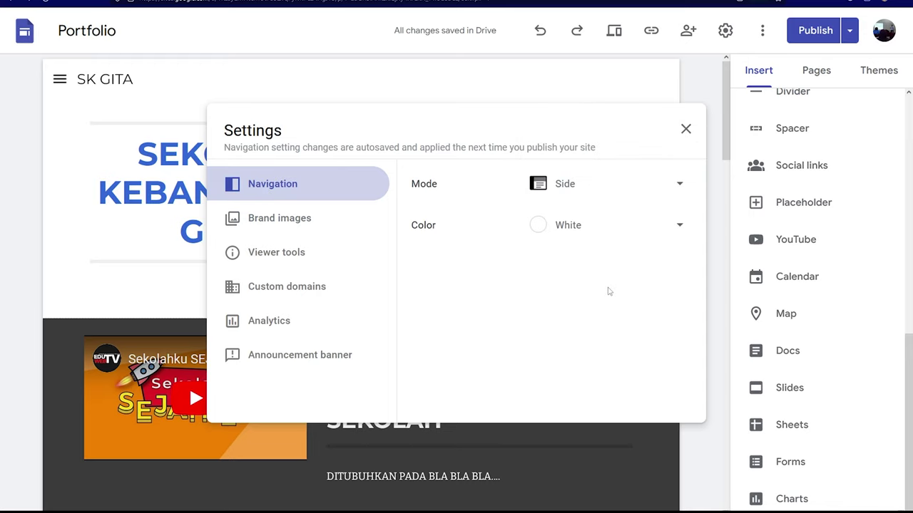
# Add a logo image to the header and use the logo colour for the theme.
pyautogui.click(278, 225)
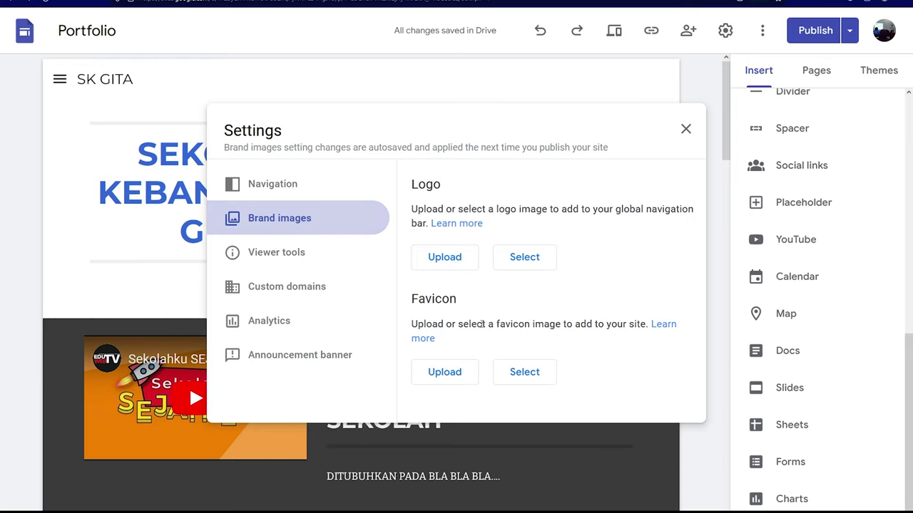
pyautogui.click(515, 252)
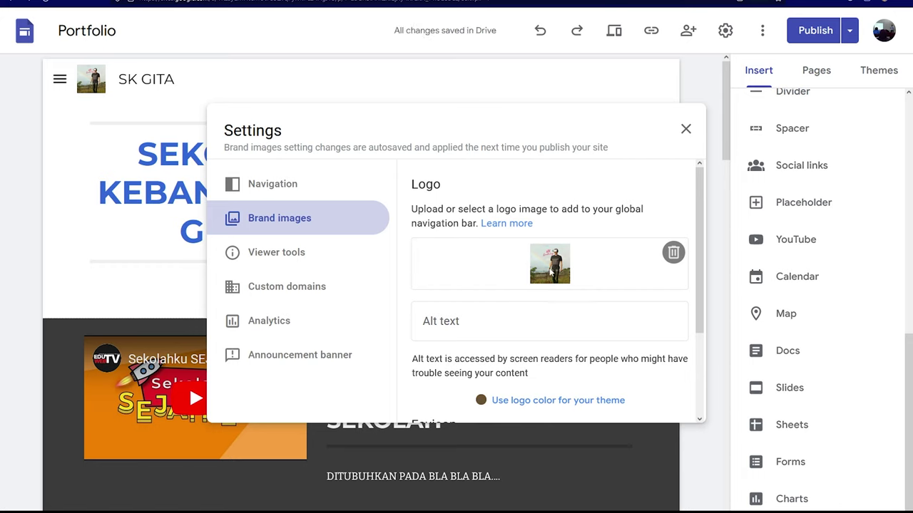
pyautogui.scroll(-1, 560, 300)
pyautogui.scroll(-2, 499, 236)
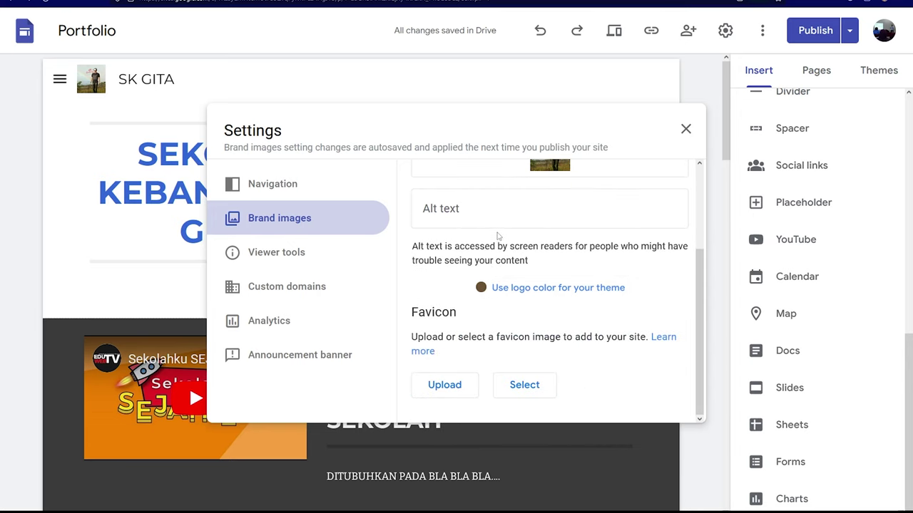
pyautogui.click(510, 289)
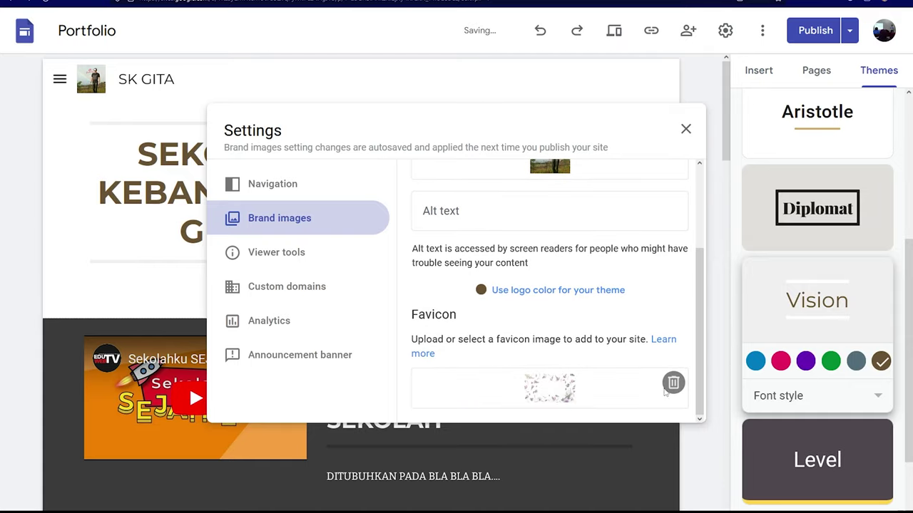
# Set the favicon to an Amanah logo found by a Google Images search for LOGO.
pyautogui.click(444, 385)
pyautogui.click(537, 455)
pyautogui.click(521, 386)
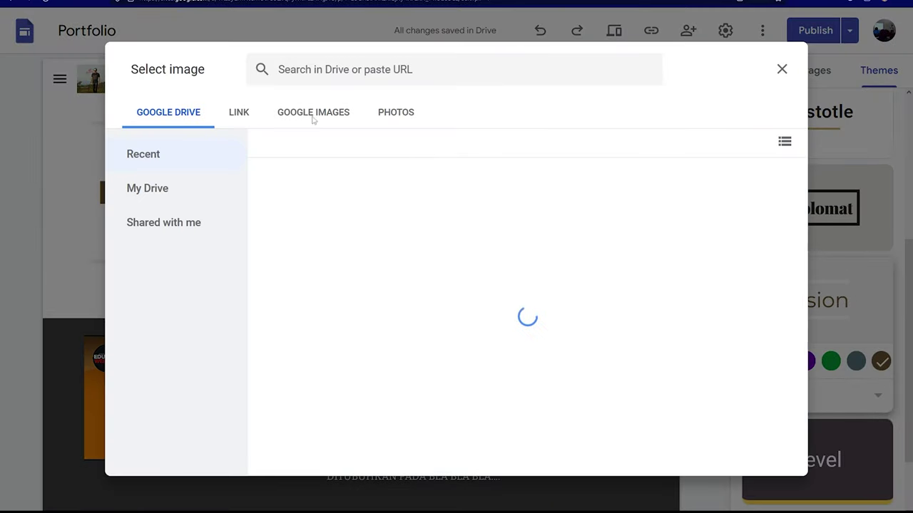
pyautogui.click(313, 113)
pyautogui.click(331, 70)
pyautogui.write('LOGO')
pyautogui.press('Return')
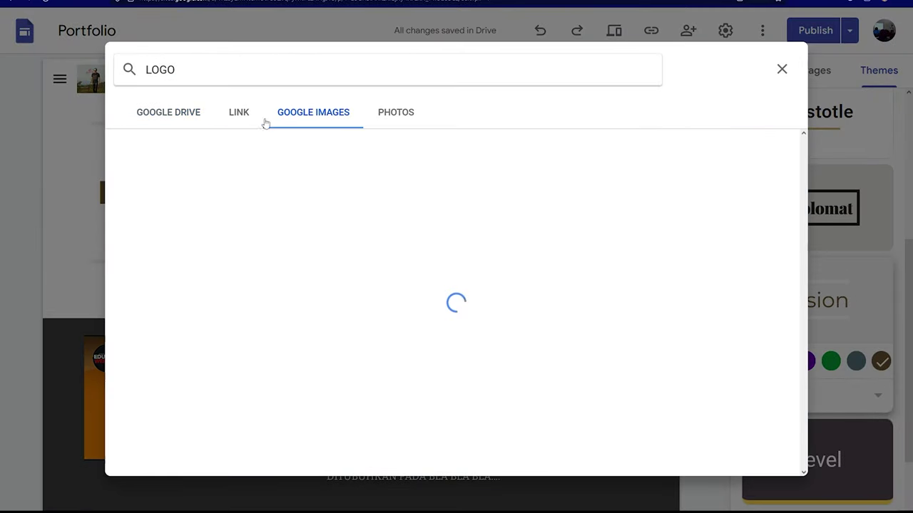
pyautogui.scroll(-2, 516, 246)
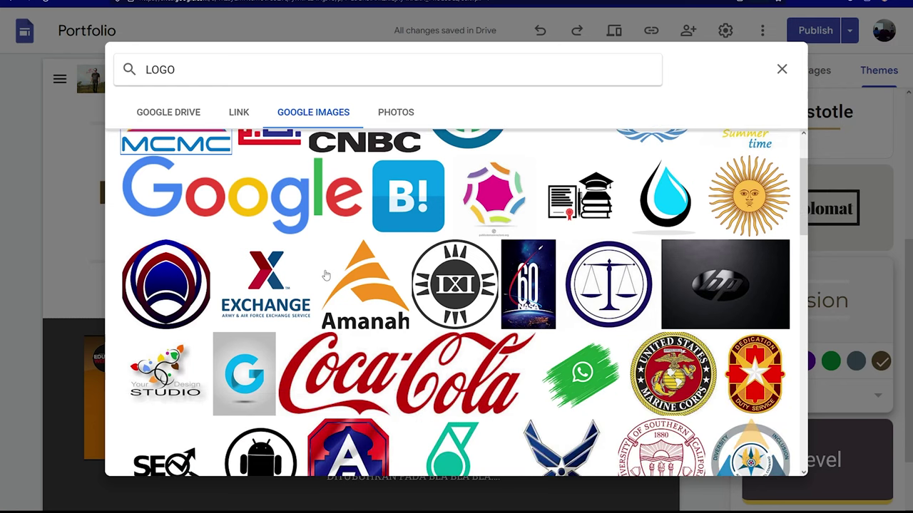
pyautogui.click(368, 295)
pyautogui.click(766, 458)
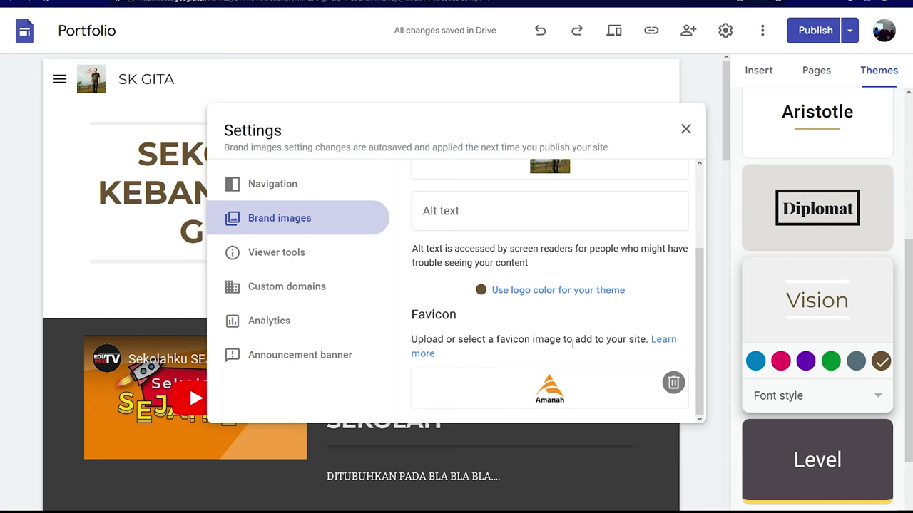
pyautogui.click(686, 129)
pyautogui.click(815, 30)
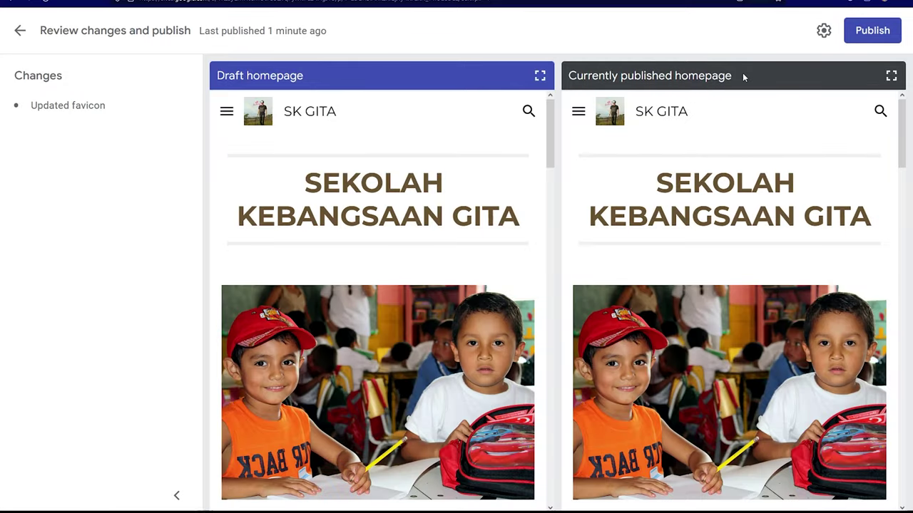
# Publish the site and view the live version with its new favicon.
pyautogui.click(875, 32)
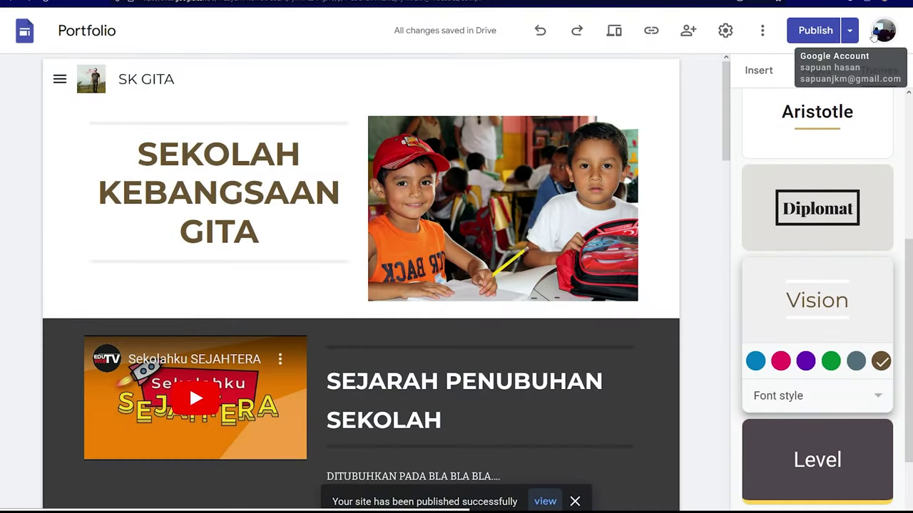
pyautogui.click(542, 499)
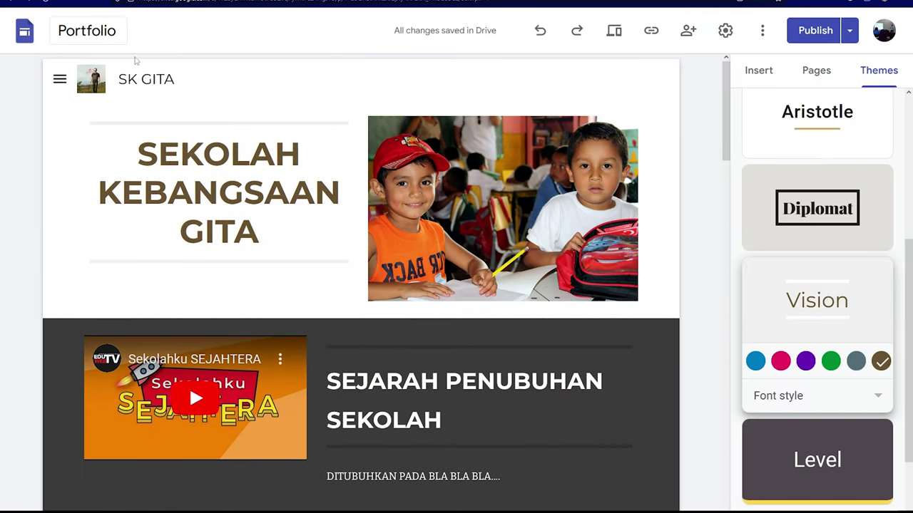
# Review the Brand images settings to confirm the header logo and the Amanah favicon are set.
pyautogui.click(727, 32)
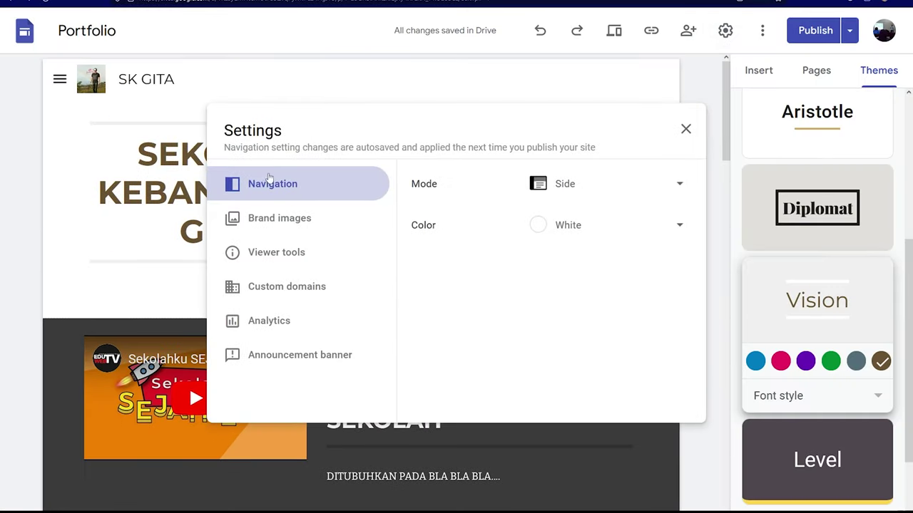
pyautogui.click(261, 215)
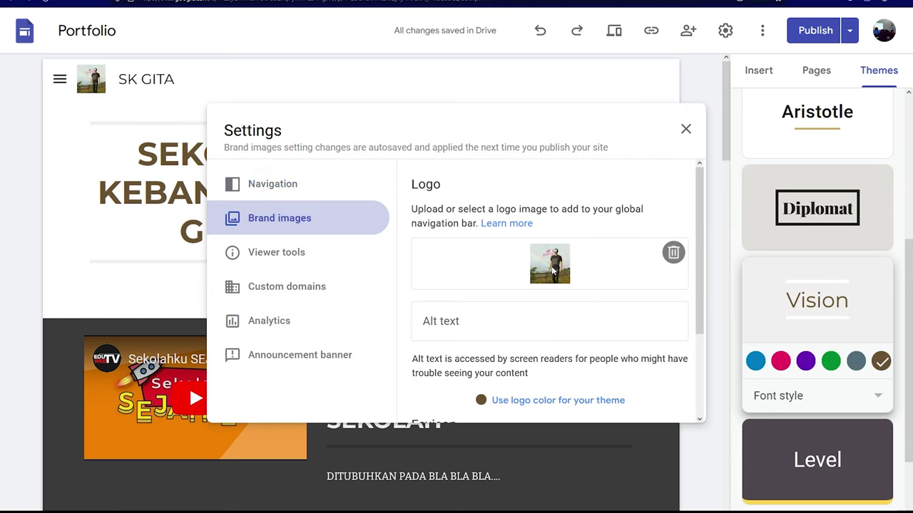
pyautogui.scroll(-3, 552, 269)
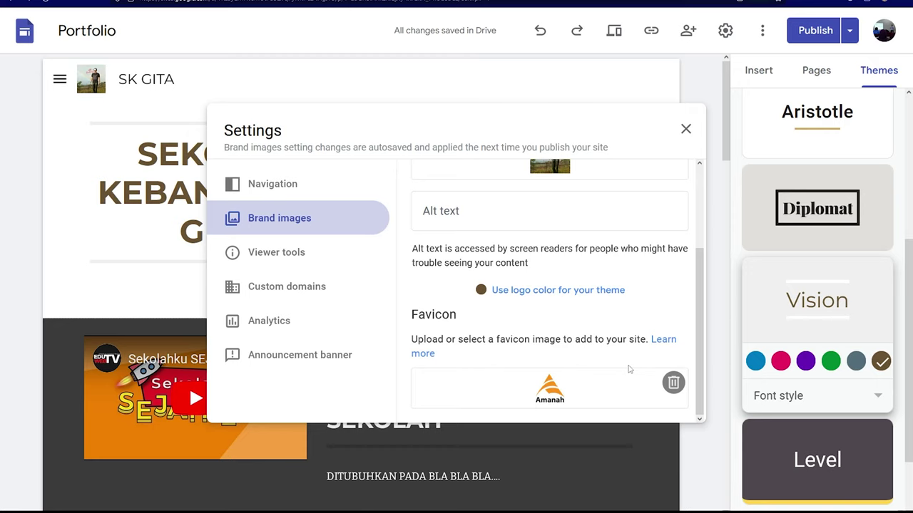
pyautogui.scroll(3, 611, 183)
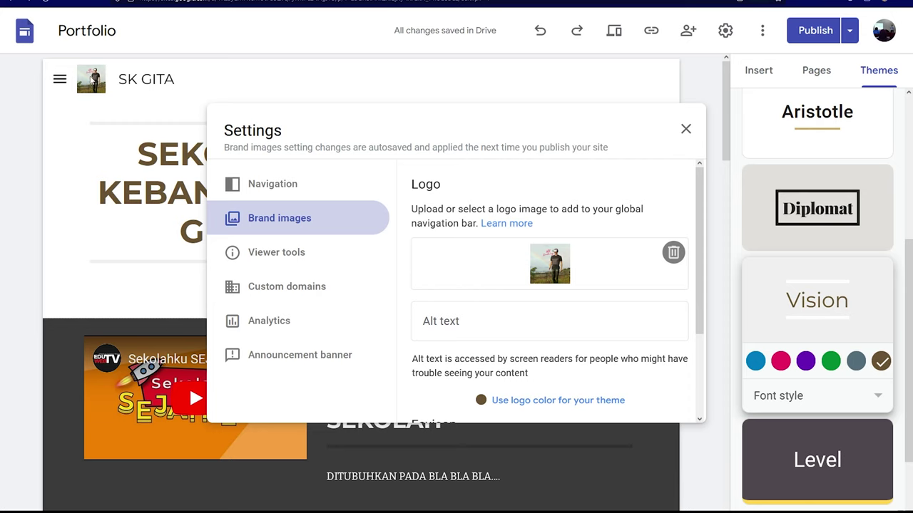
pyautogui.scroll(-3, 437, 320)
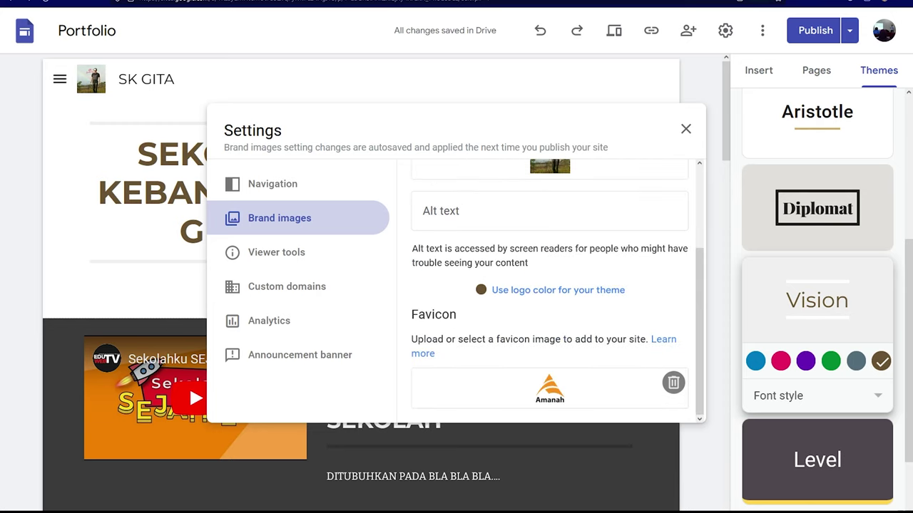